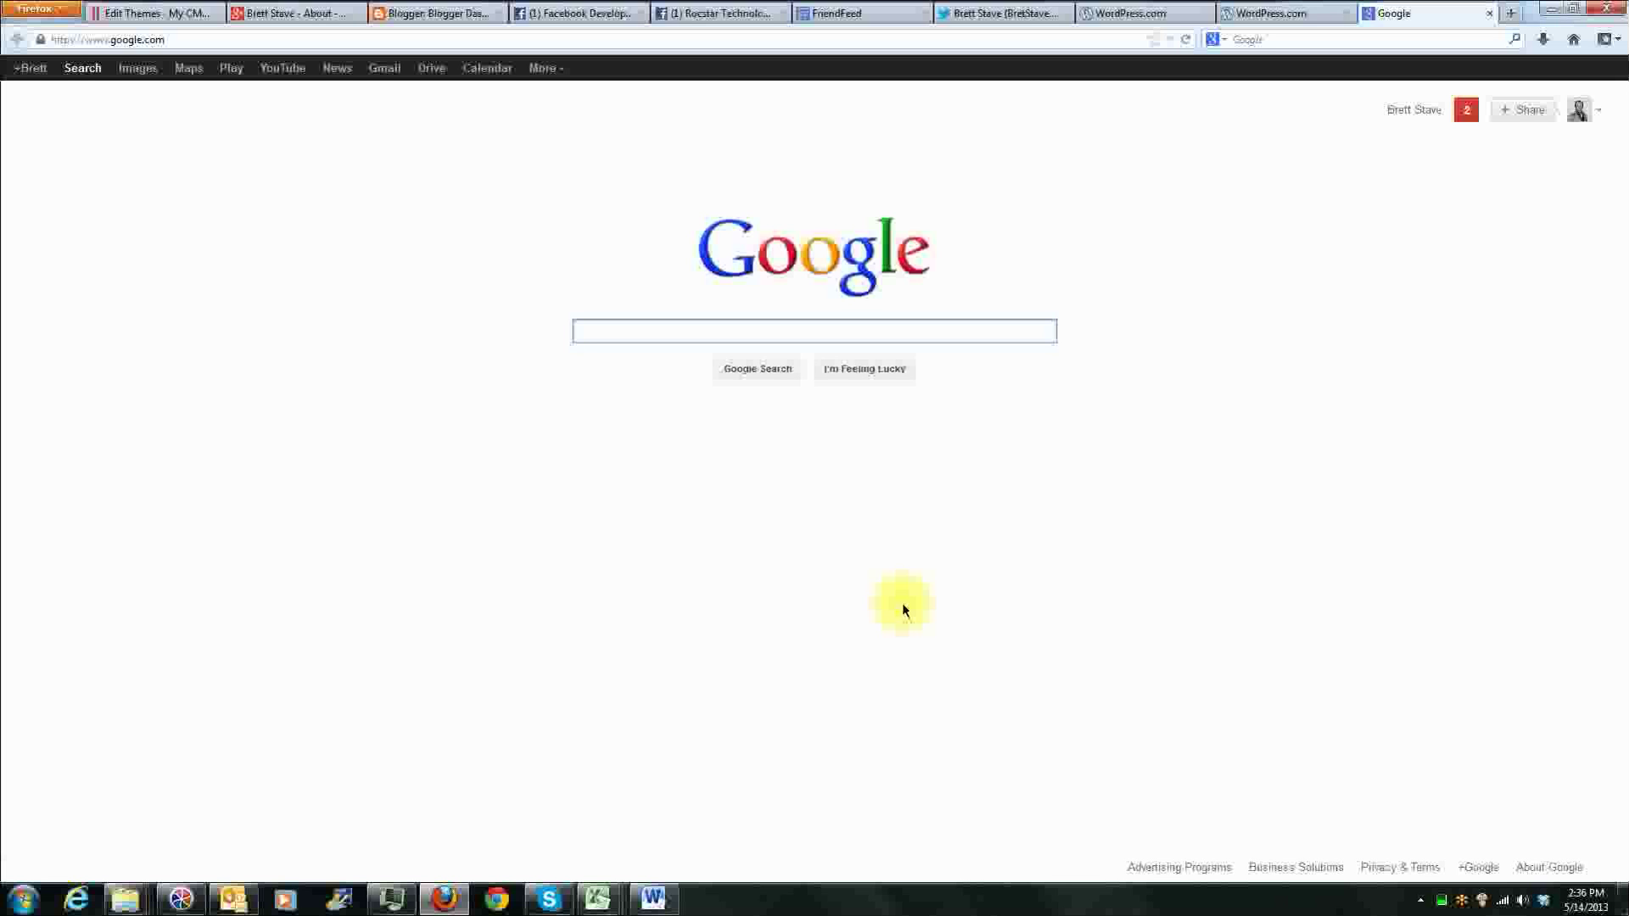
Step: Search Google for "webmasters" and open the Google Webmaster Tools result
type("we")
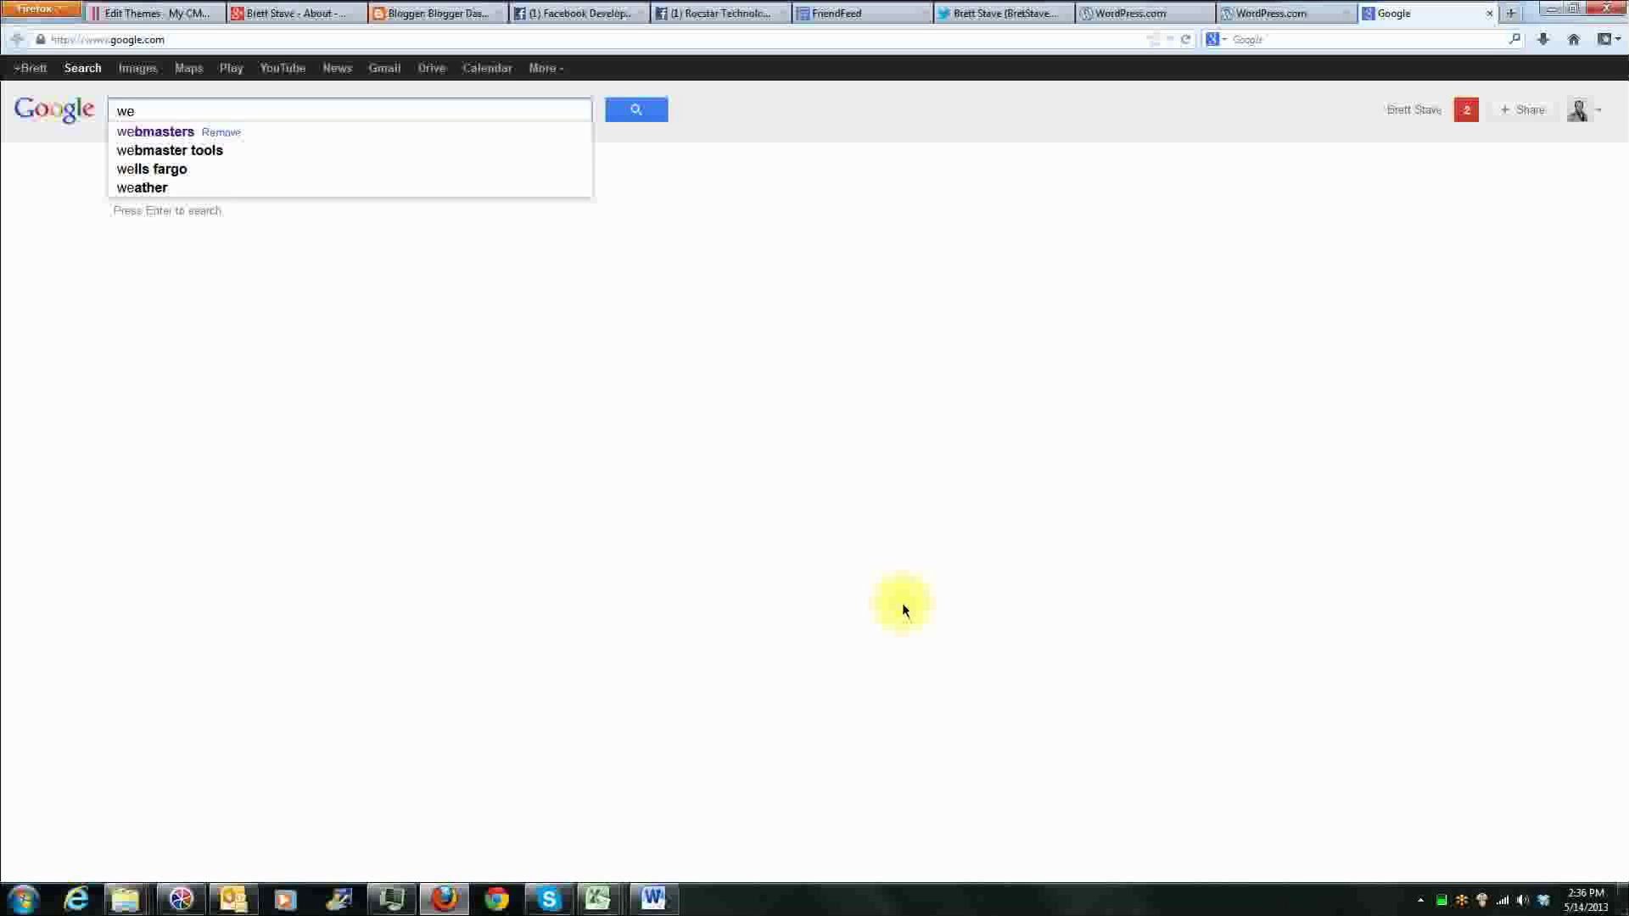
type("bmasters")
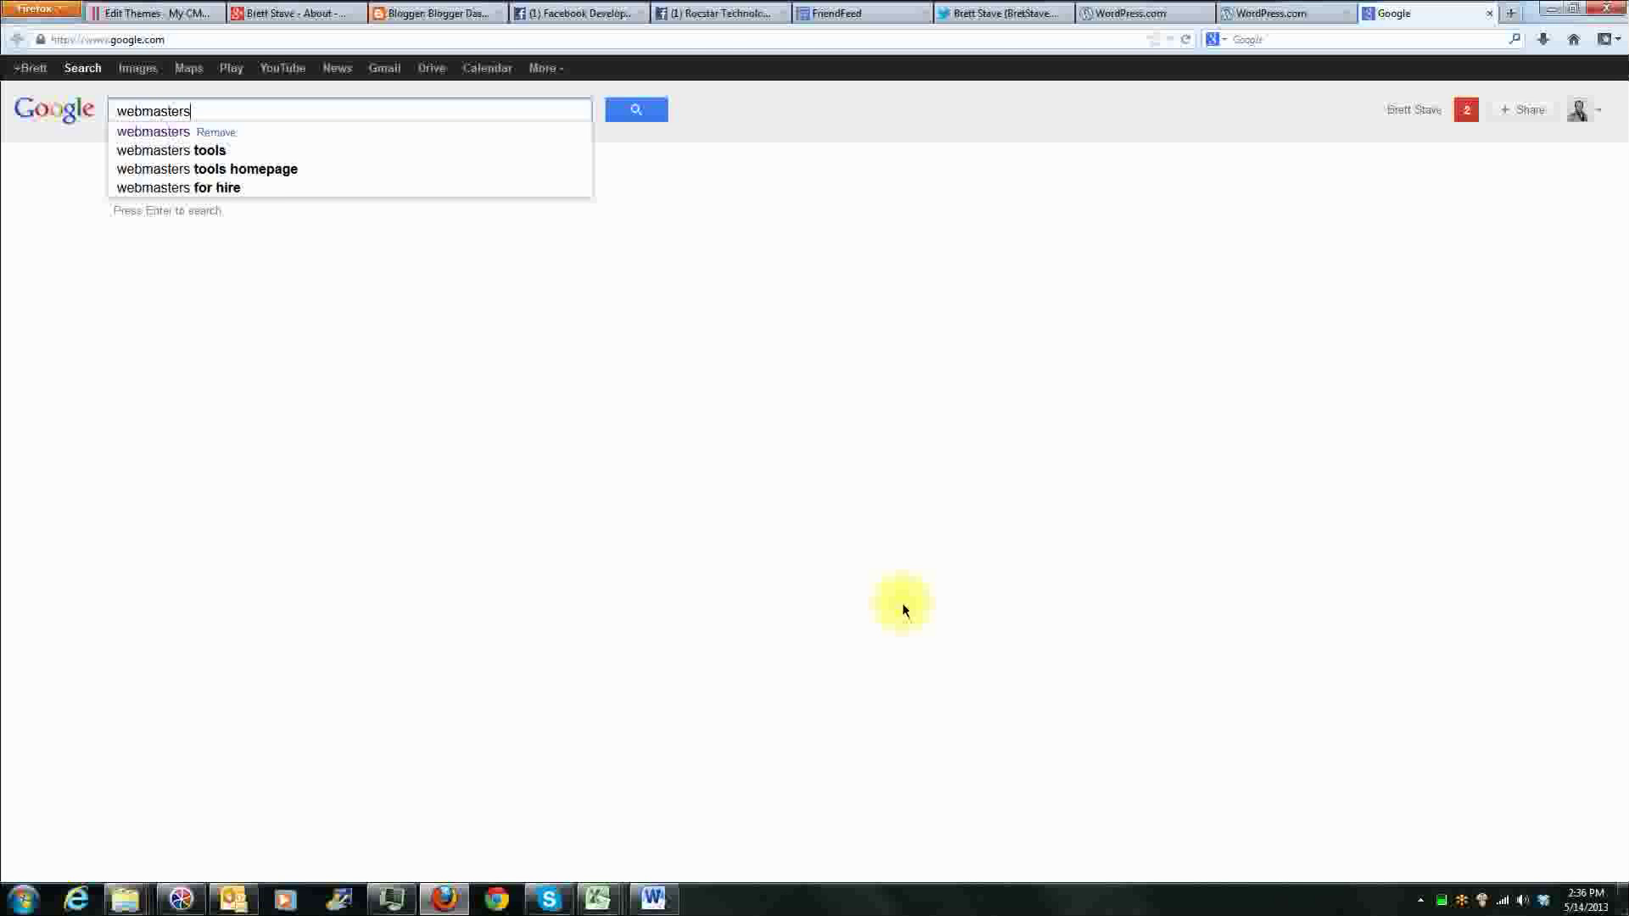
key("Return")
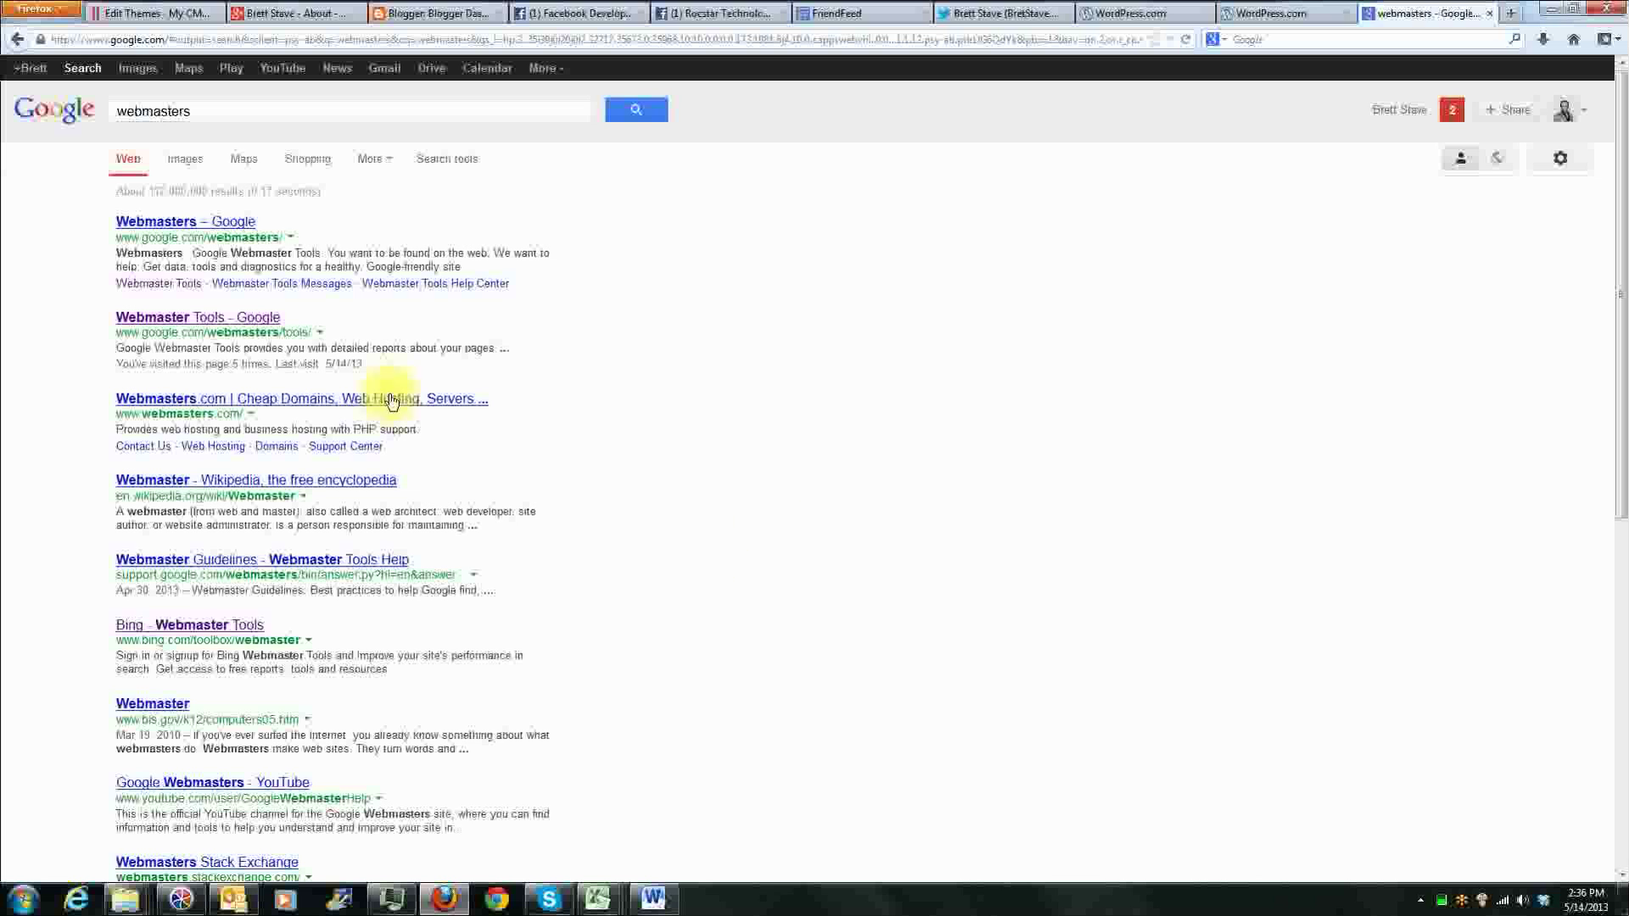
left_click(242, 320)
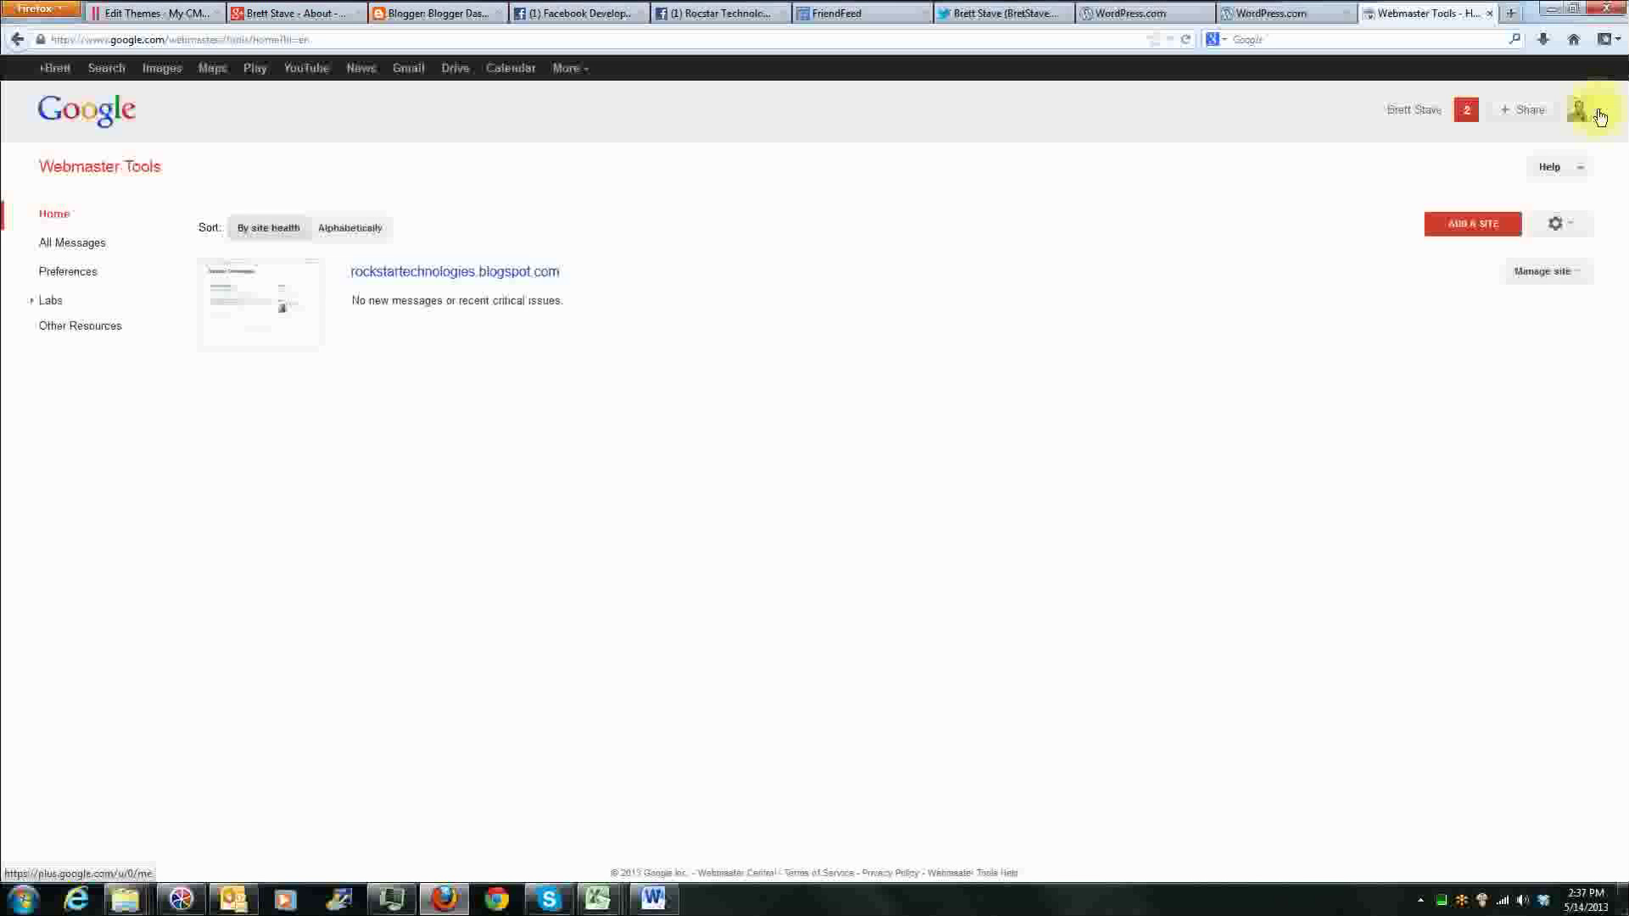
Step: Switch to the Word document with the saved logins, check the Google+ account entry, and return to the browser
left_click(653, 897)
scroll(462, 339, "up", 3)
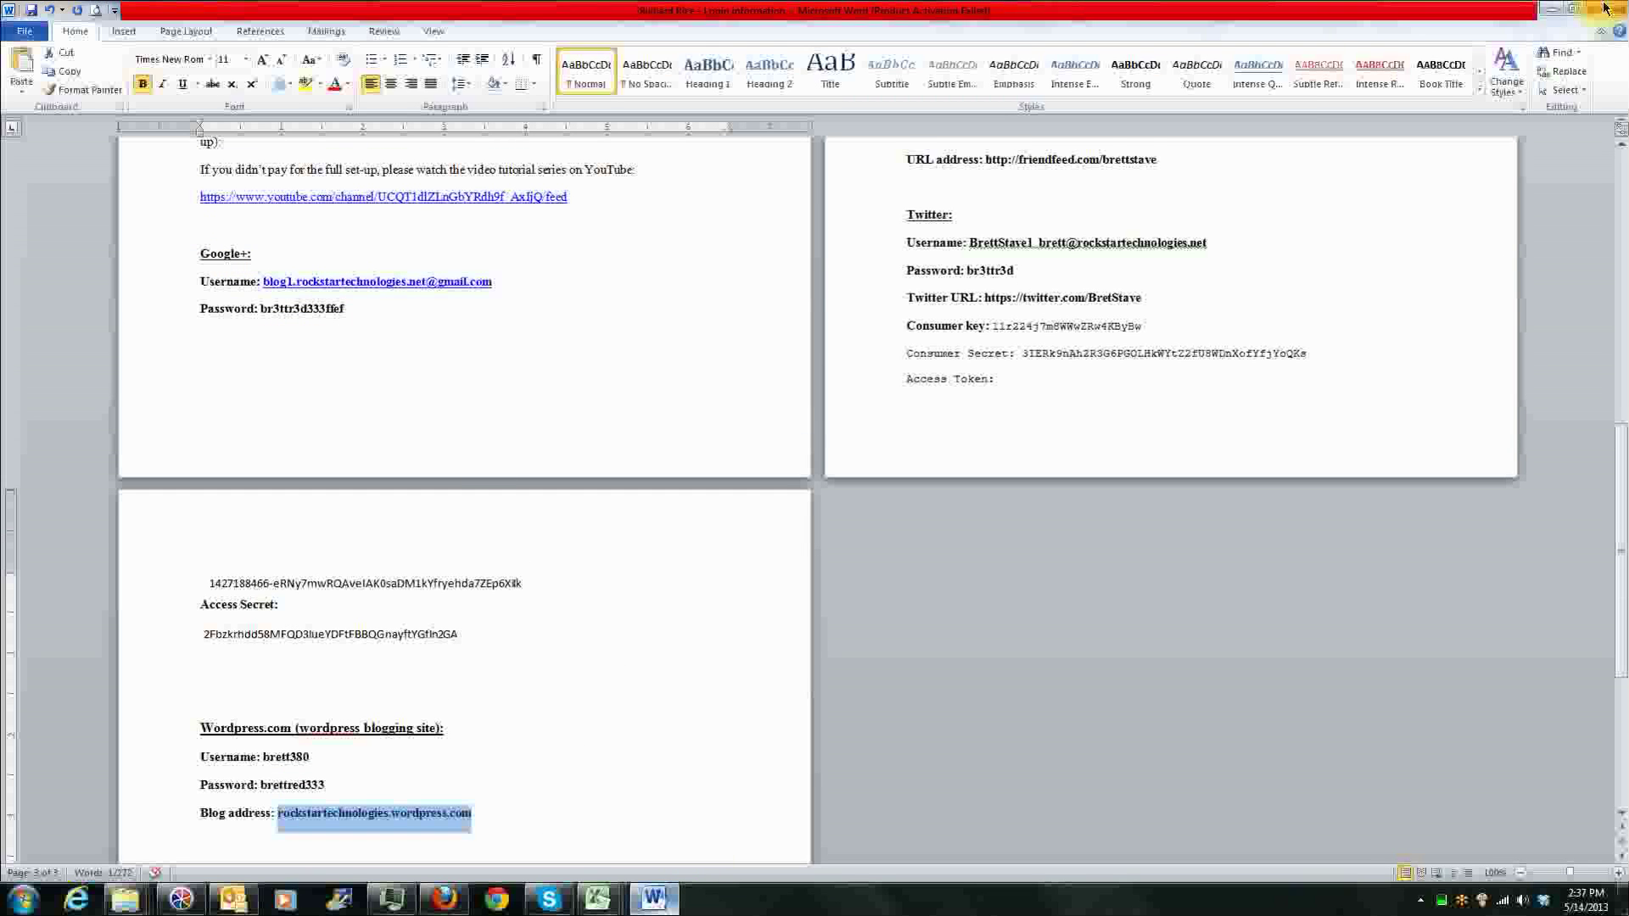
left_click(1557, 8)
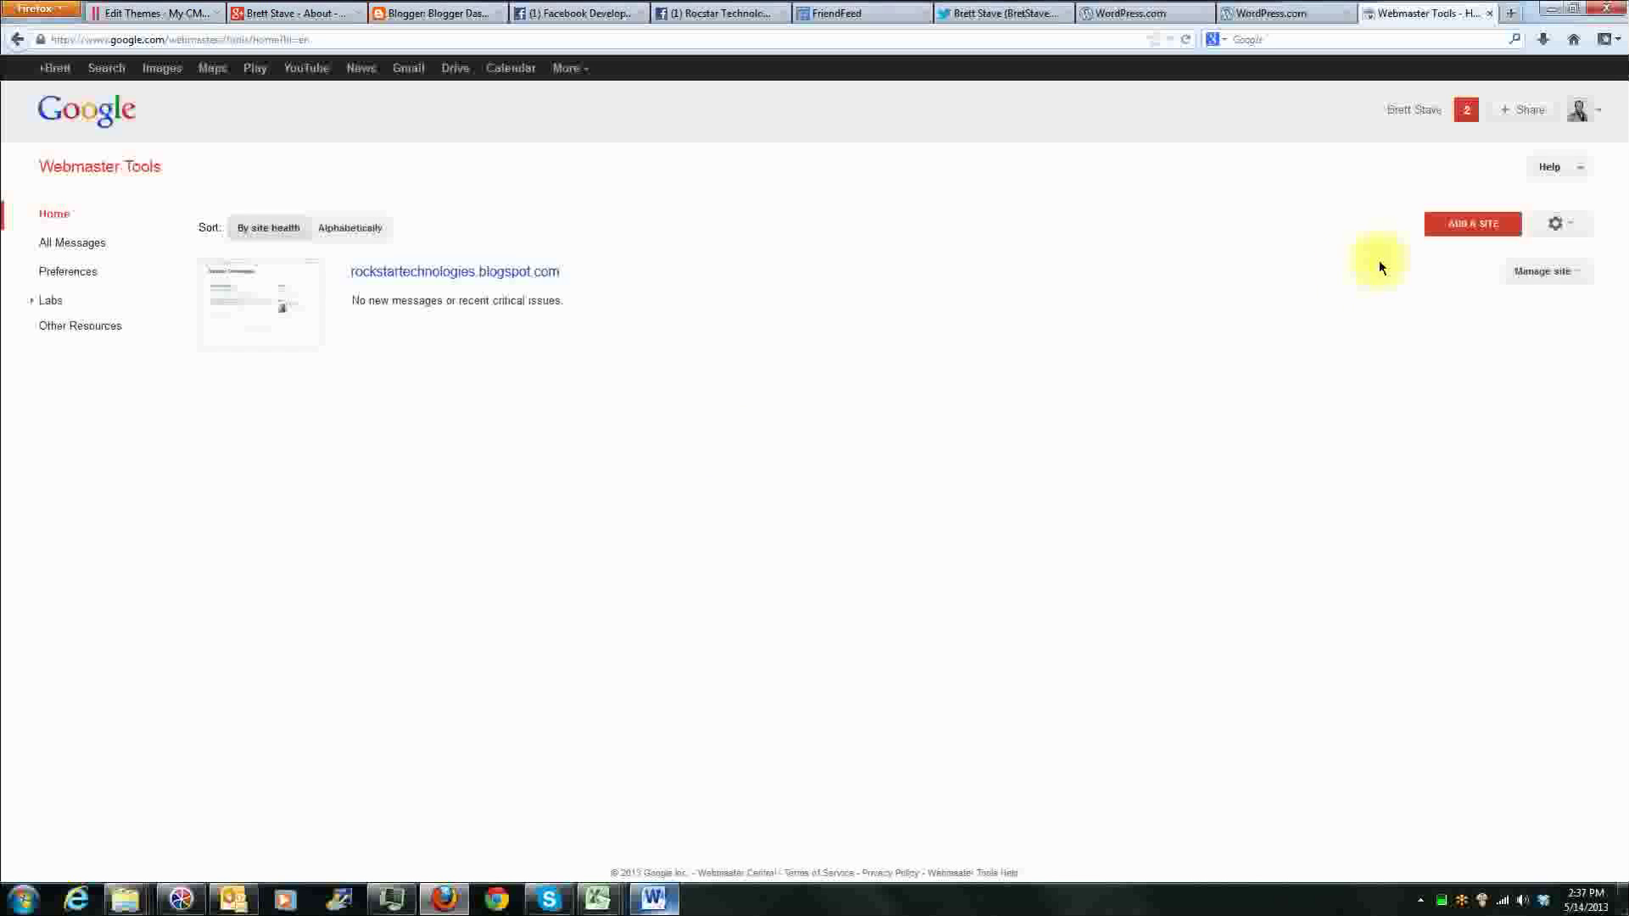
left_click(1461, 229)
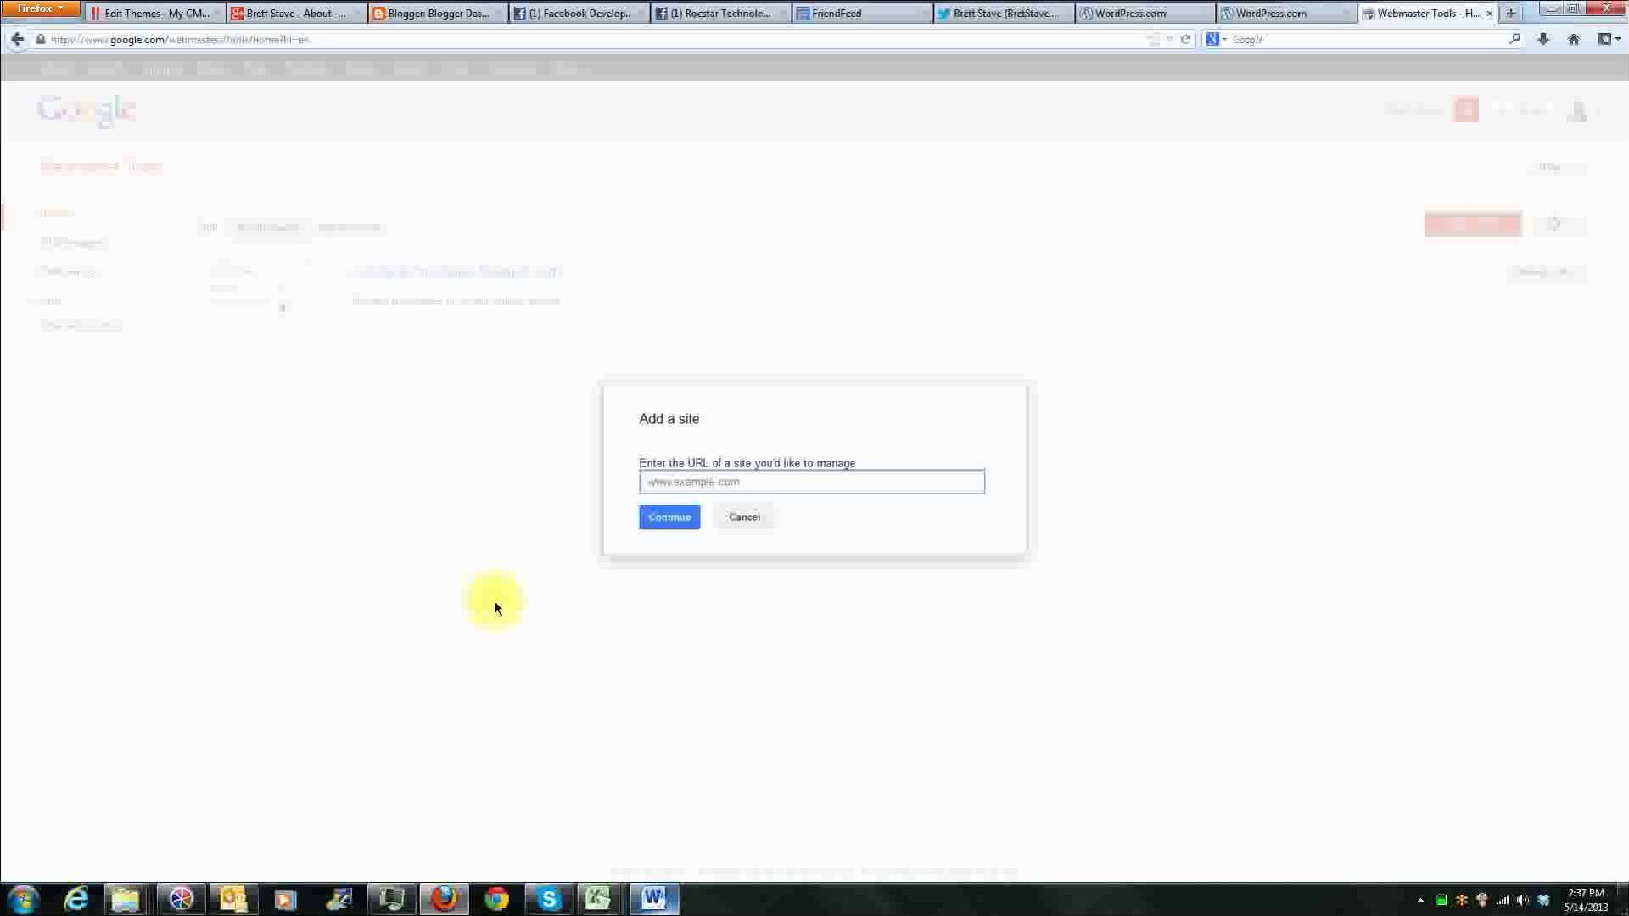
left_click(744, 478)
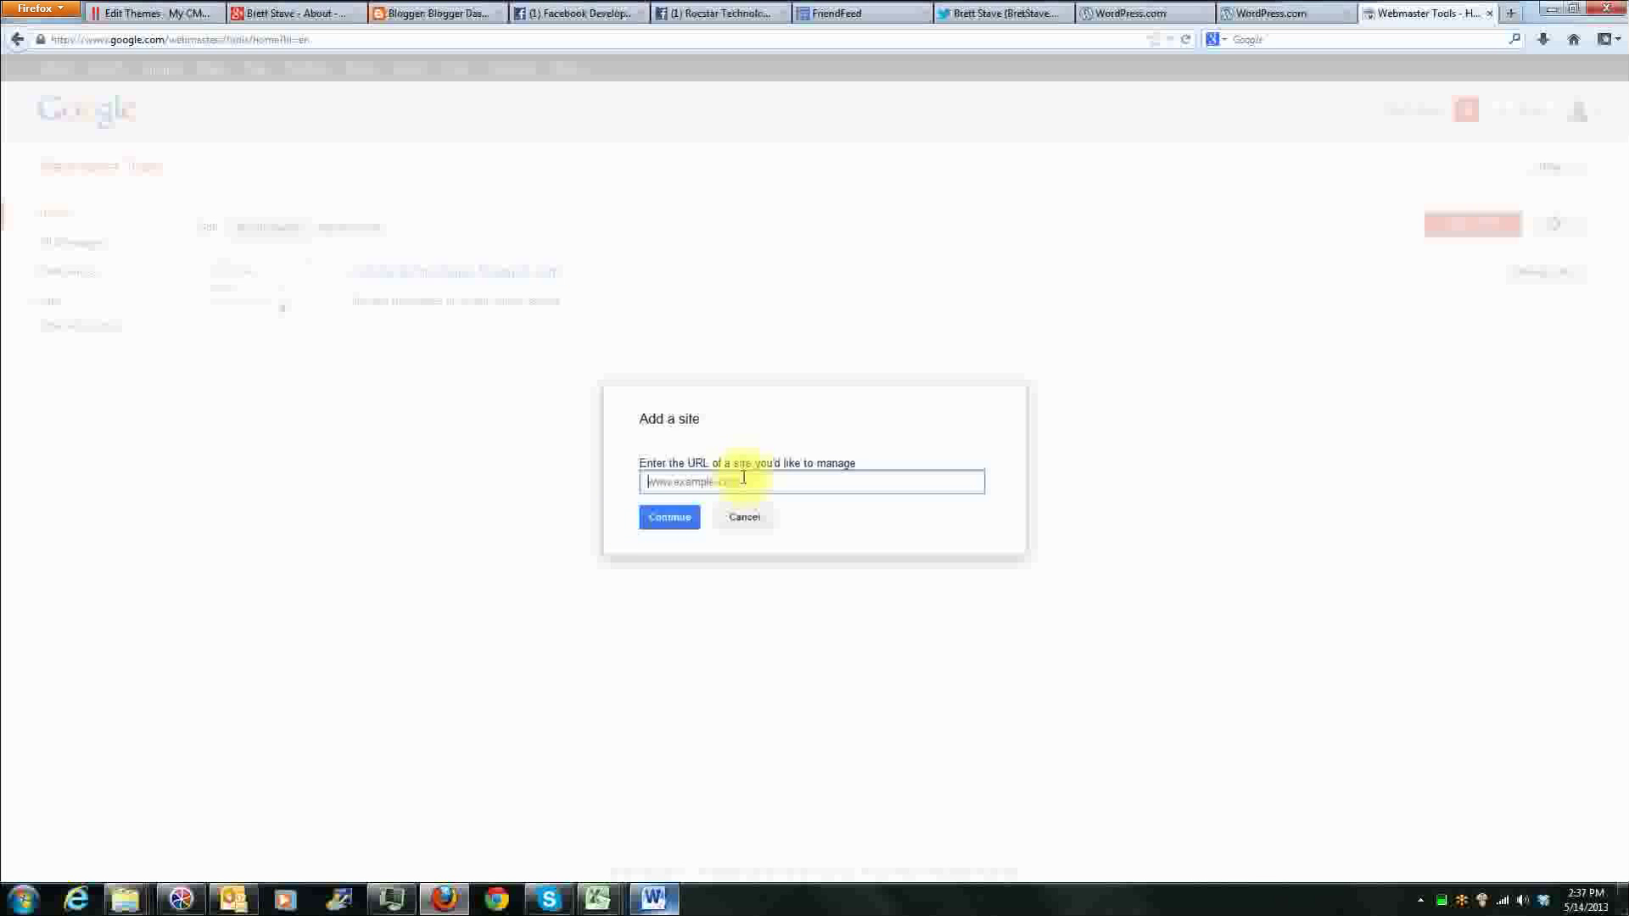
type("www.blog")
type("1.rockstartechnologies.net")
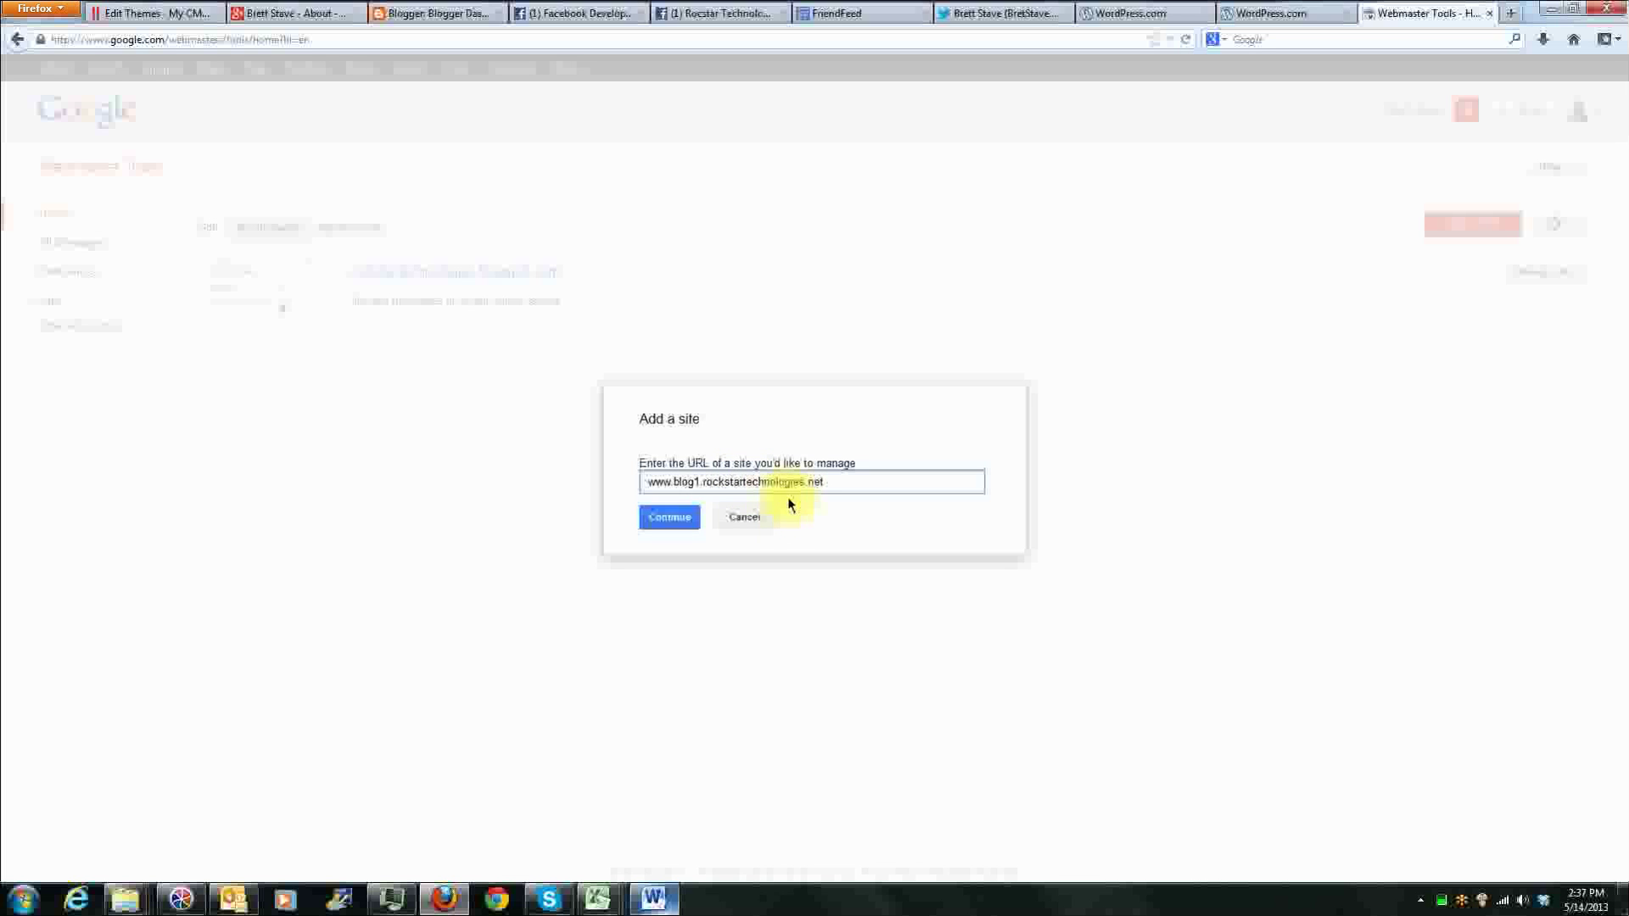
left_click(658, 515)
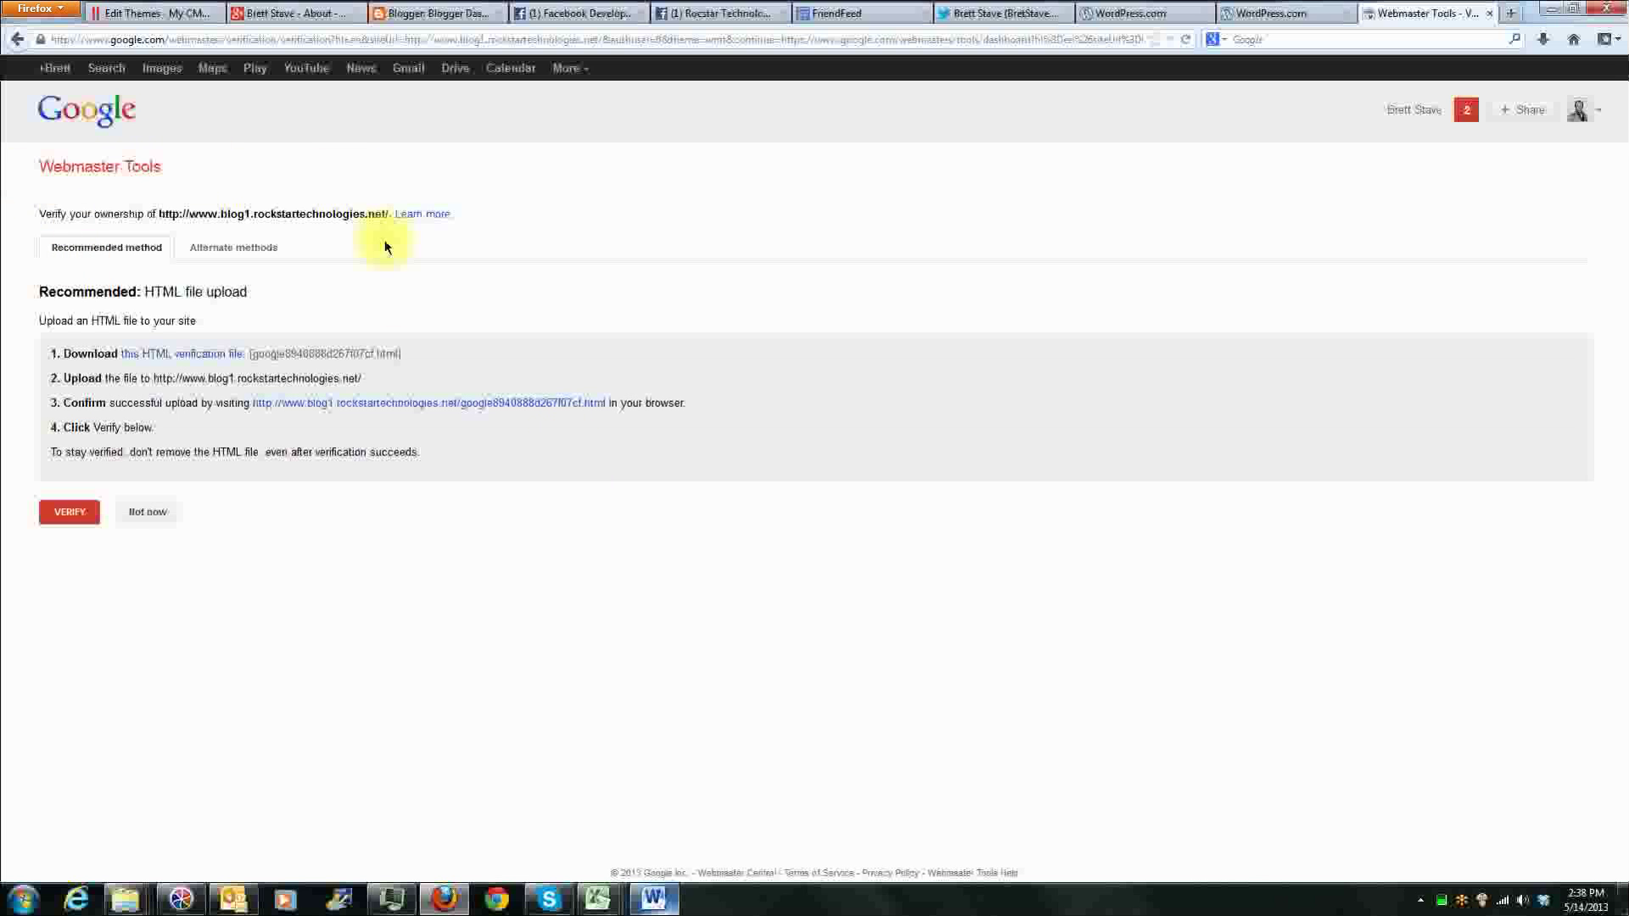
Step: Compare the recommended HTML file upload with the alternate verification methods, including the HTML tag instructions
left_click(242, 252)
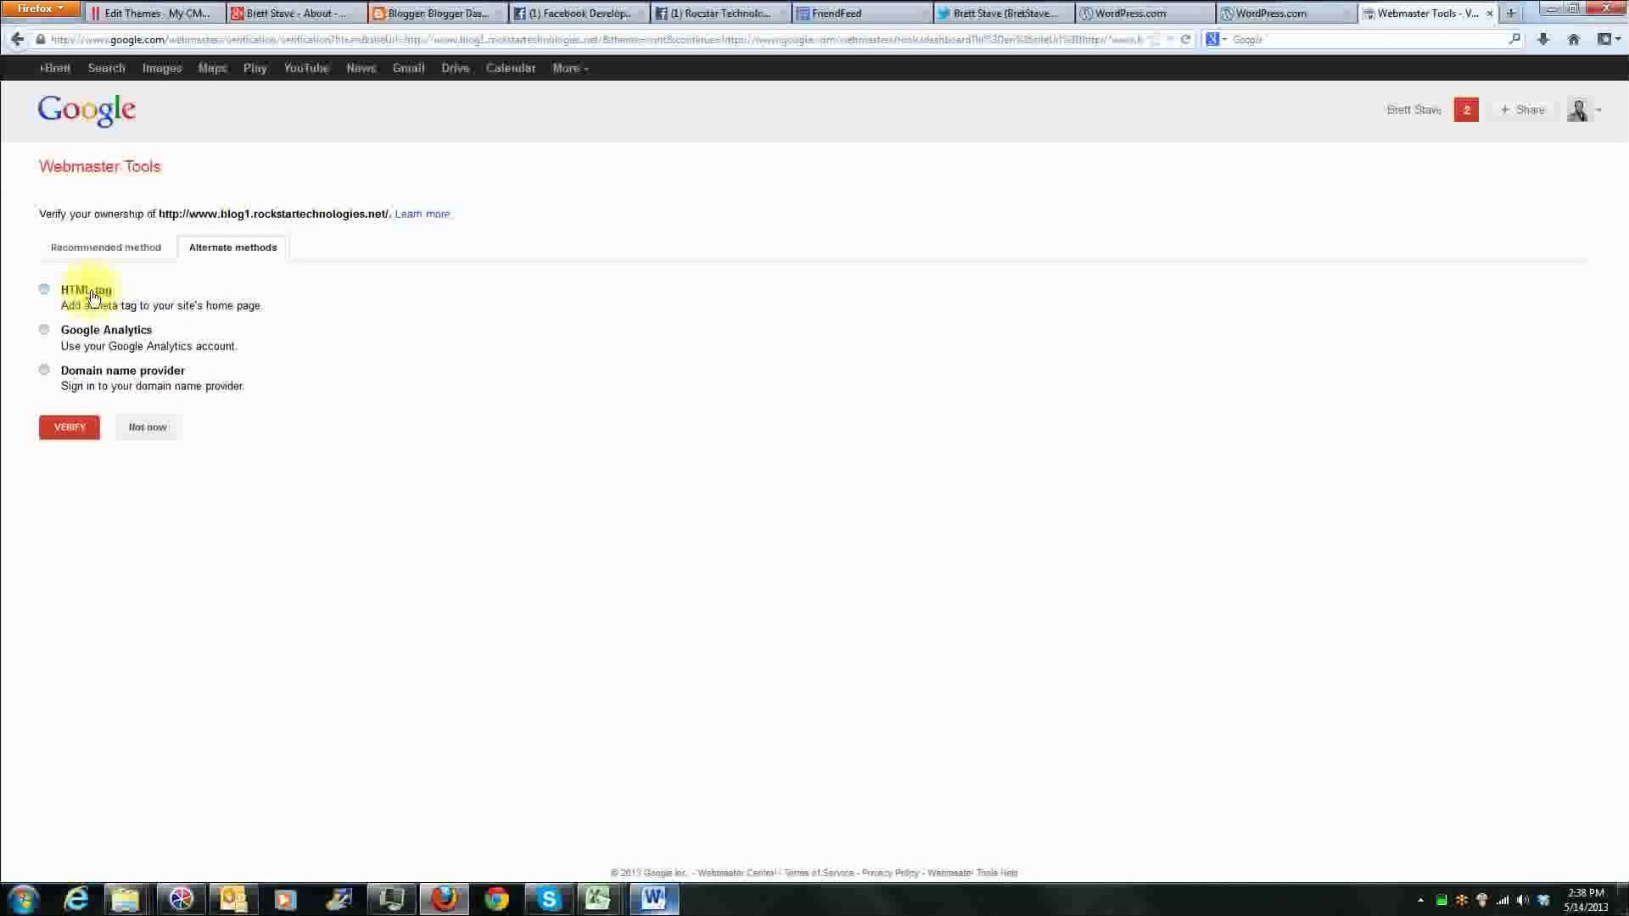
left_click(107, 247)
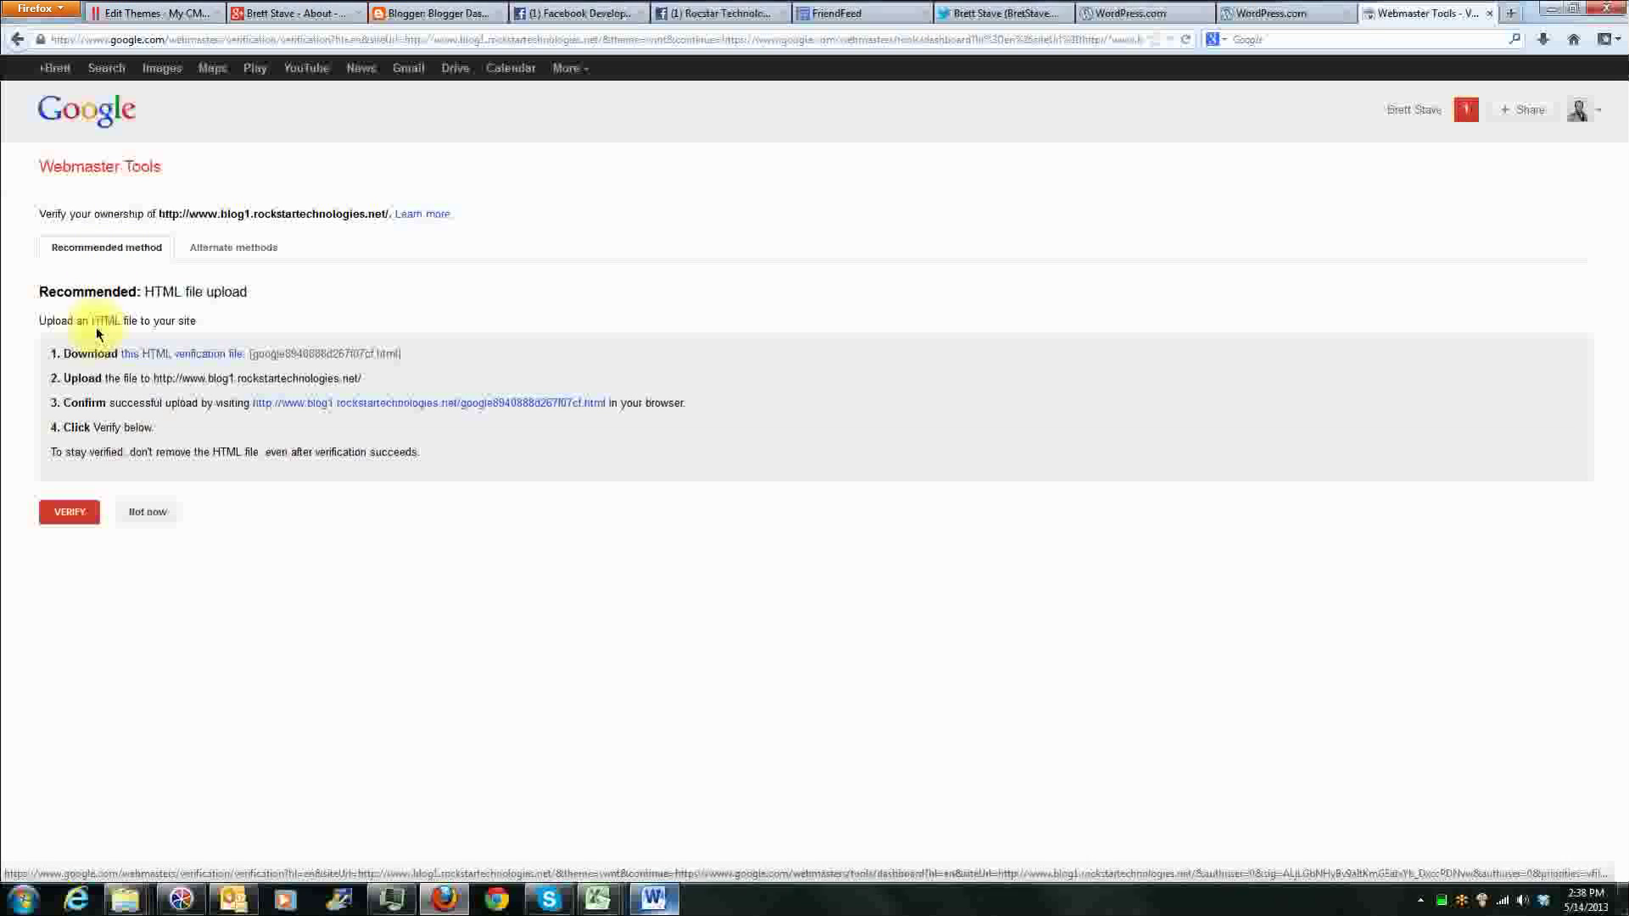
left_click(236, 250)
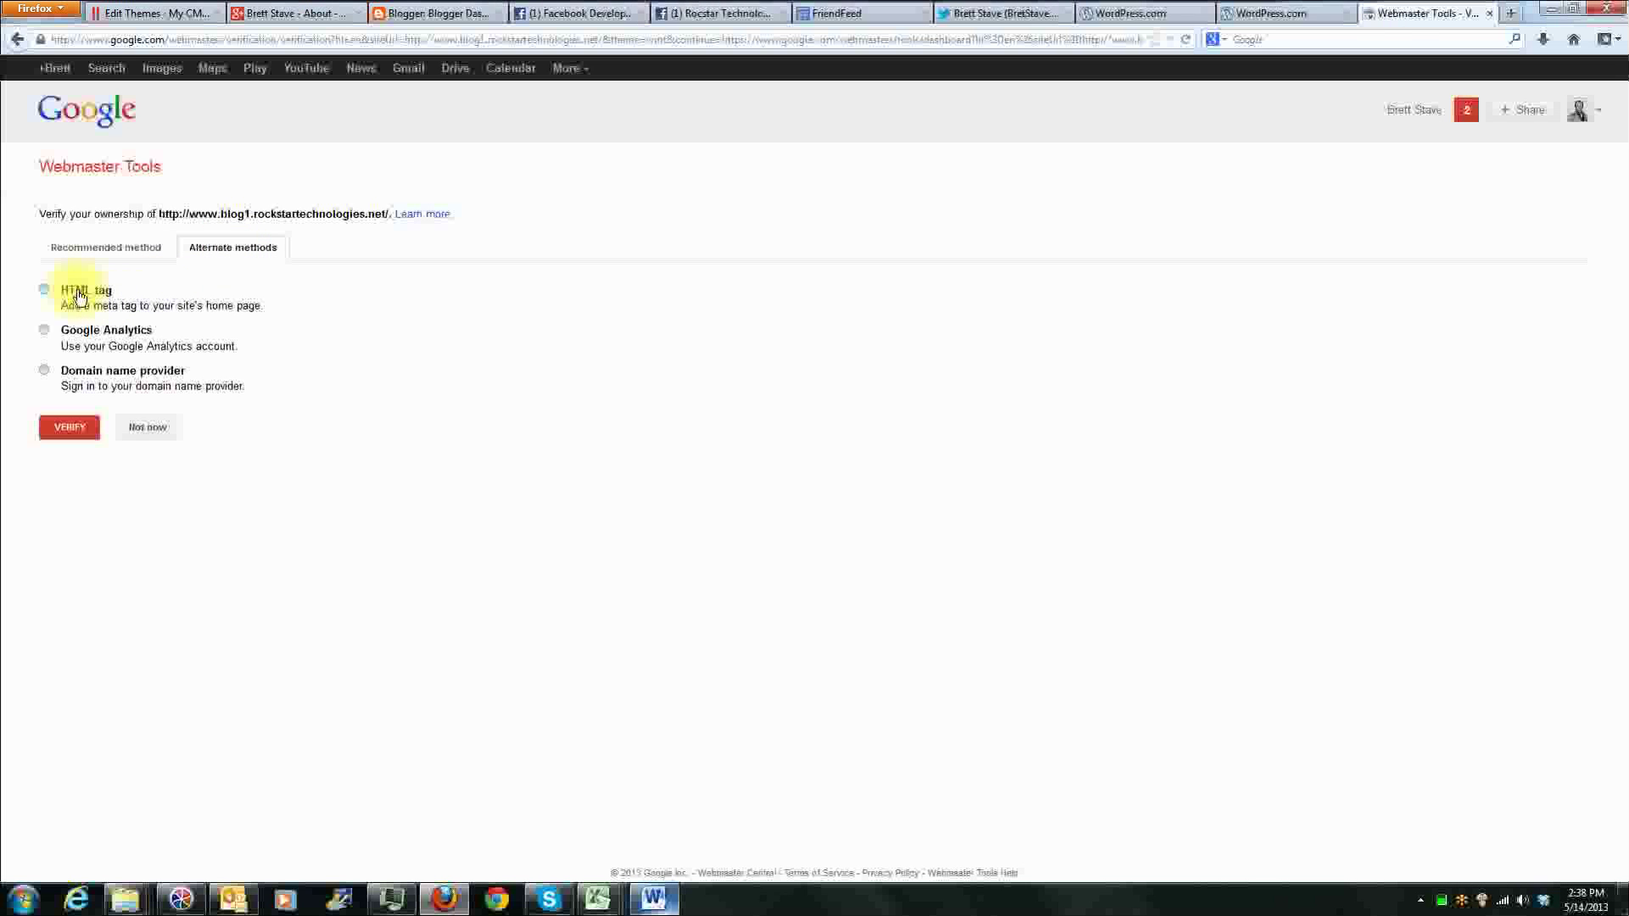
left_click(76, 291)
left_click_drag(526, 370, 1117, 370)
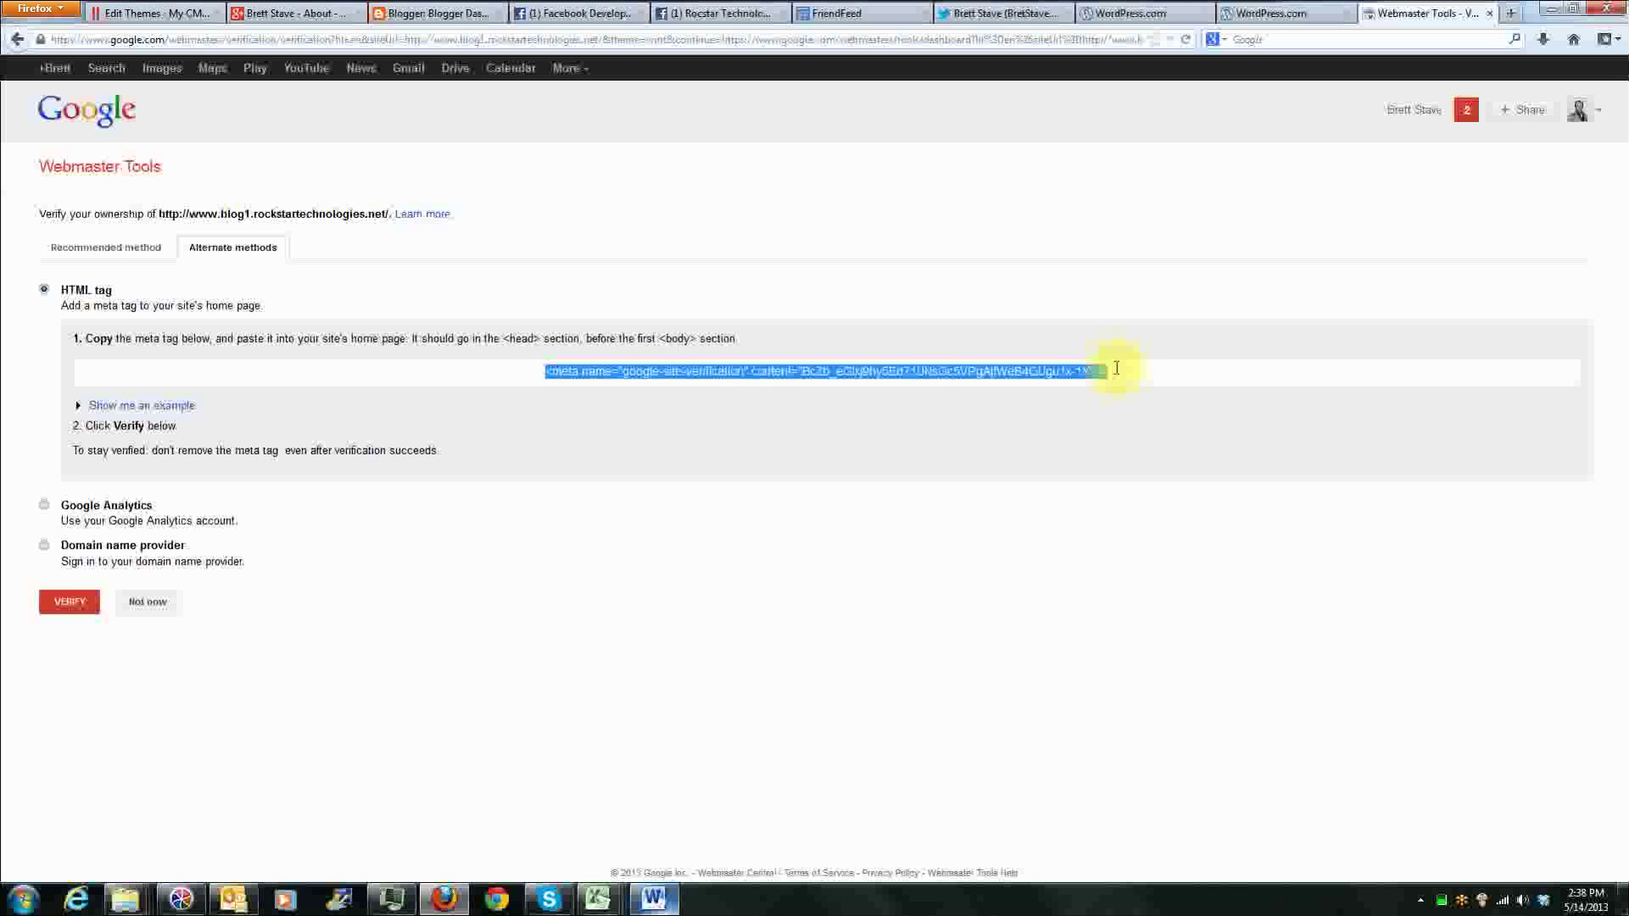
left_click(547, 372)
left_click(135, 251)
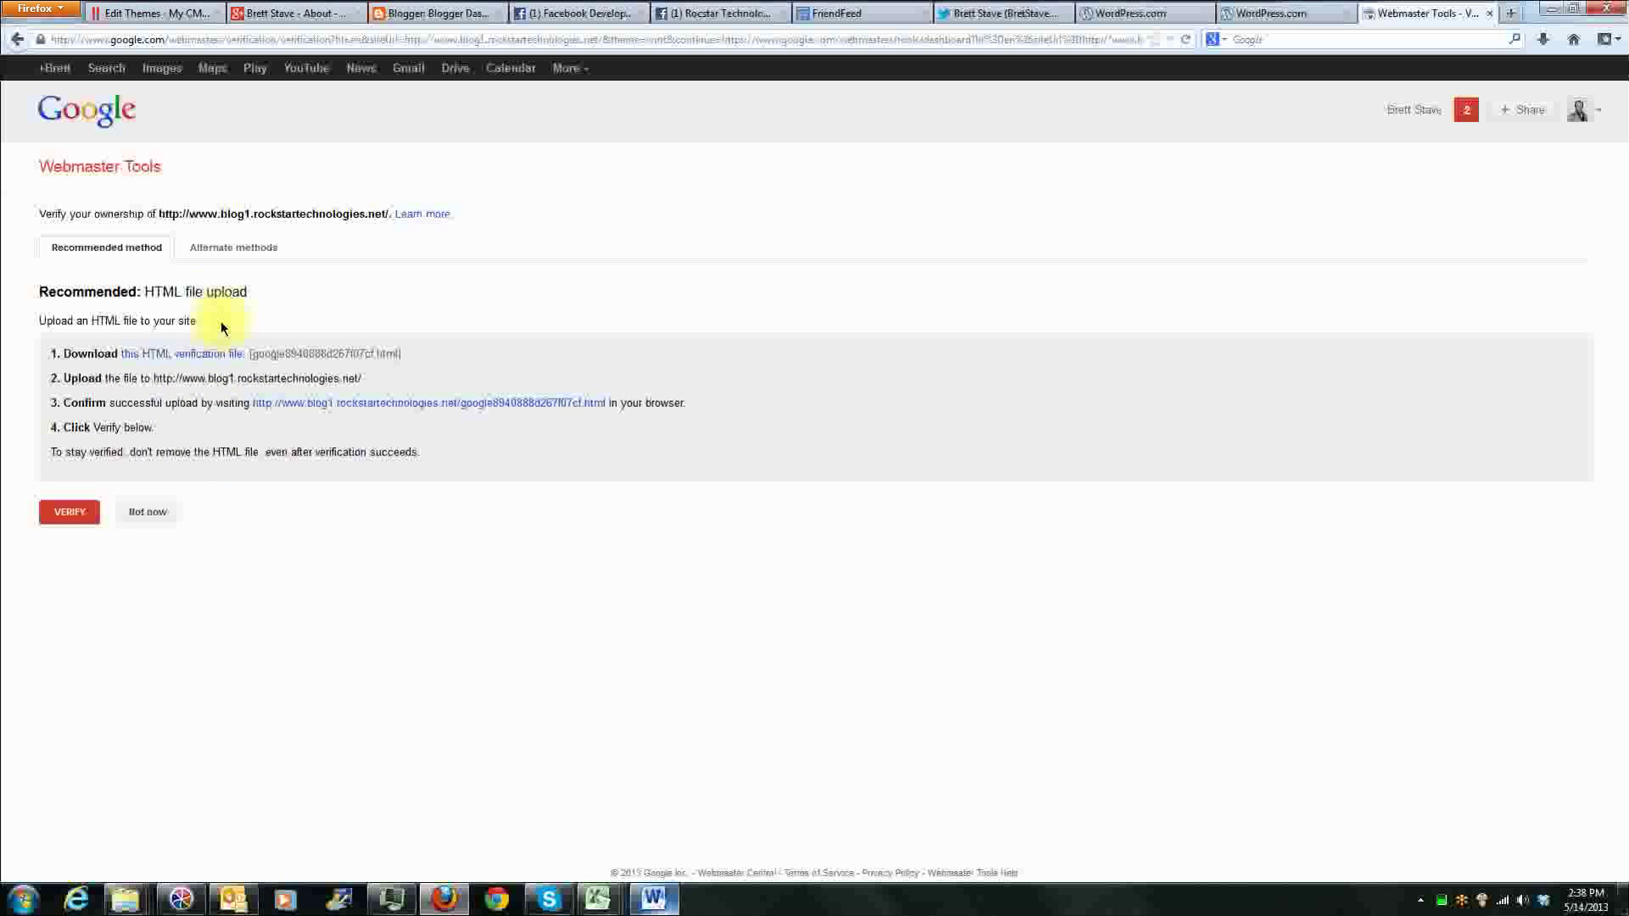
Step: Choose the alternate HTML tag verification method and copy the complete google-site-verification meta tag
left_click(231, 248)
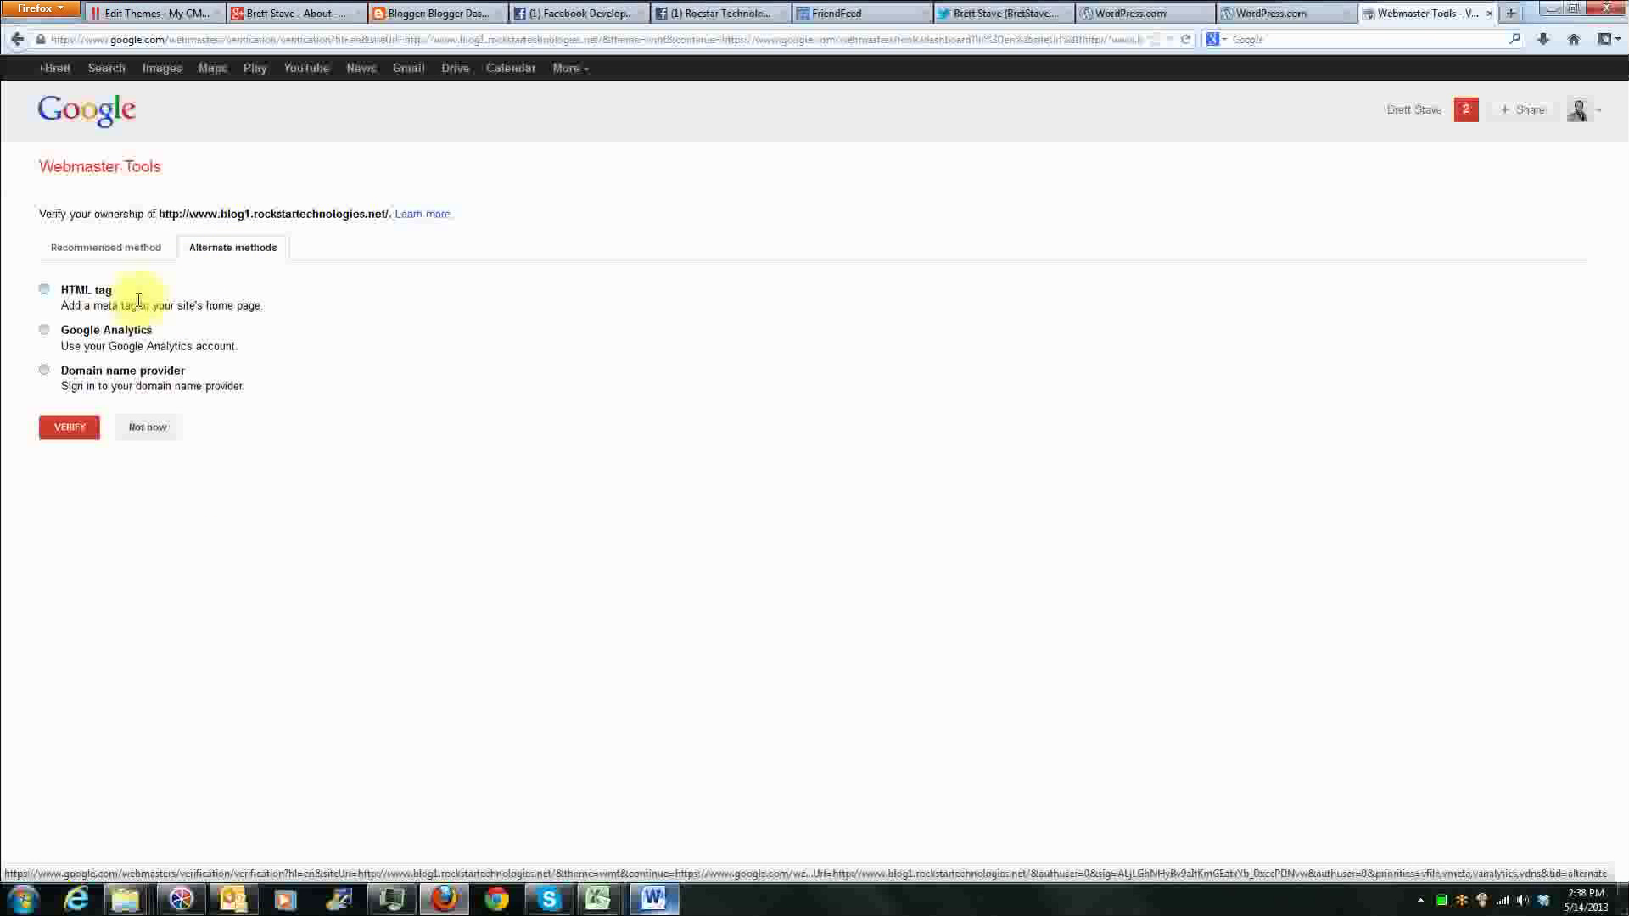
left_click(73, 295)
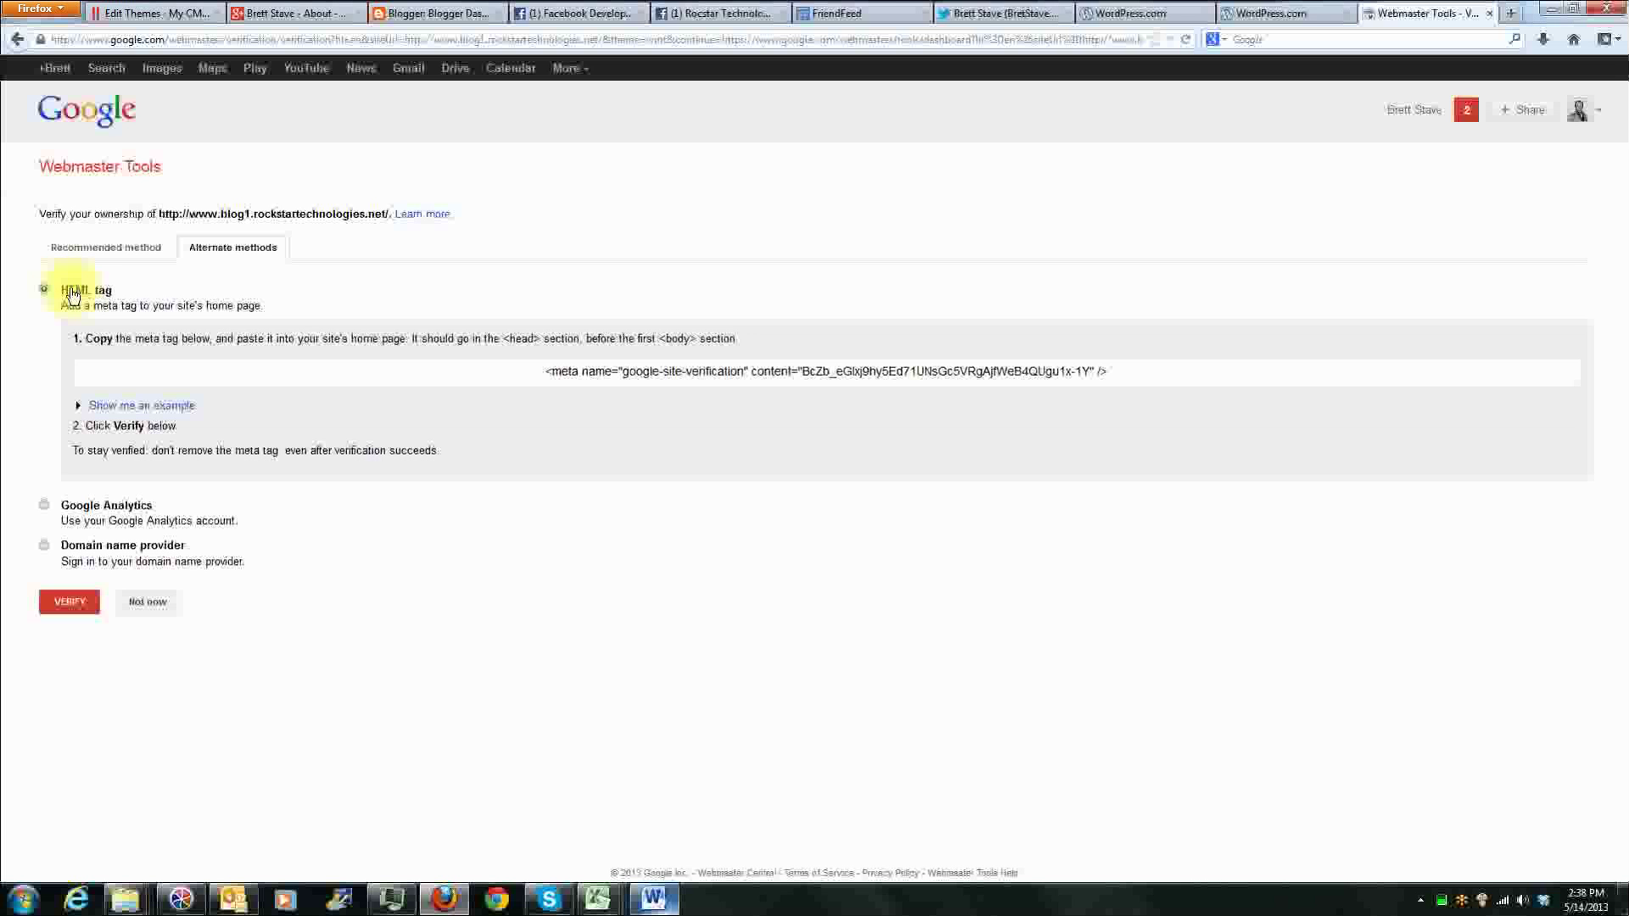
left_click_drag(545, 371, 1163, 375)
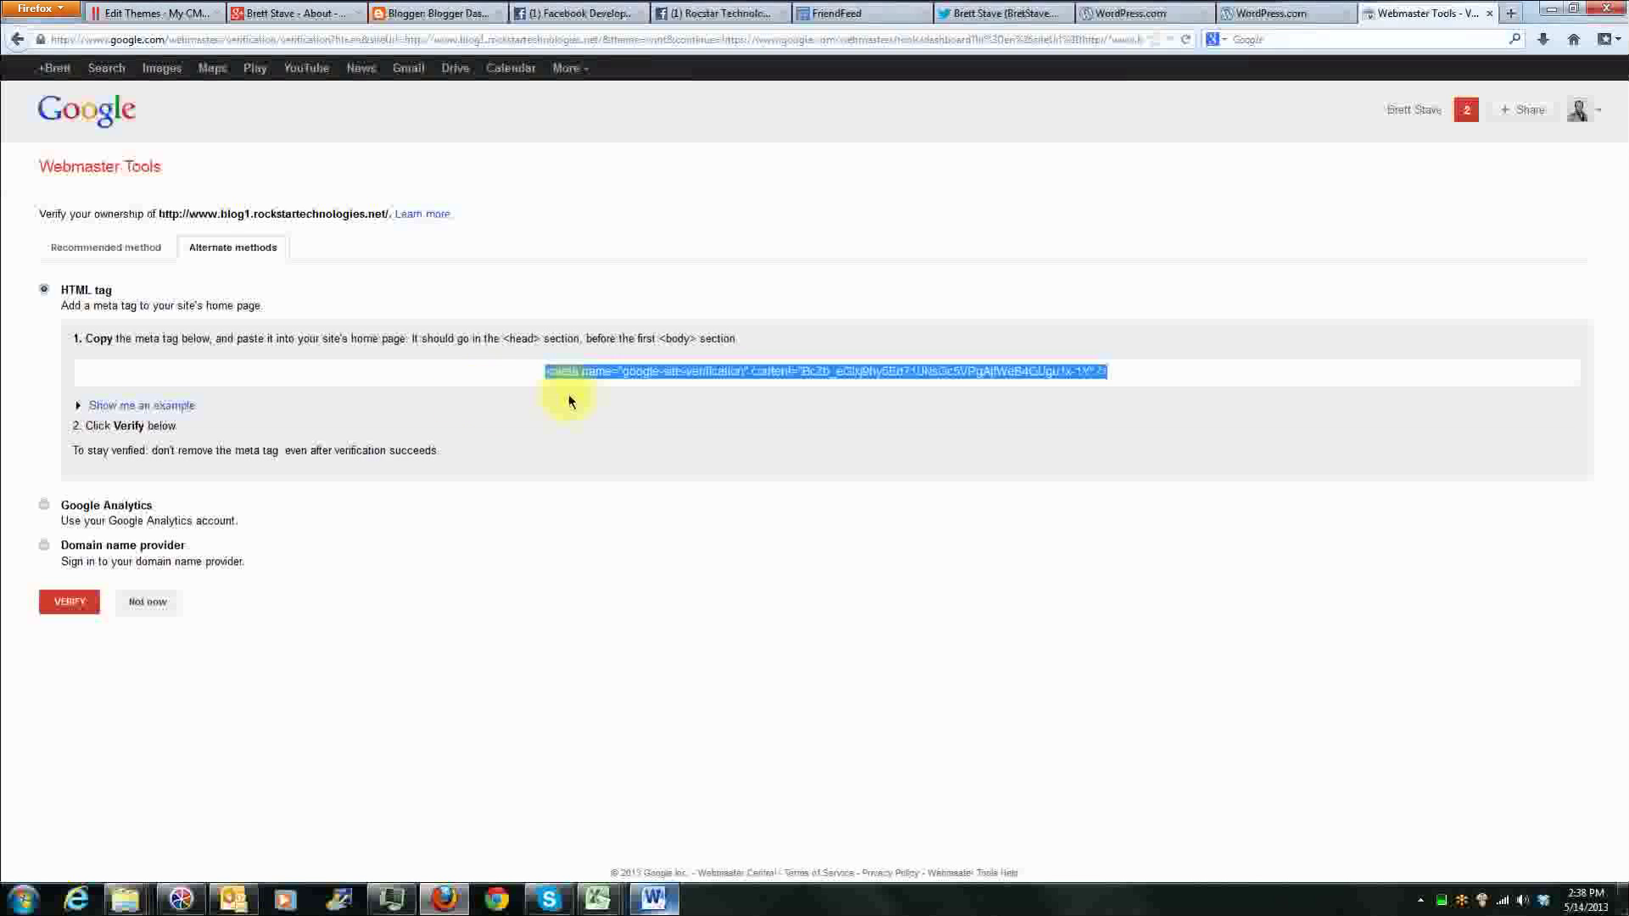
right_click(701, 372)
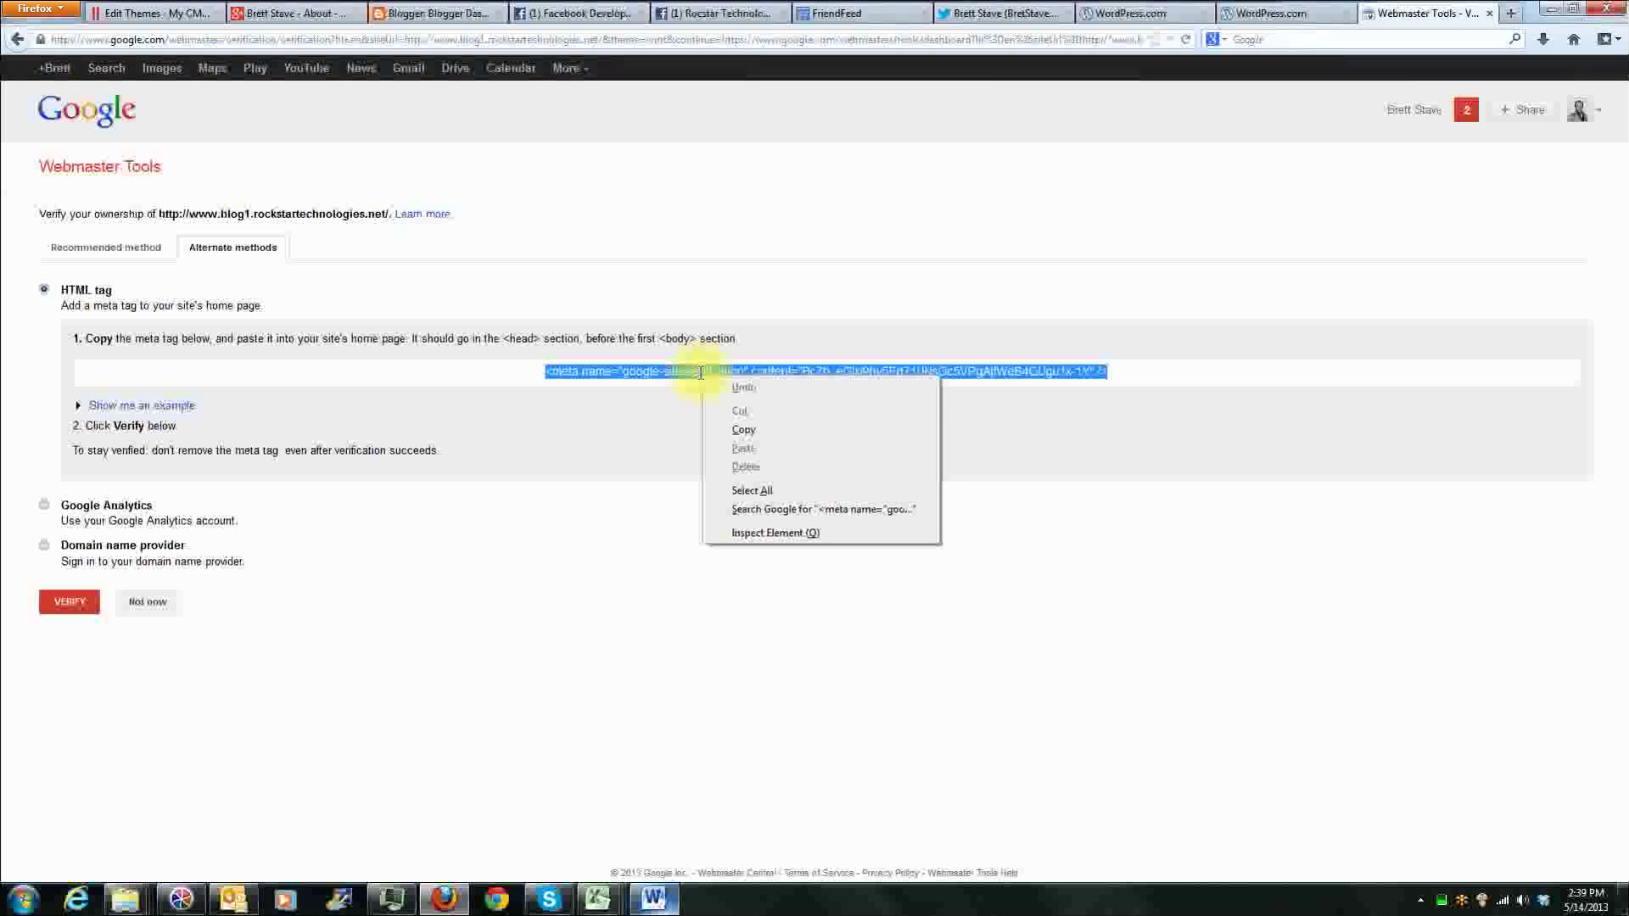
left_click(727, 424)
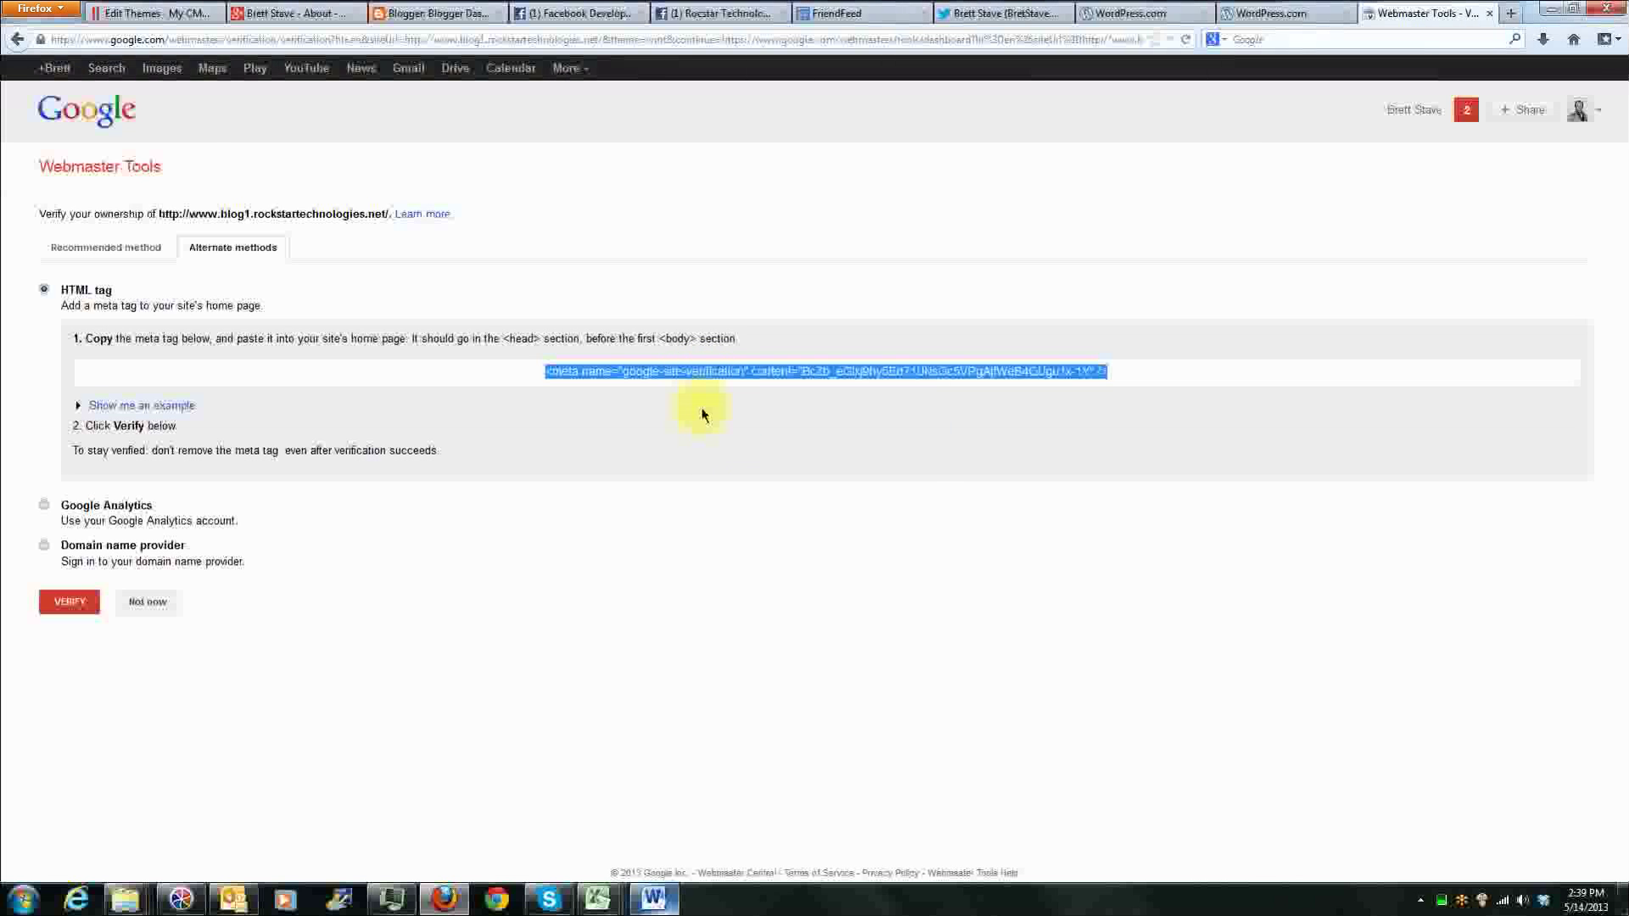
Step: Switch to the blog's WordPress admin and open the Modest theme's Header template (header.php) in the theme editor
left_click(146, 17)
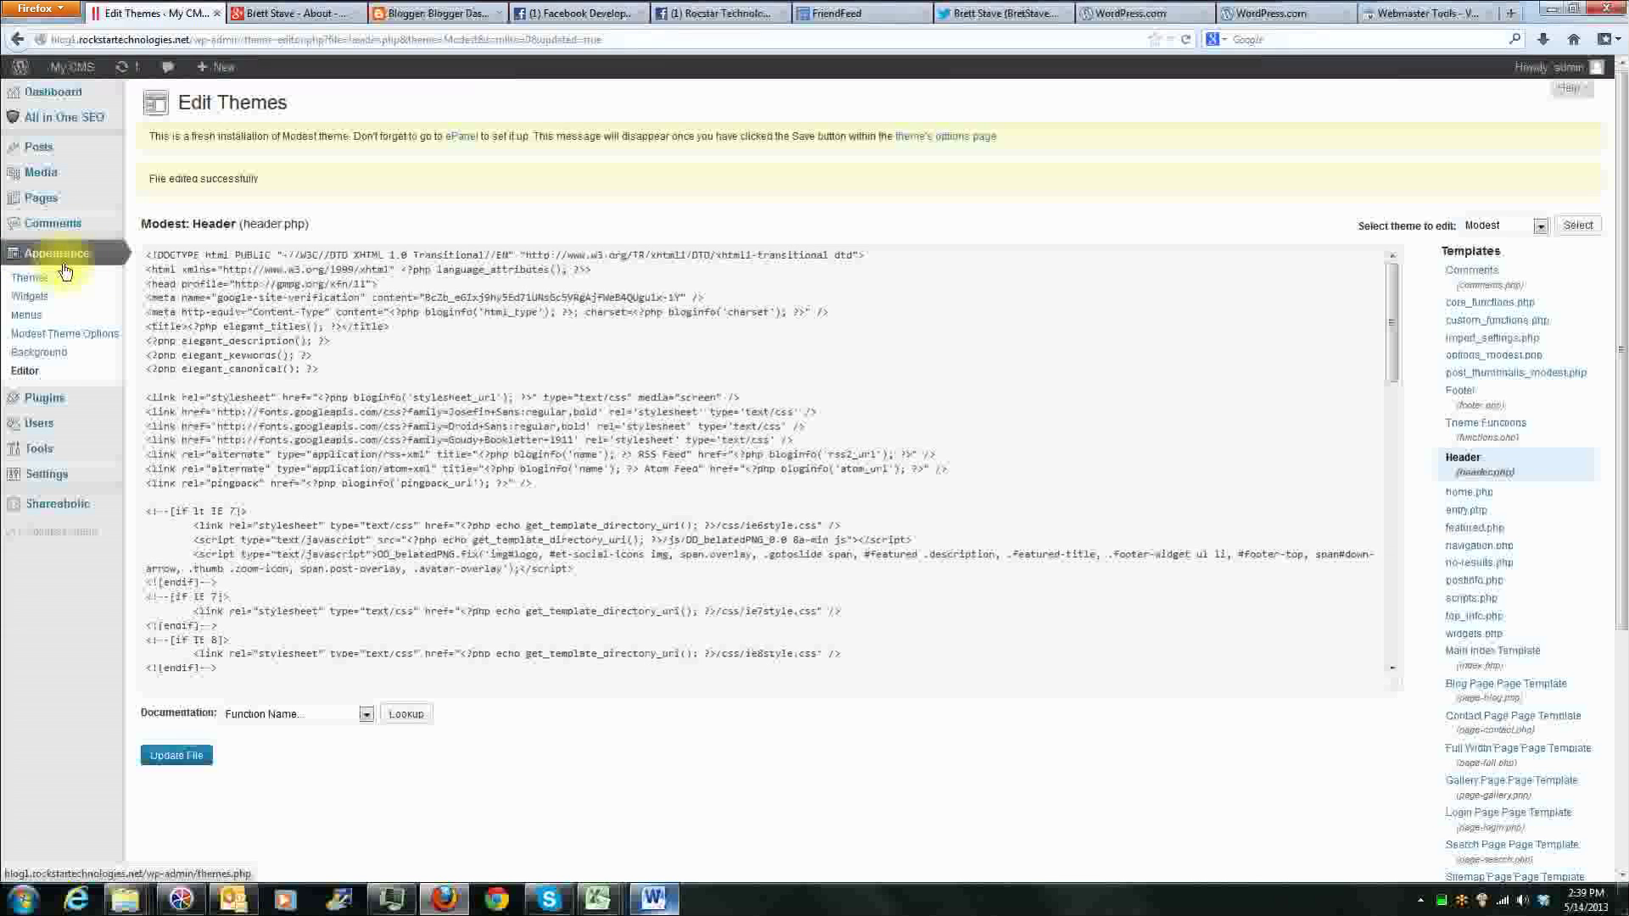
left_click(32, 372)
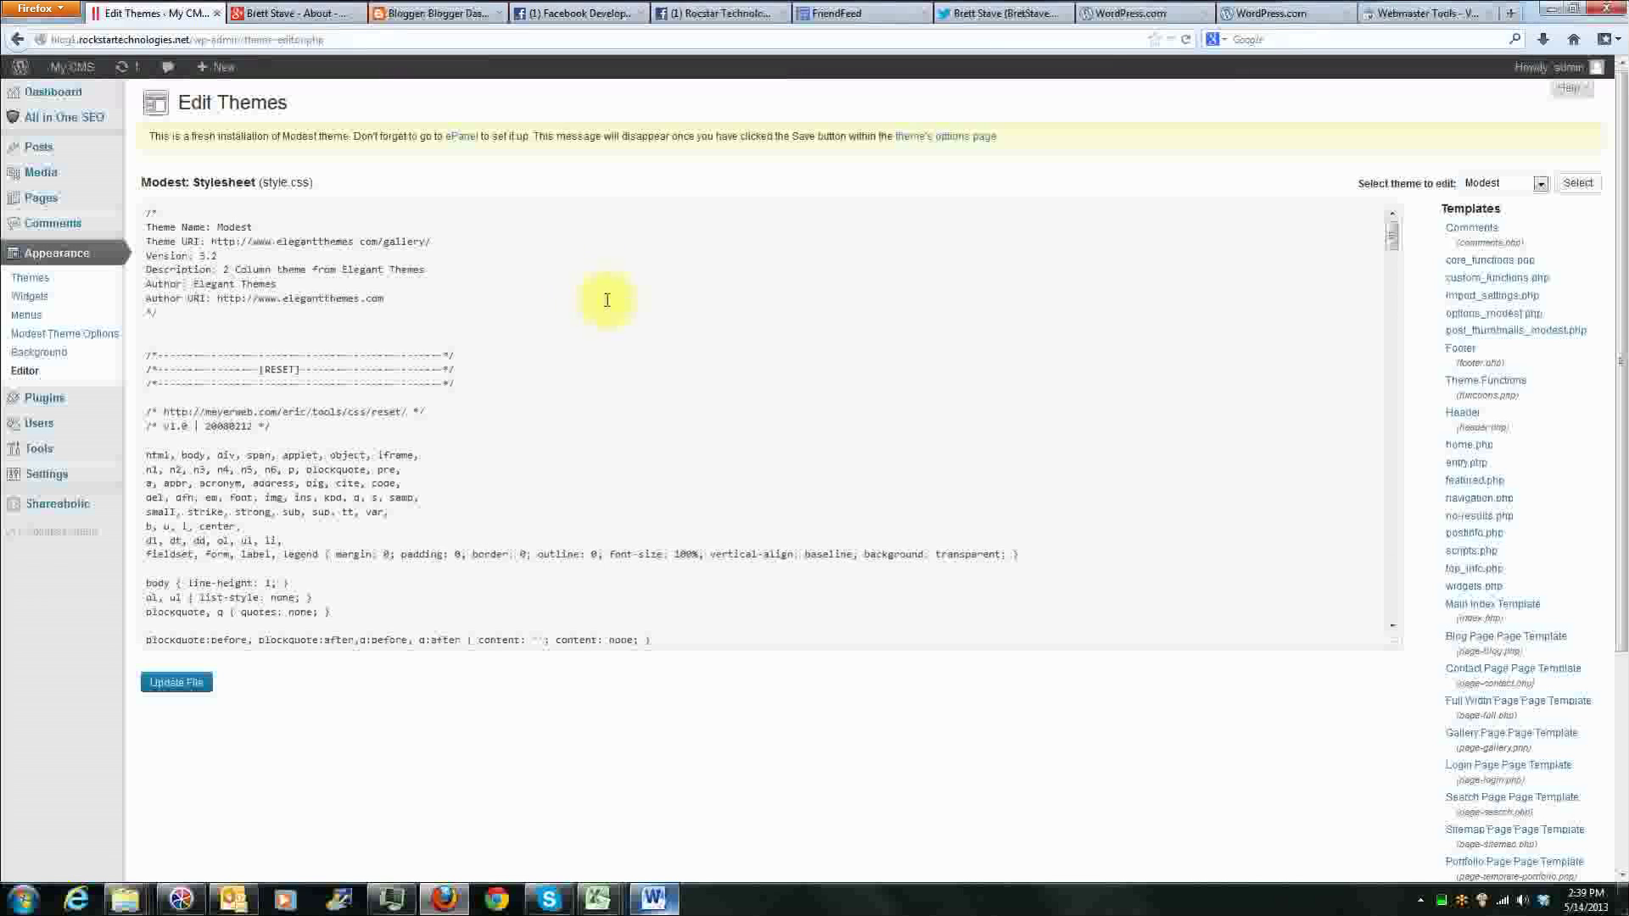
scroll(939, 353, "down", 2)
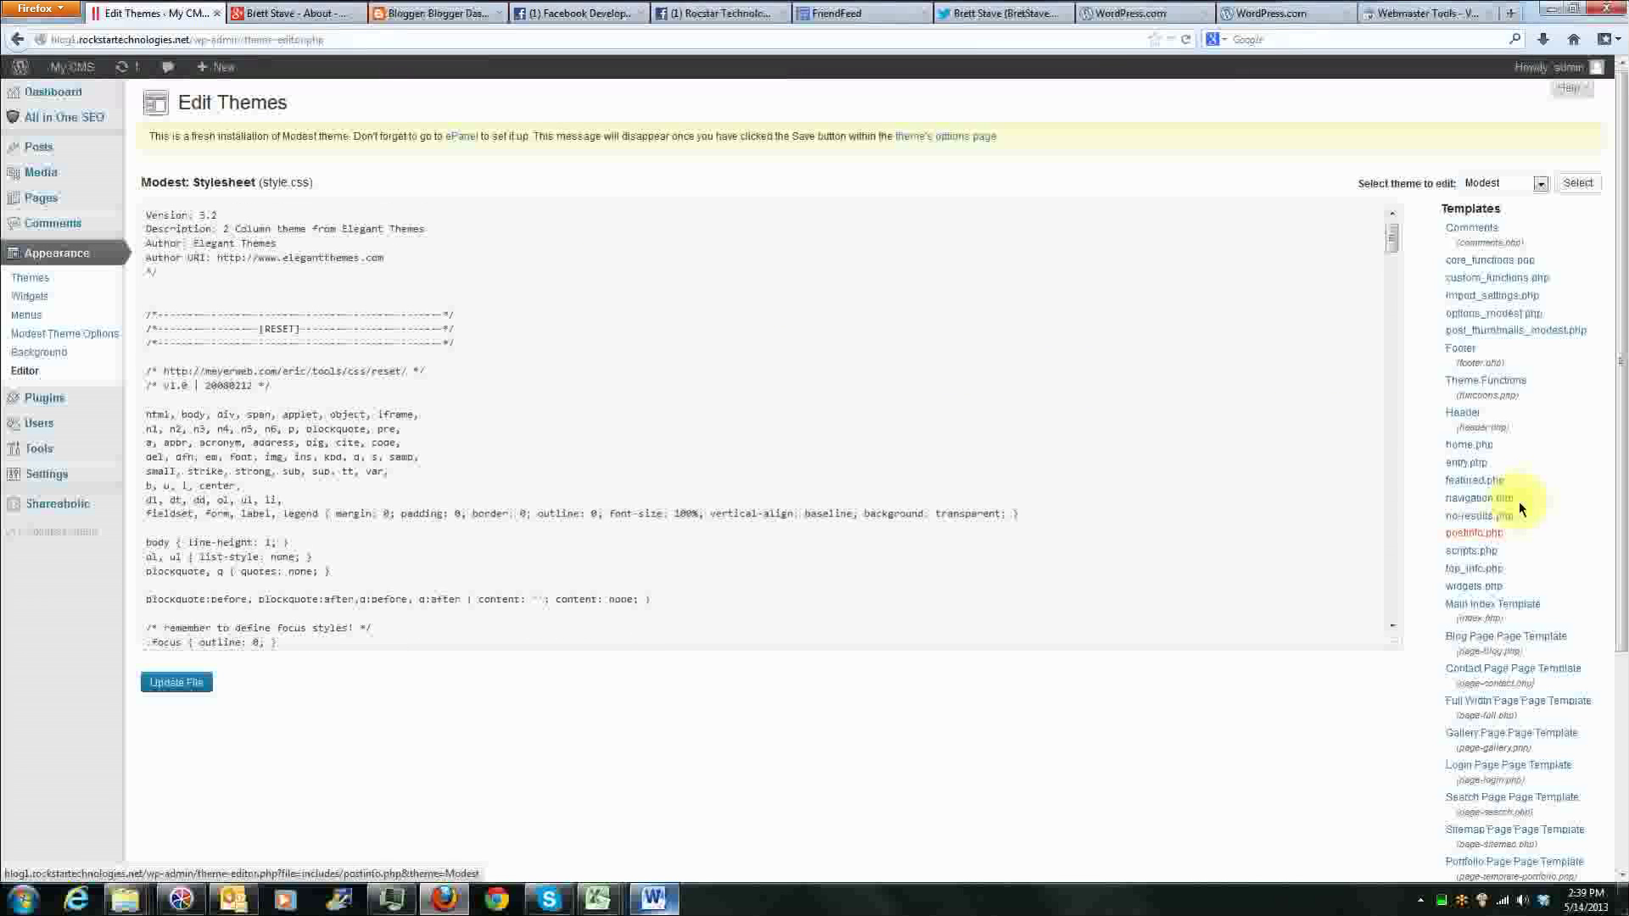
scroll(1555, 564, "up", 4)
scroll(1554, 556, "up", 2)
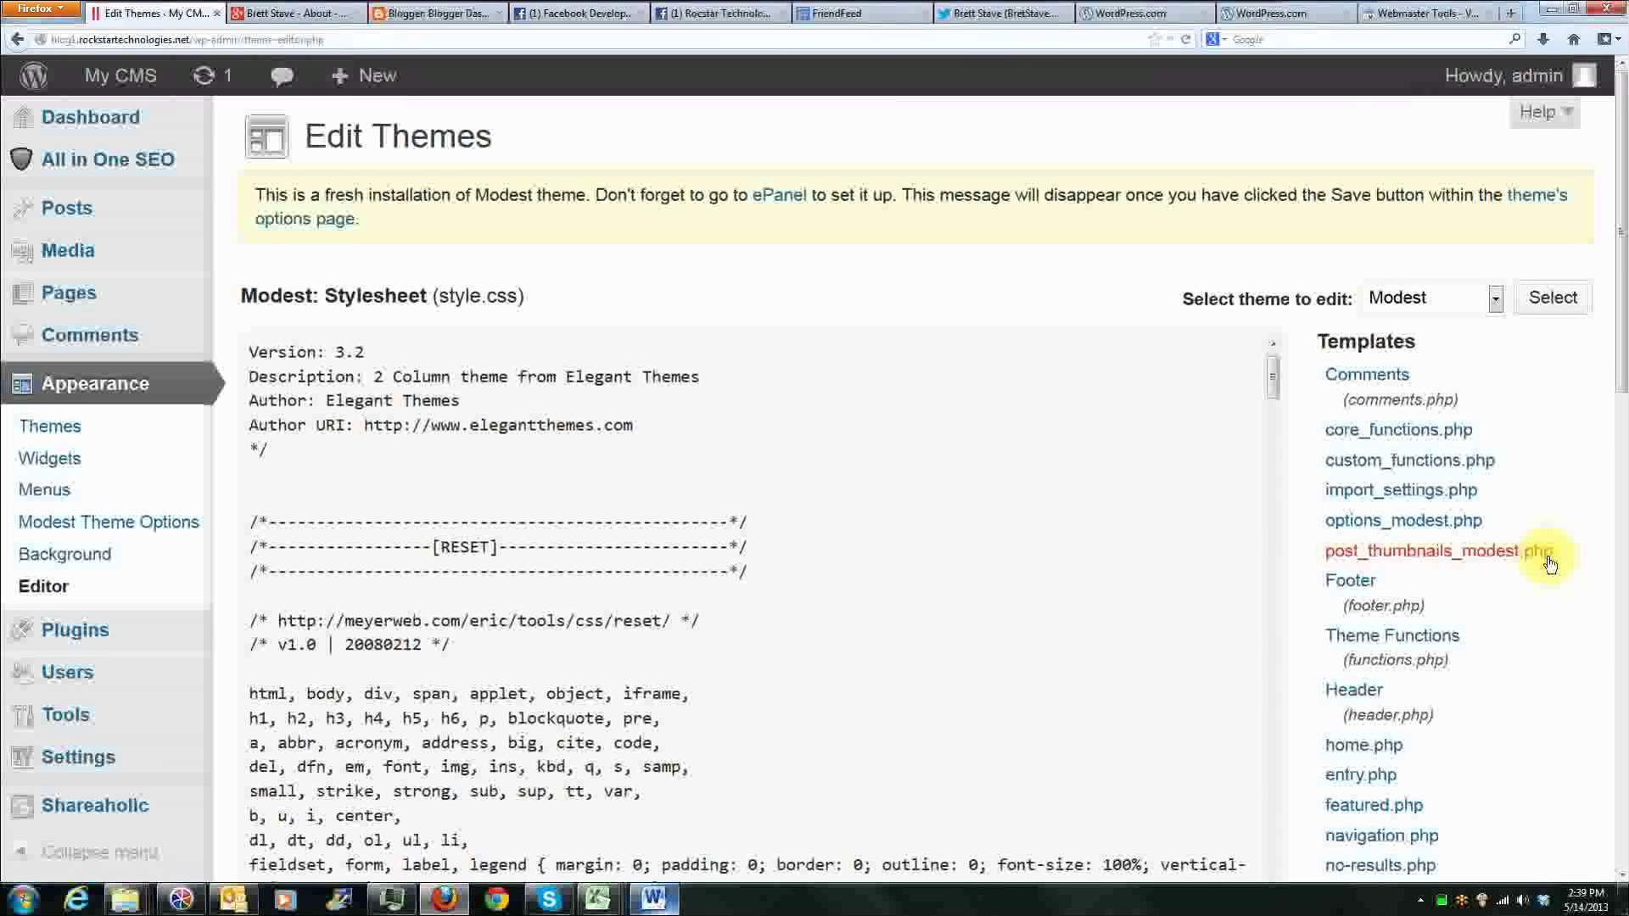
left_click_drag(1316, 345, 1376, 352)
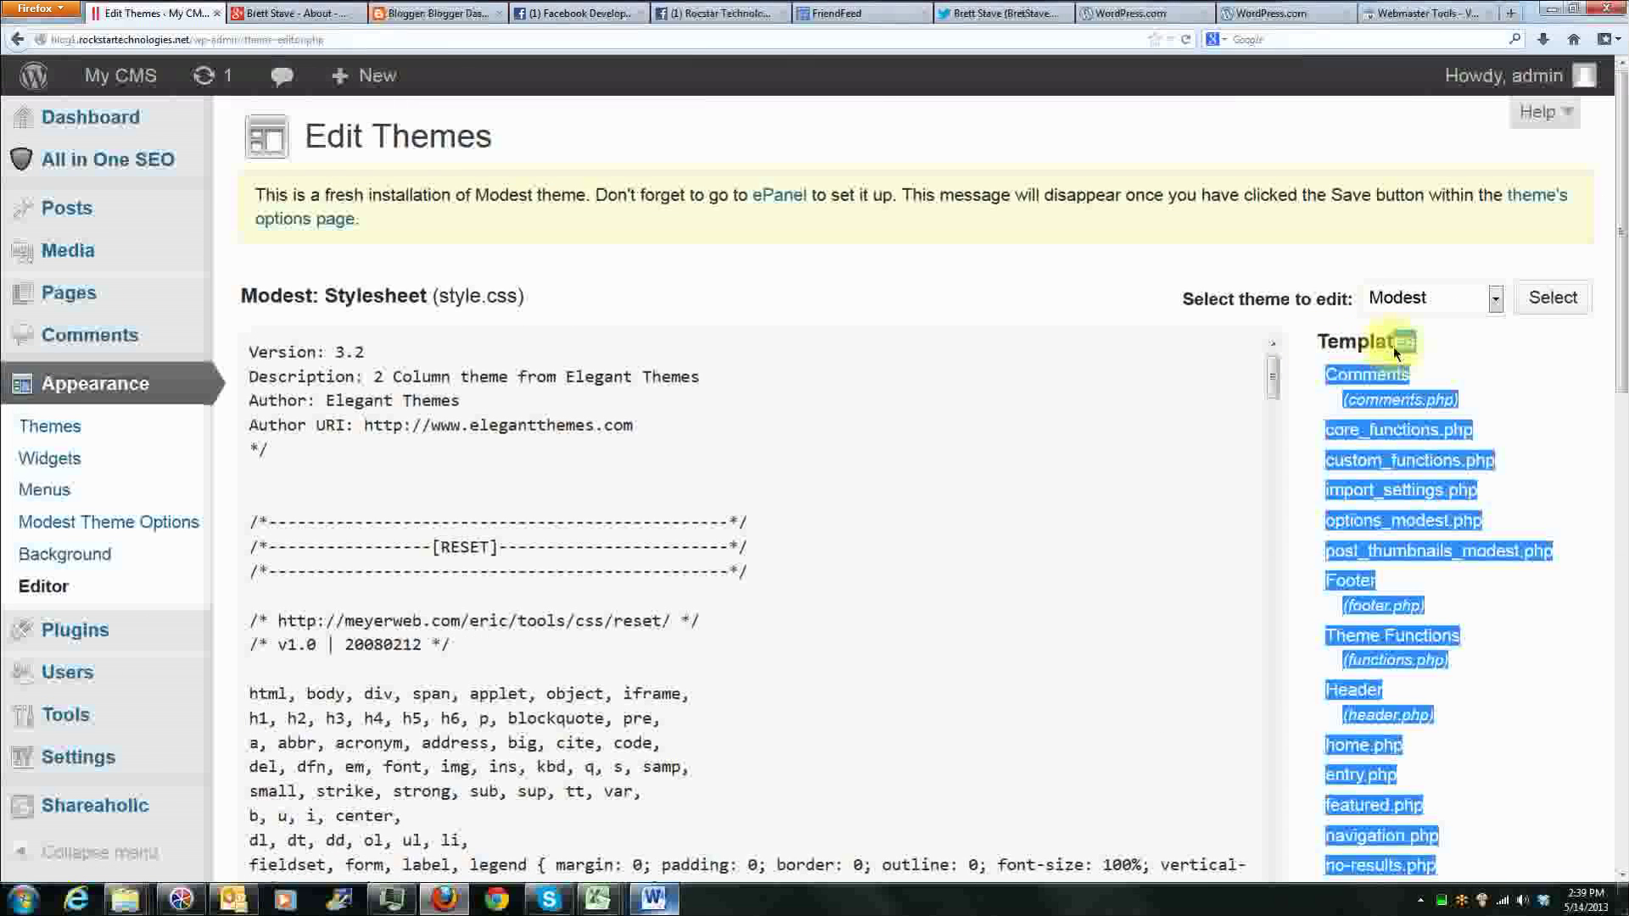
left_click(1340, 343)
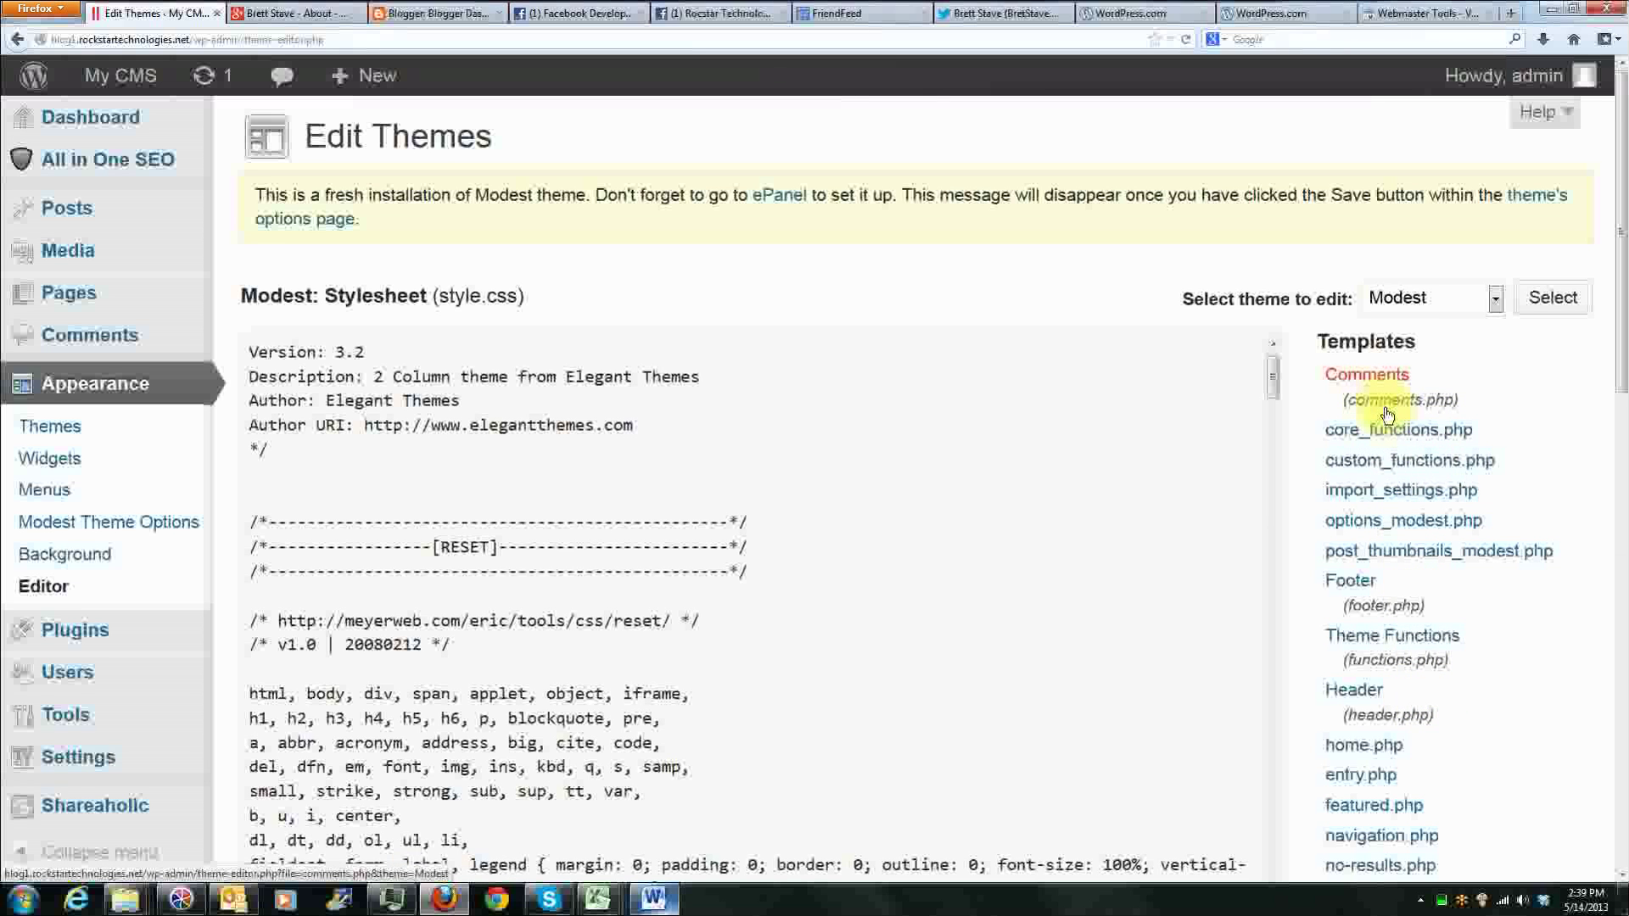
scroll(1385, 414, "down", 4)
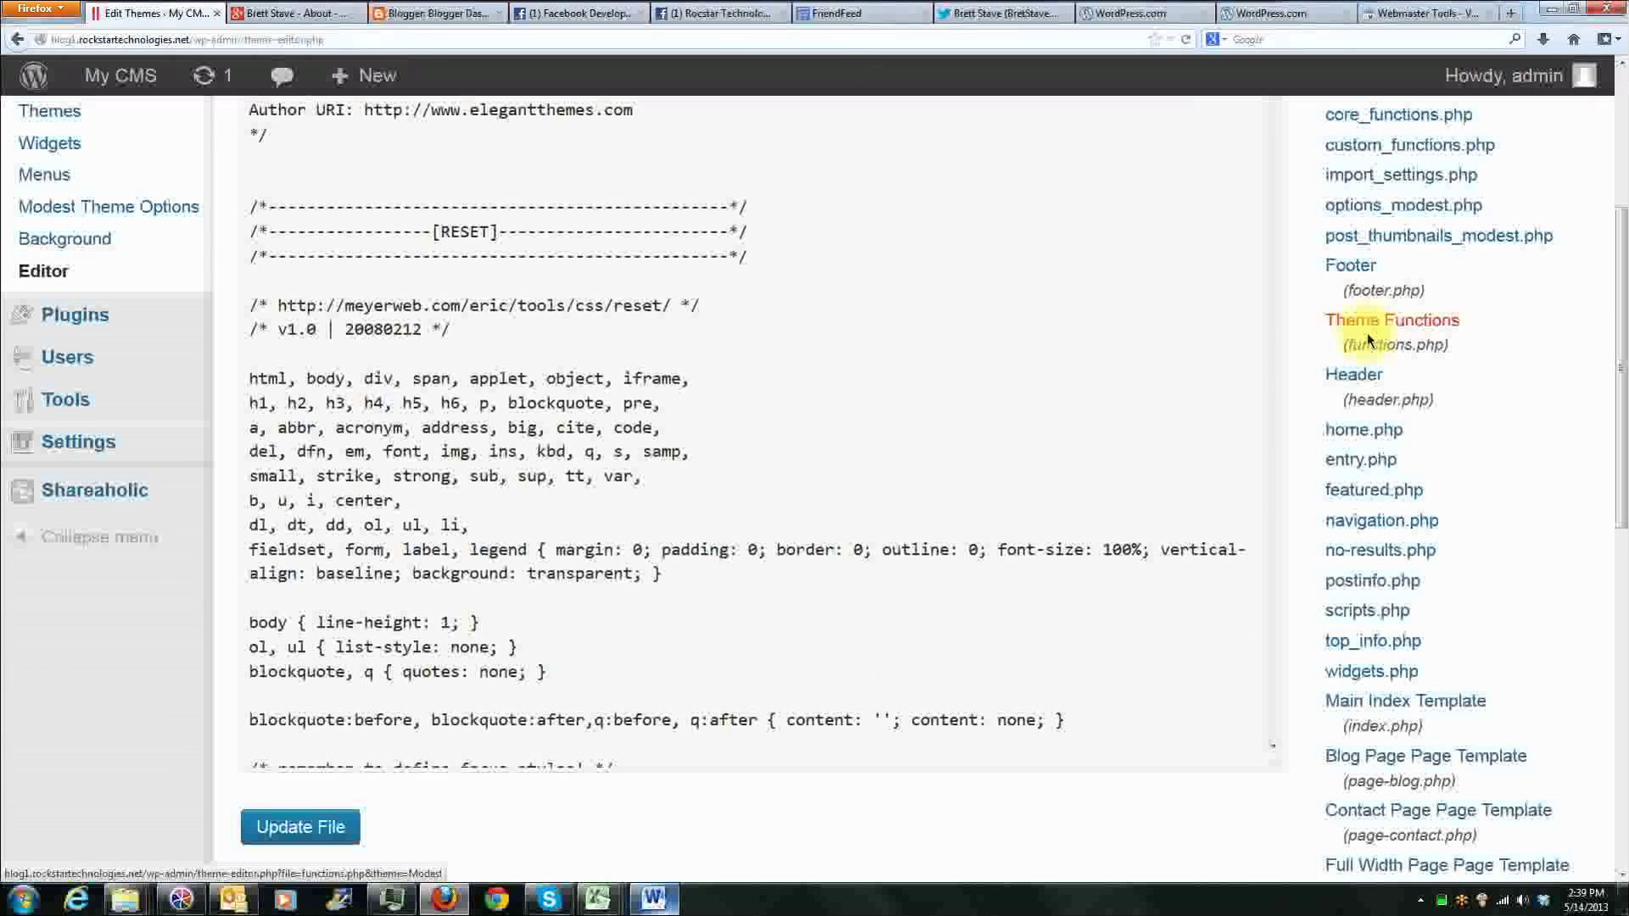
left_click(1360, 384)
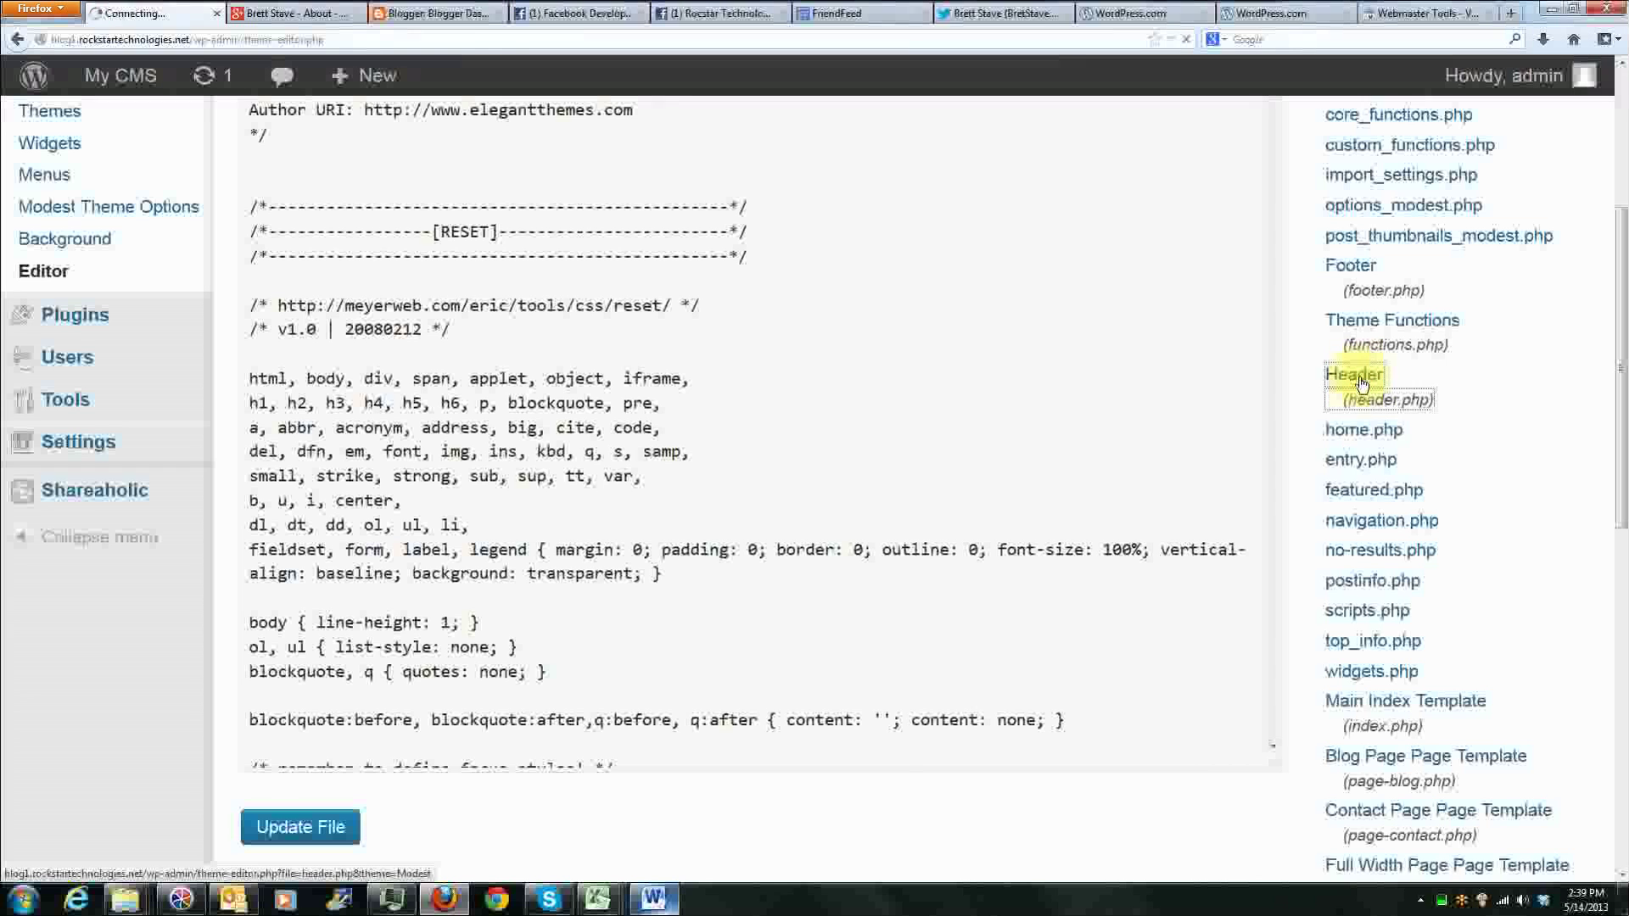
scroll(1377, 460, "down", 4)
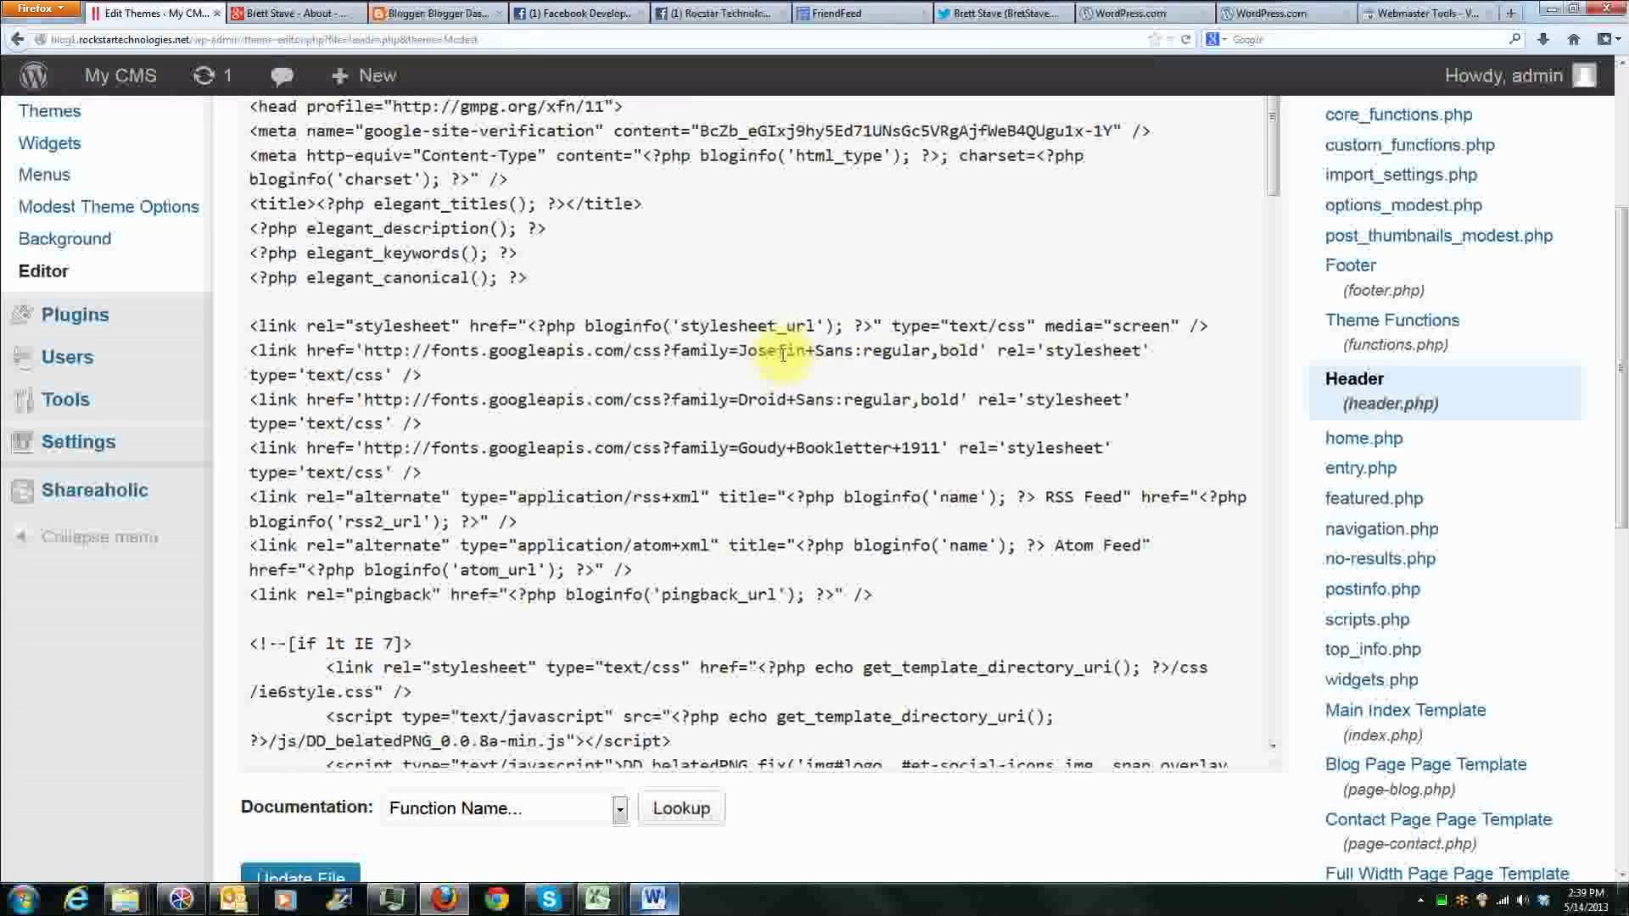
scroll(785, 355, "up", 2)
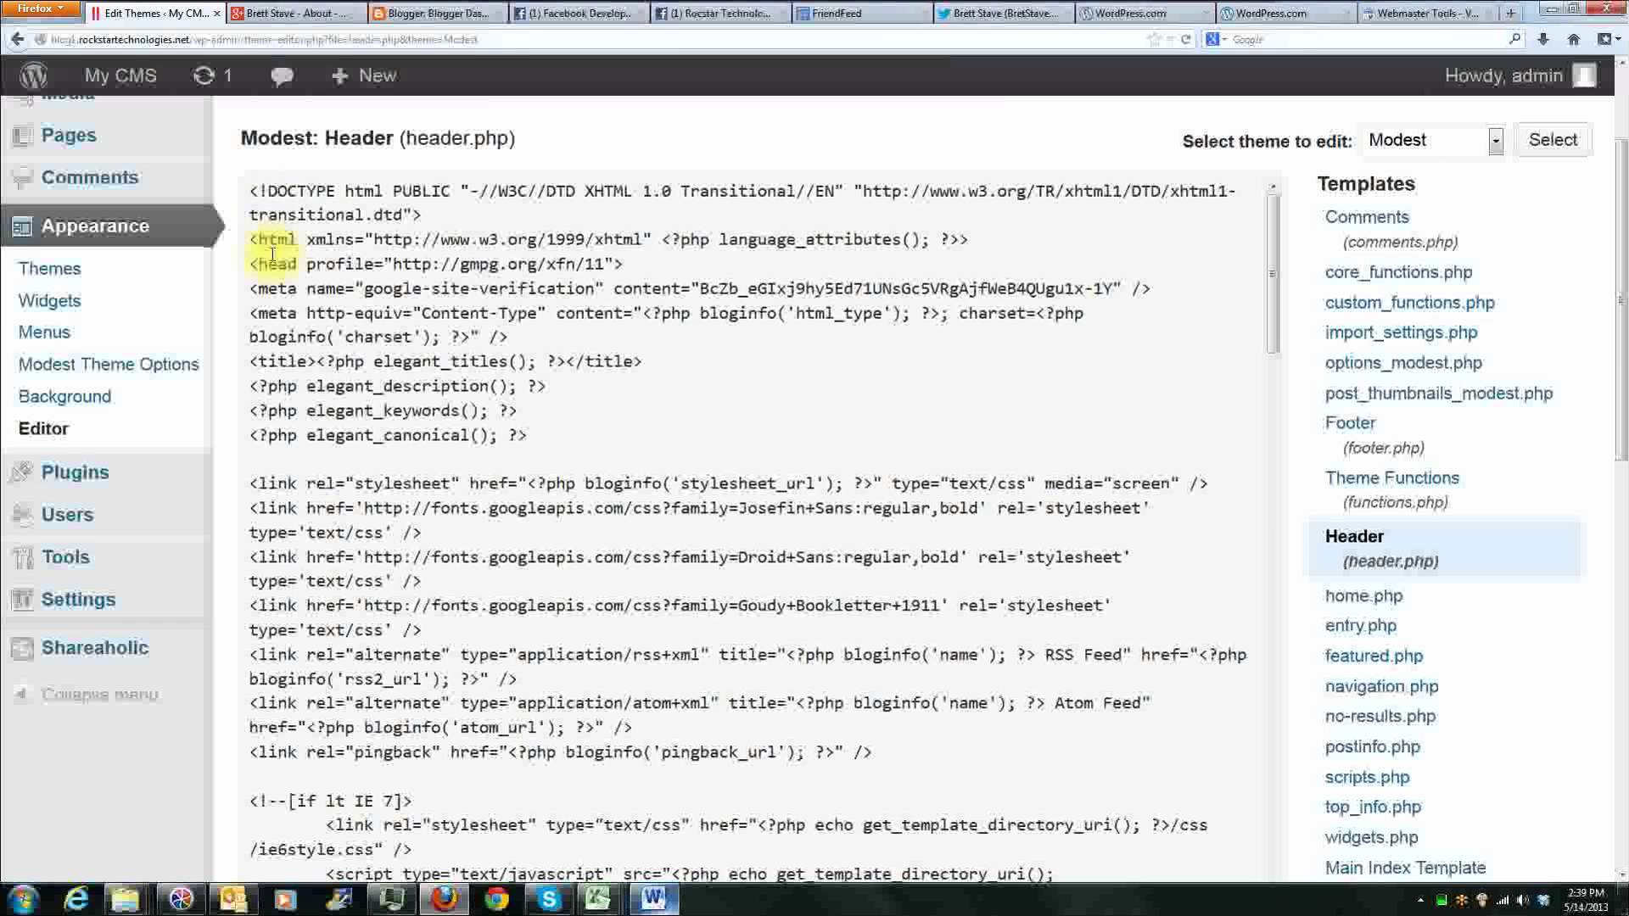
Step: Remove the profile attribute from the opening head tag in header.php and put it back
left_click_drag(251, 264, 628, 265)
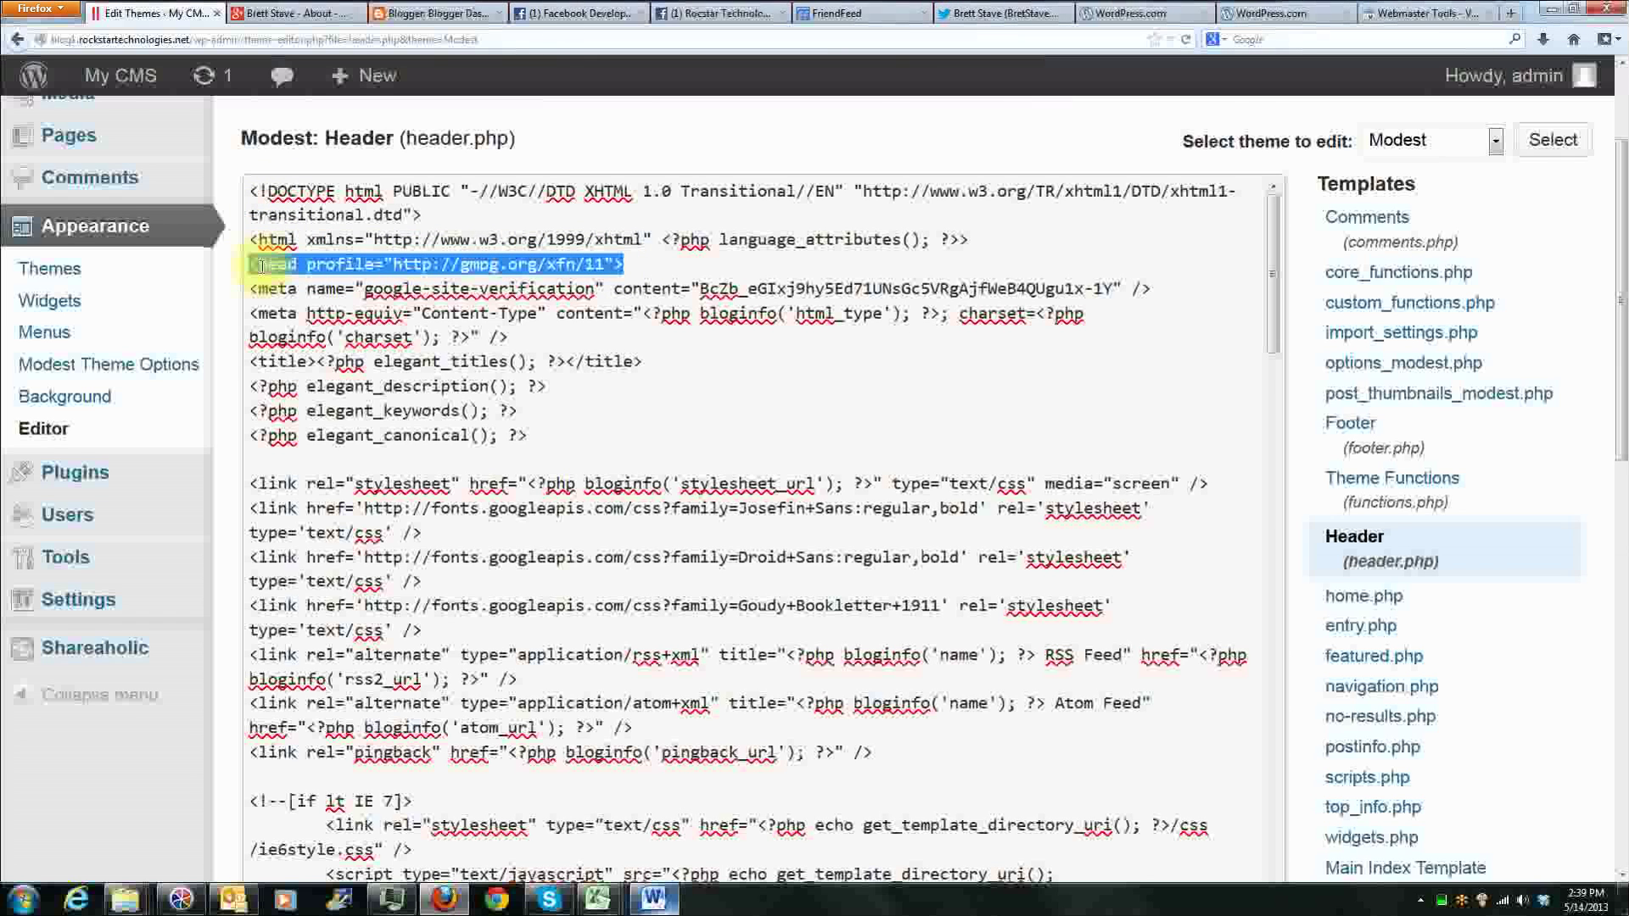
left_click_drag(307, 264, 614, 264)
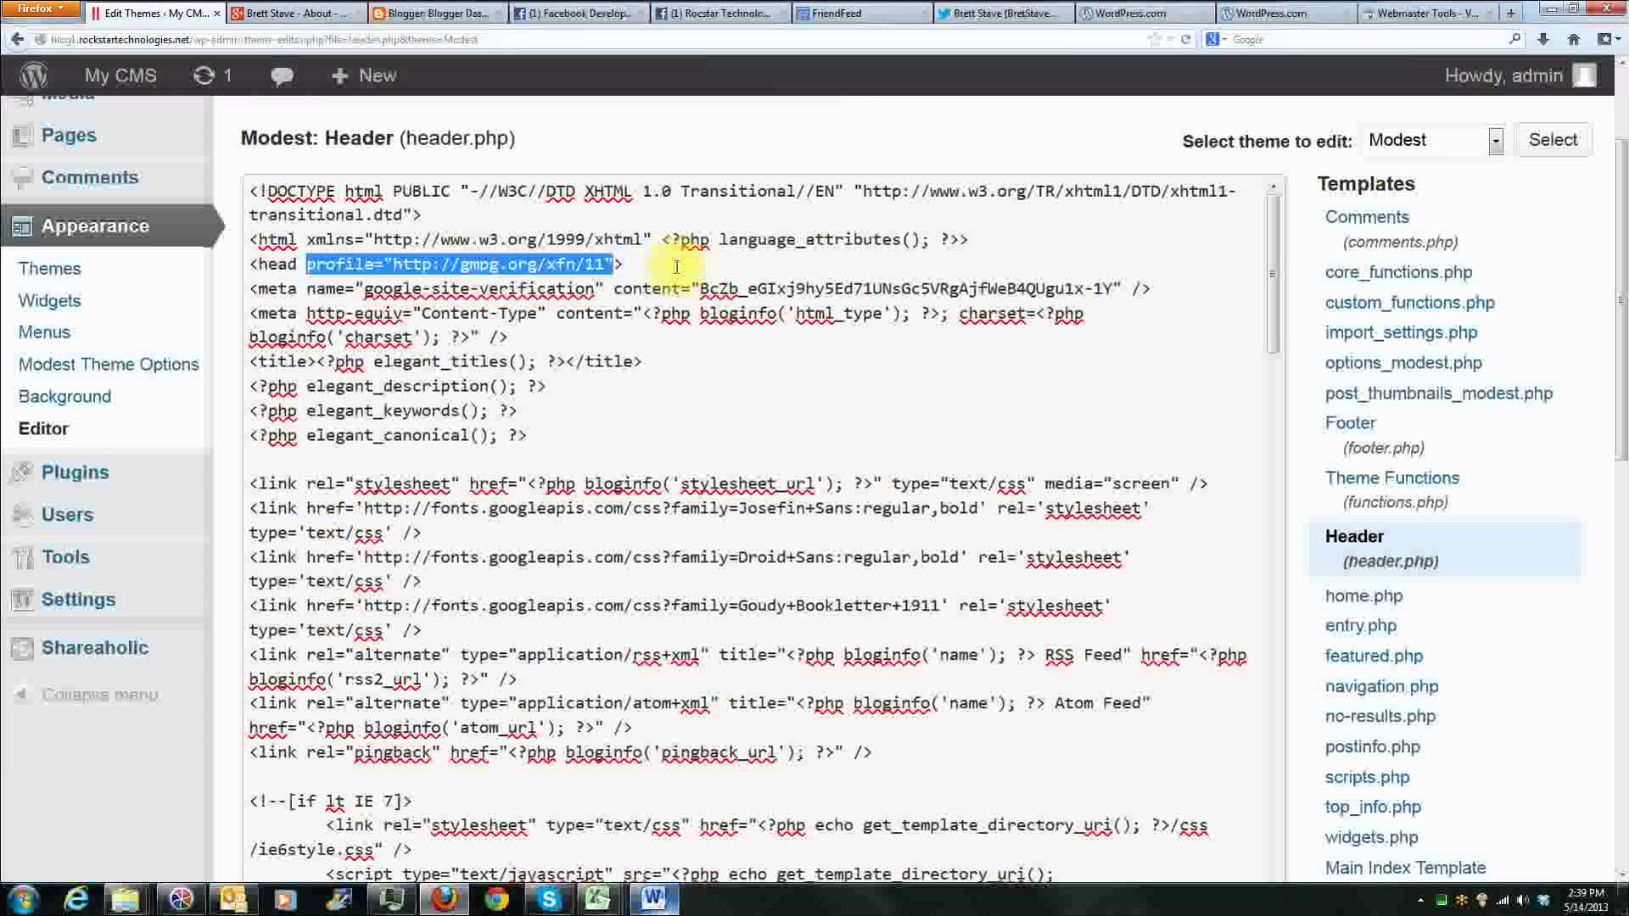
key("Delete")
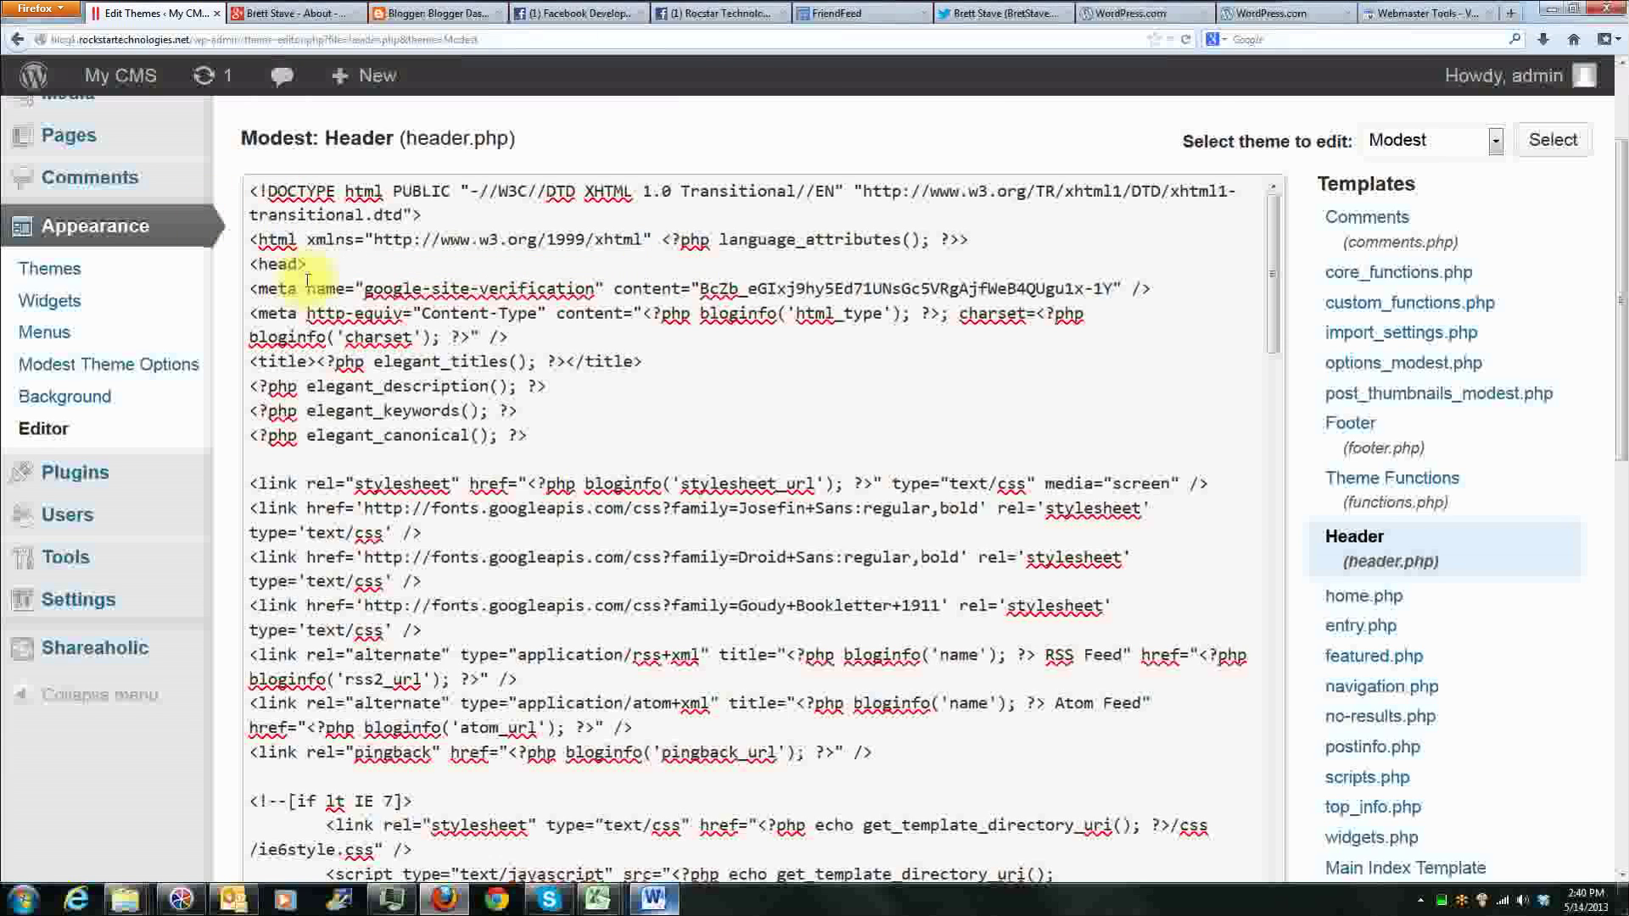
left_click(334, 269)
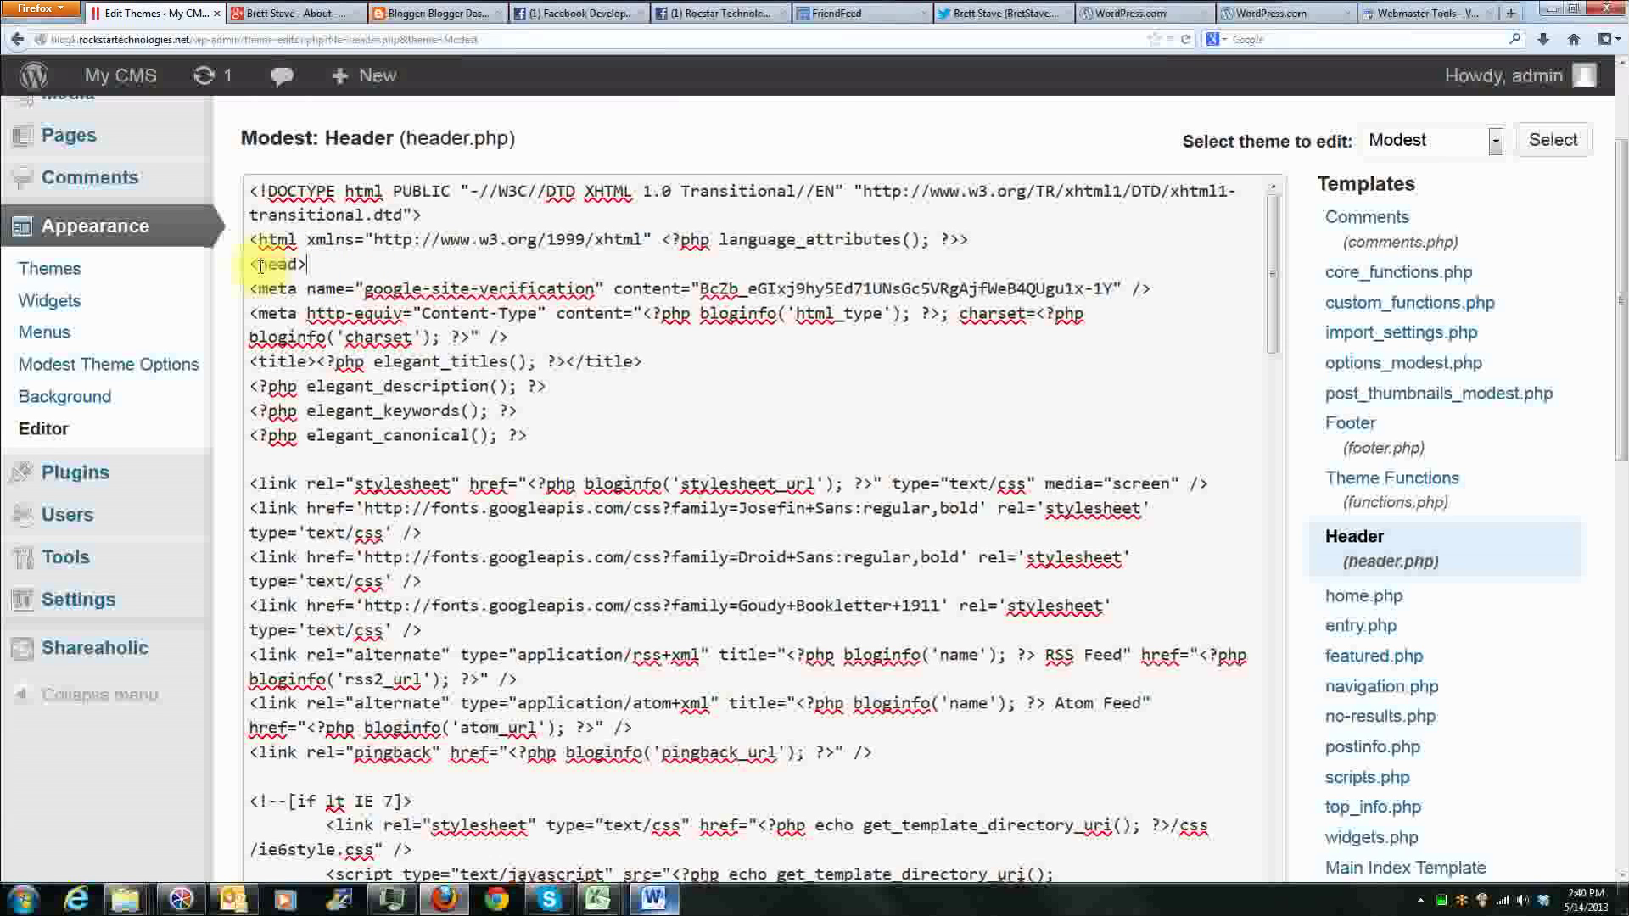
left_click(298, 264)
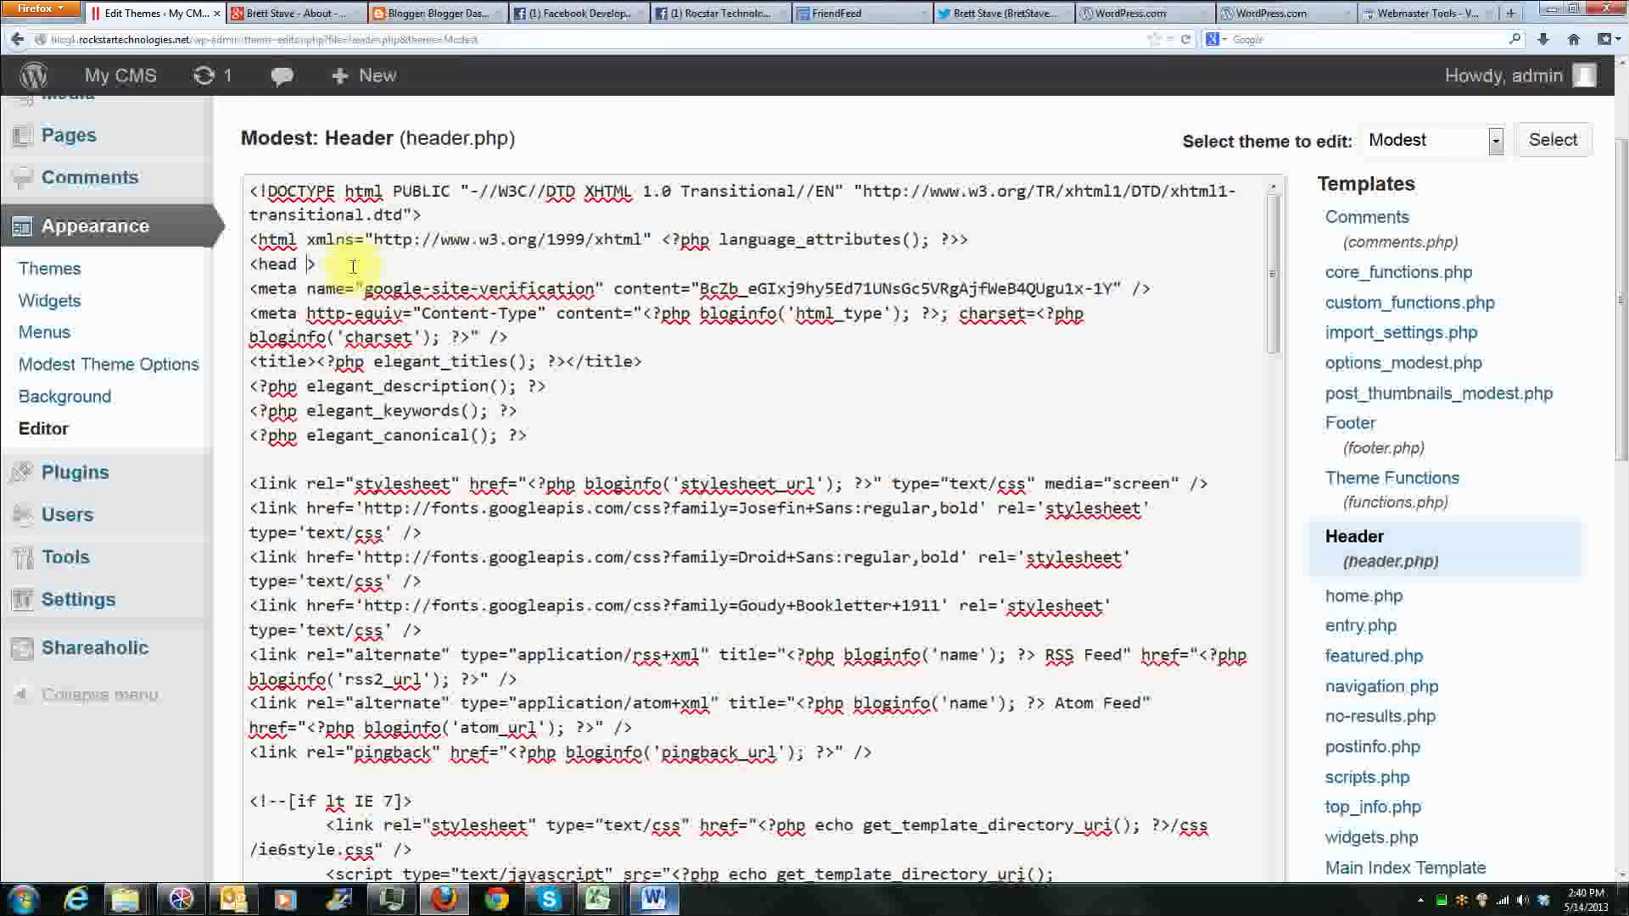
key("ctrl+v")
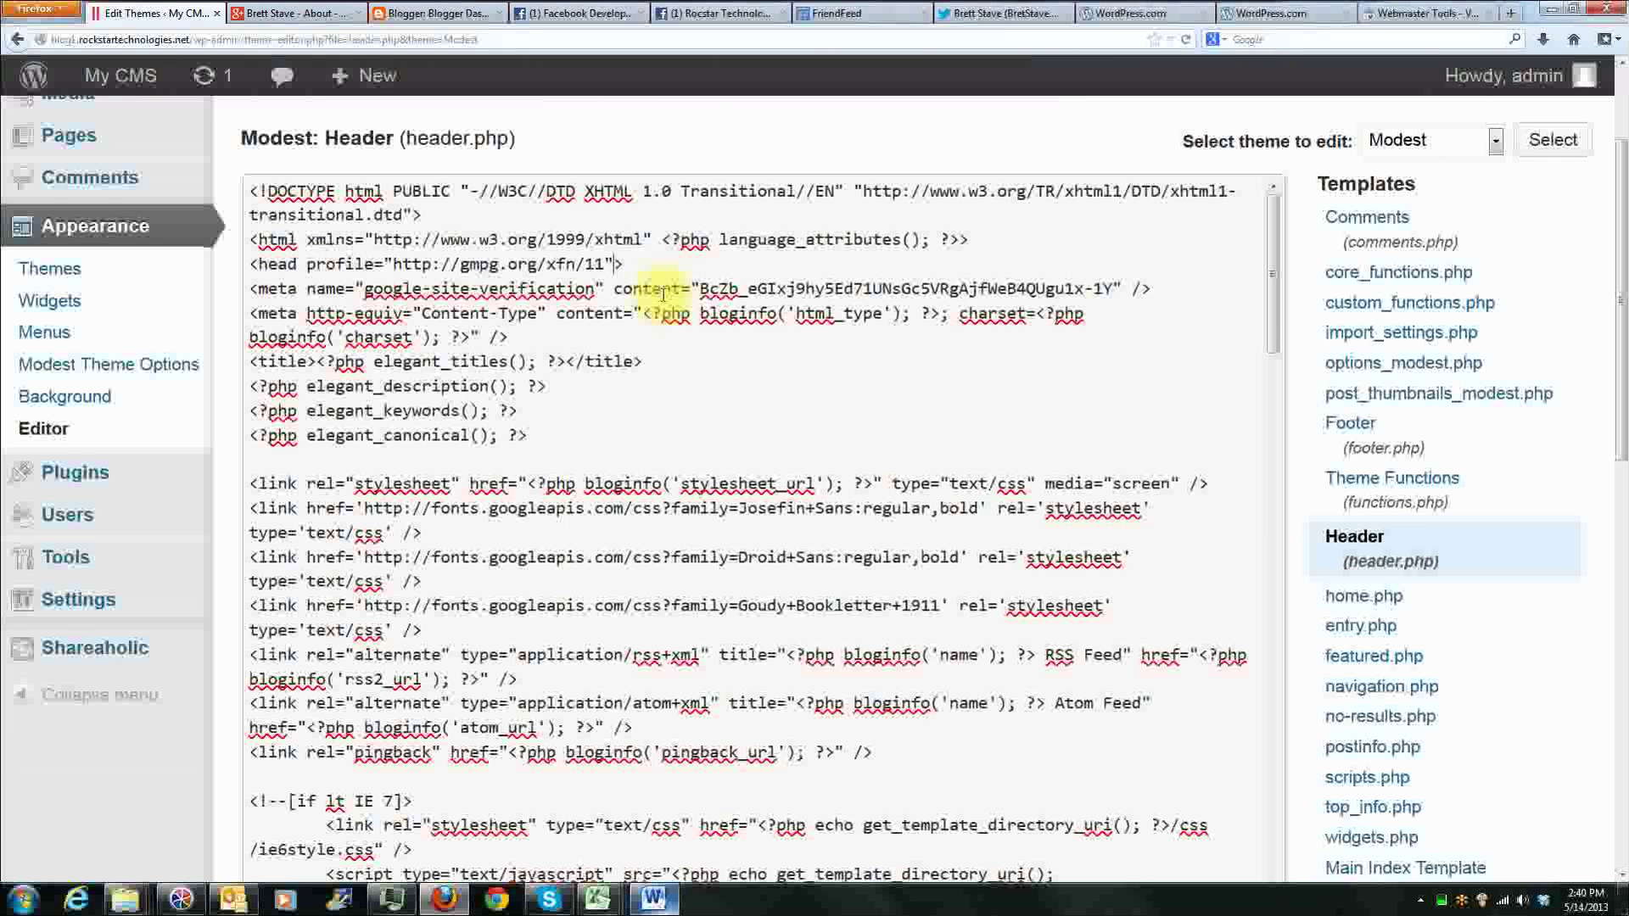
Step: Insert a blank line below the opening head tag in header.php and paste the google-site-verification meta tag there
left_click_drag(256, 266, 289, 268)
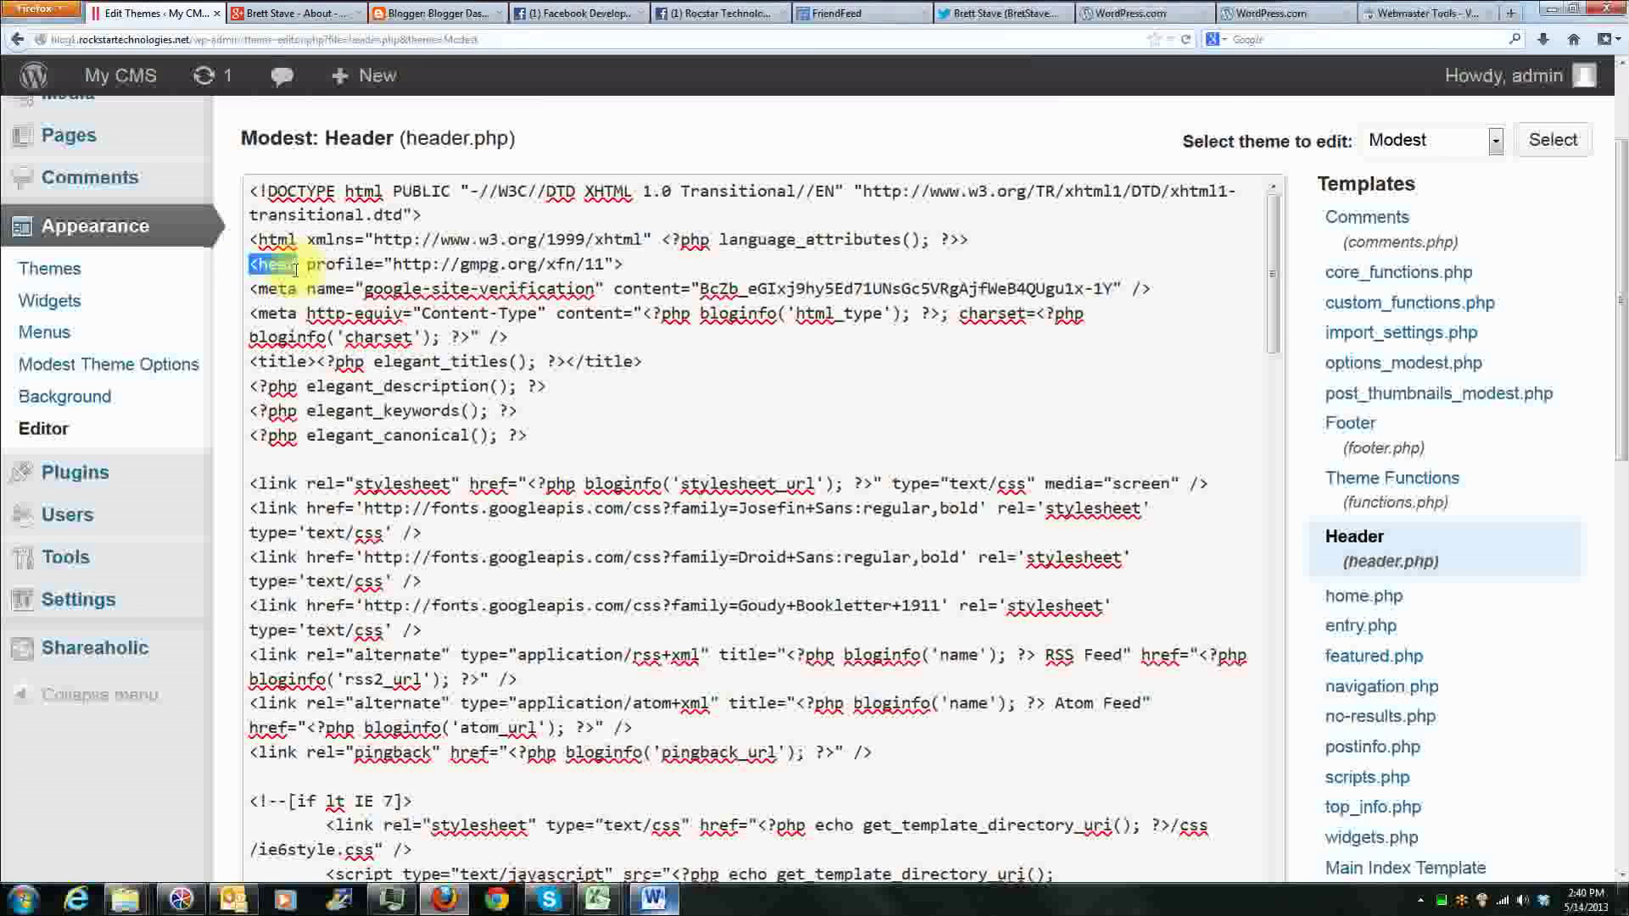
left_click(297, 268)
left_click(616, 264)
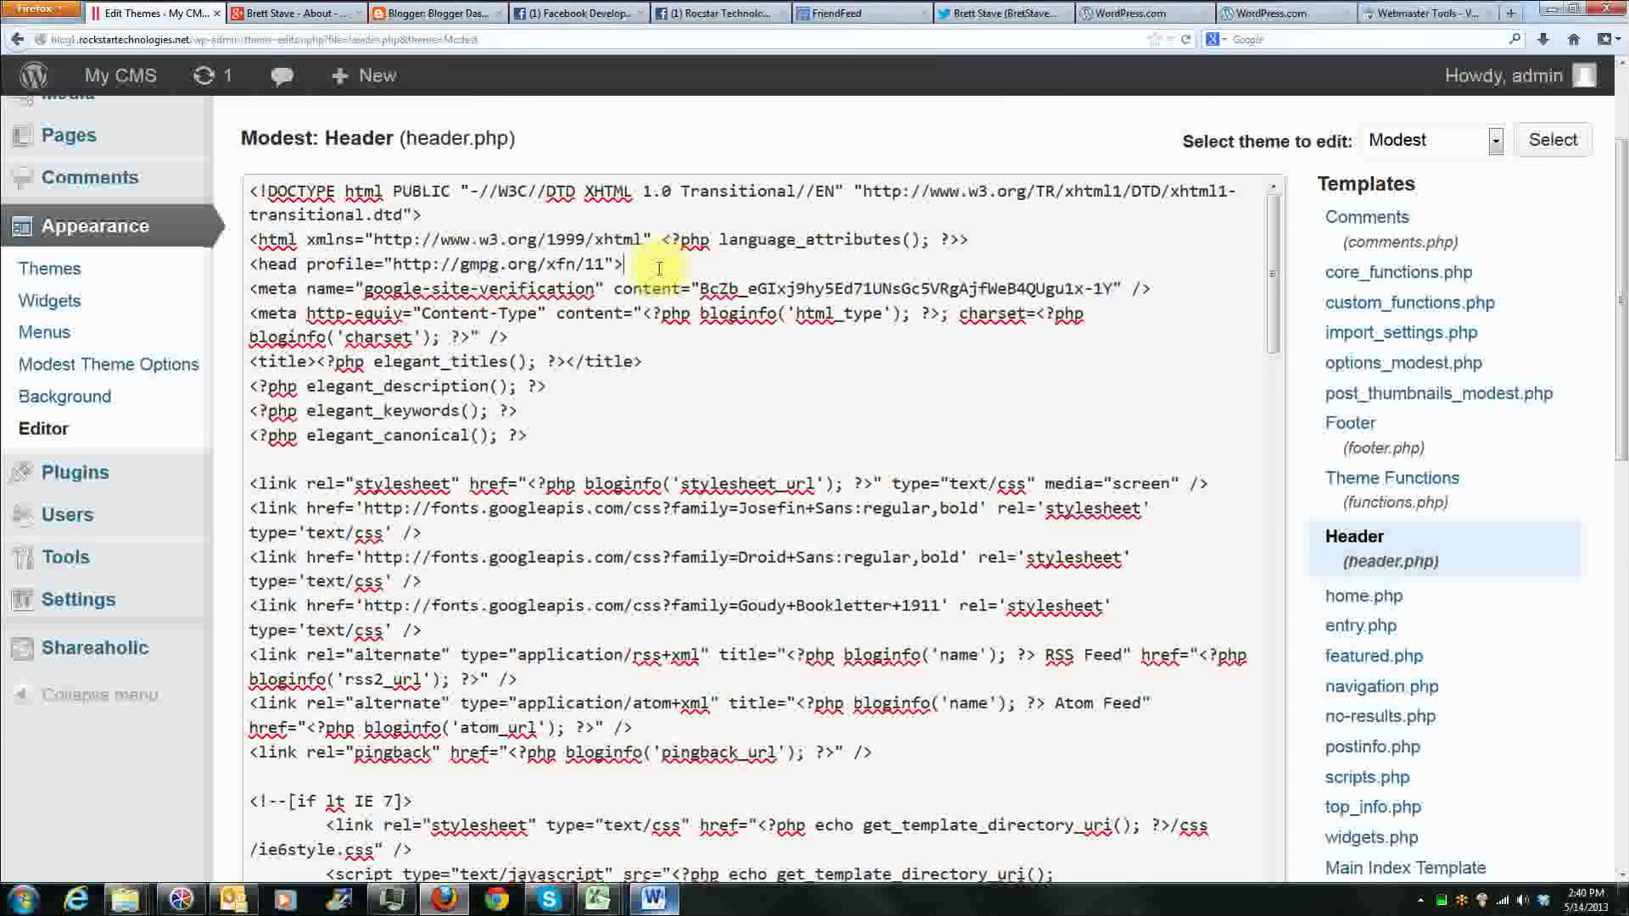
key("Return")
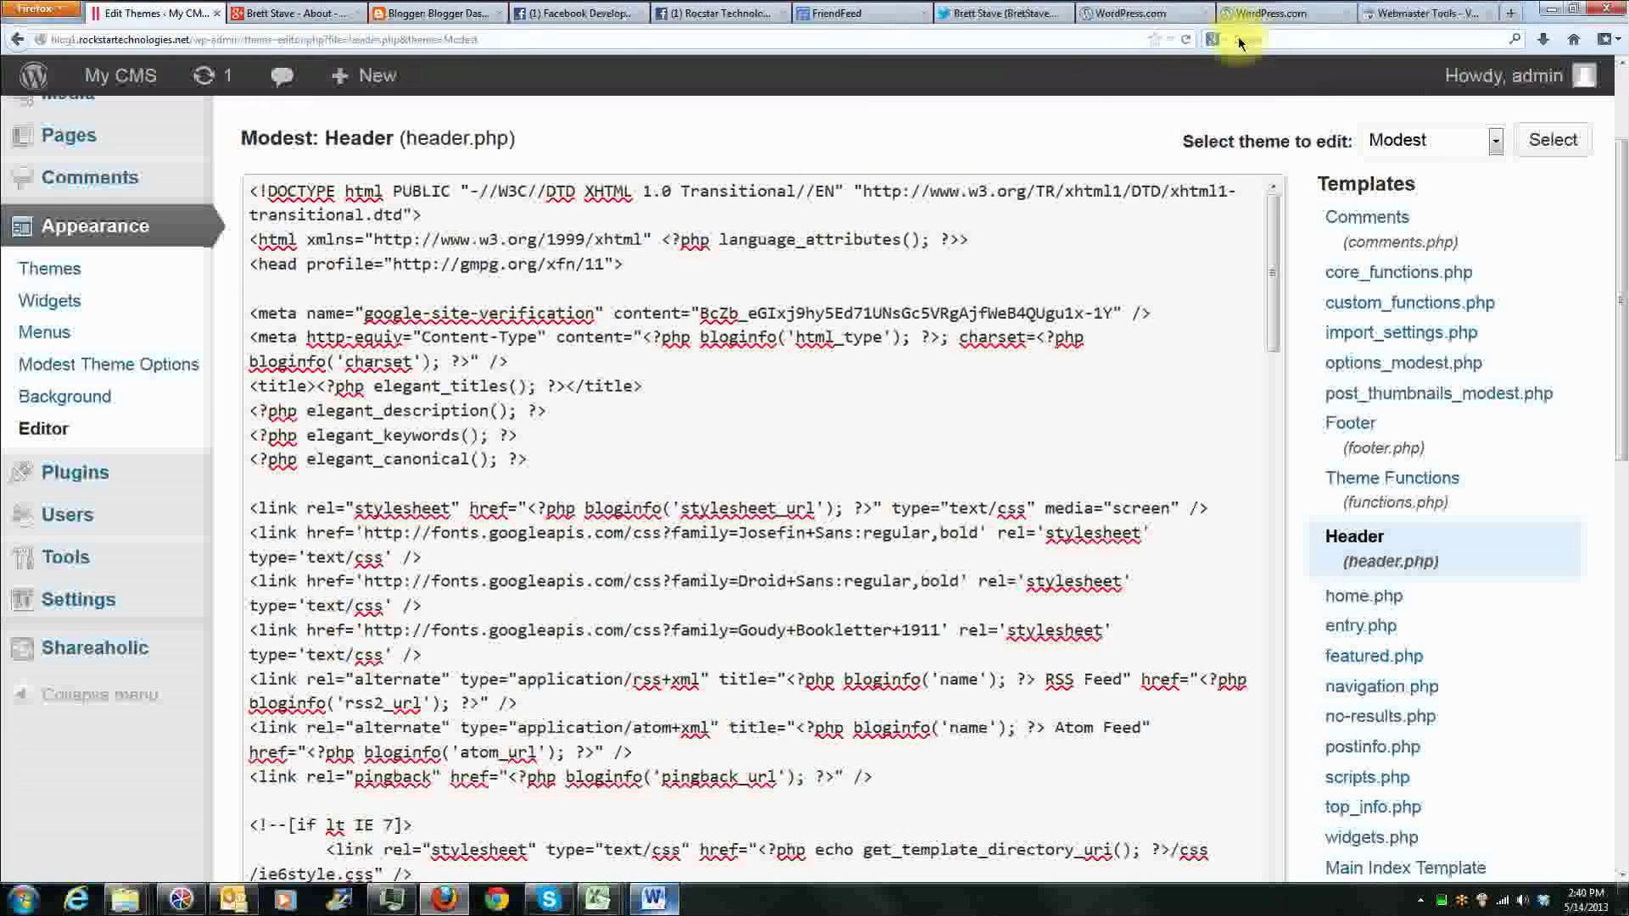
left_click(1425, 13)
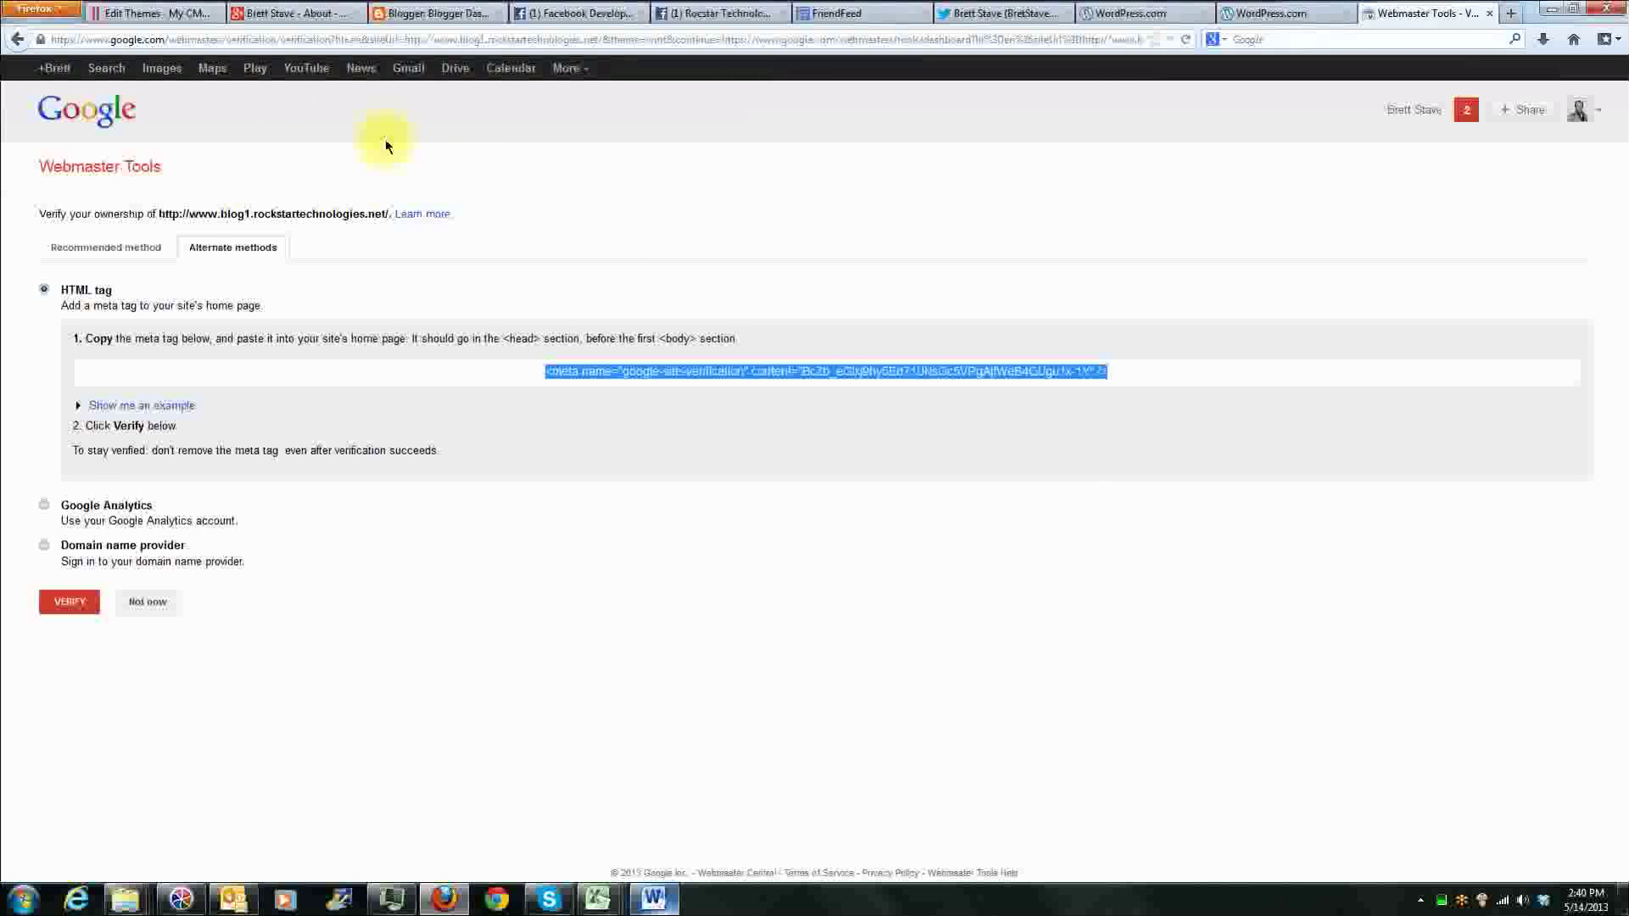
left_click(173, 32)
left_click(323, 290)
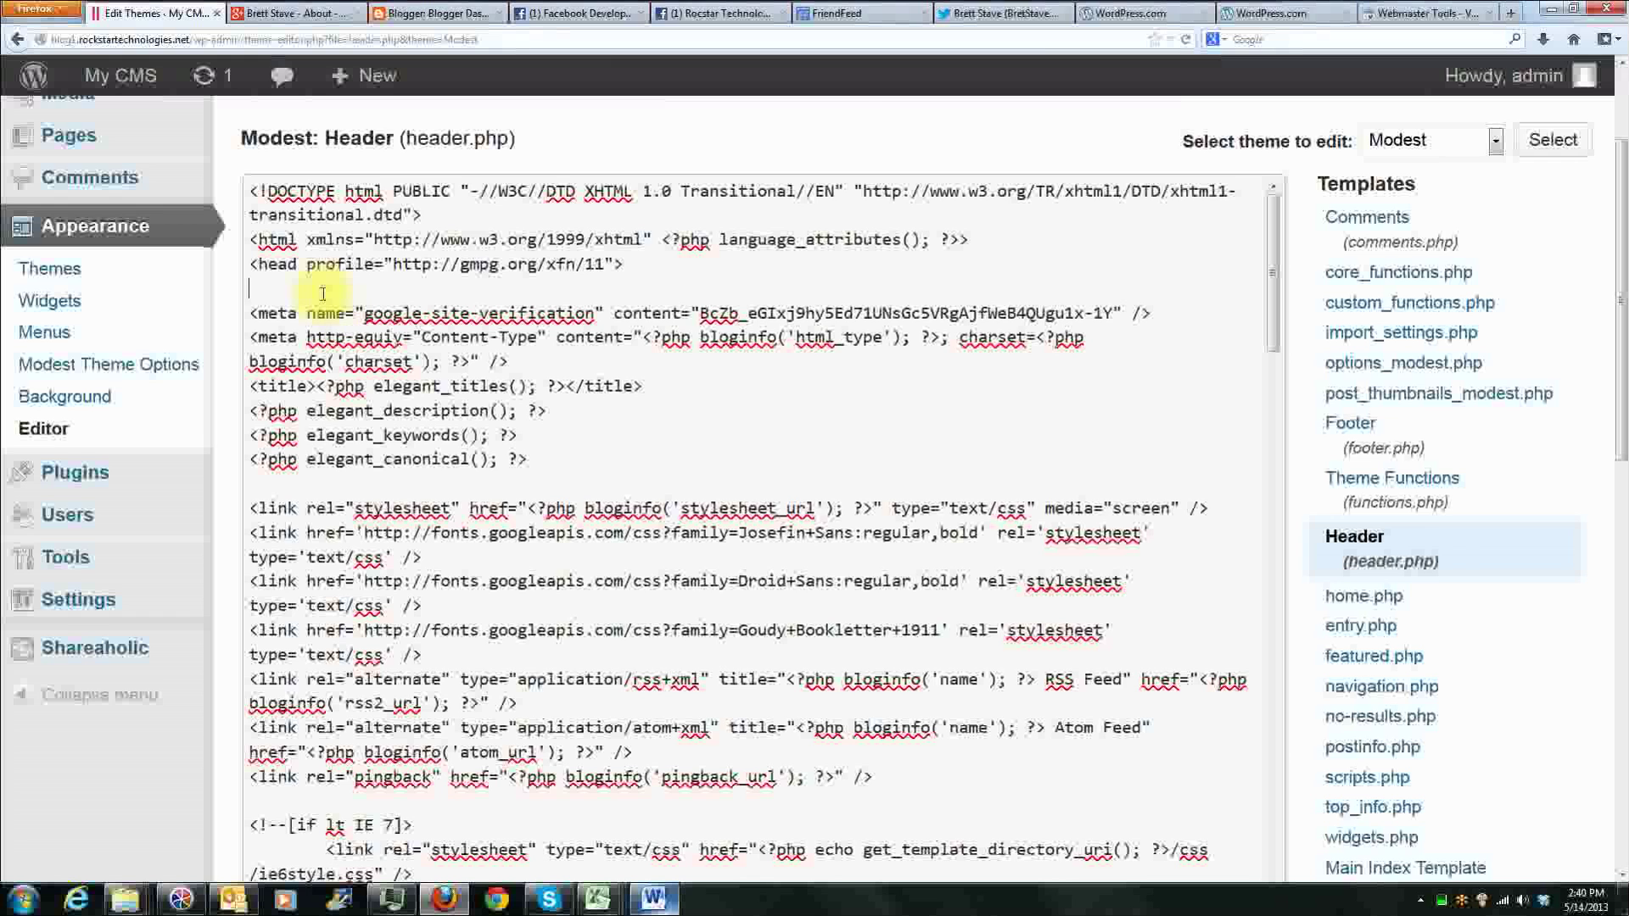
type("<meta name=\"google-site-verification\" content=\"BcZb_eGIxj9hy5Ed71UNsGc5VRgAjfWeB4QUgu1x-1Y\" />")
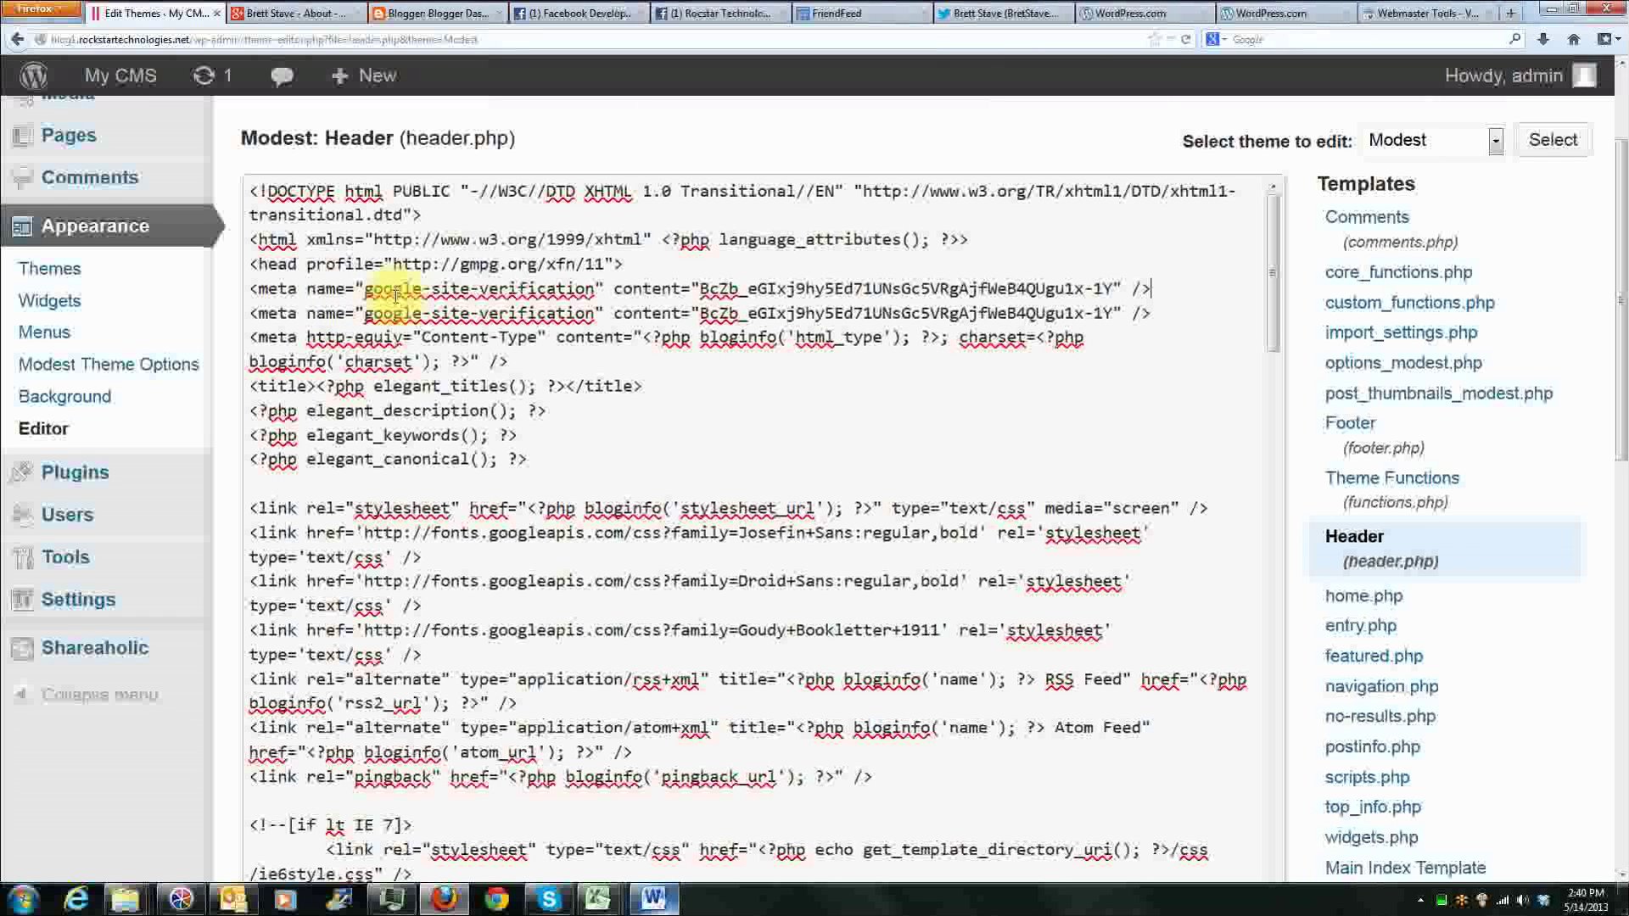
Step: Delete the duplicate google-site-verification meta tag line so only one remains directly below the opening head tag
left_click_drag(1150, 289, 248, 315)
key("BackSpace")
key("BackSpace")
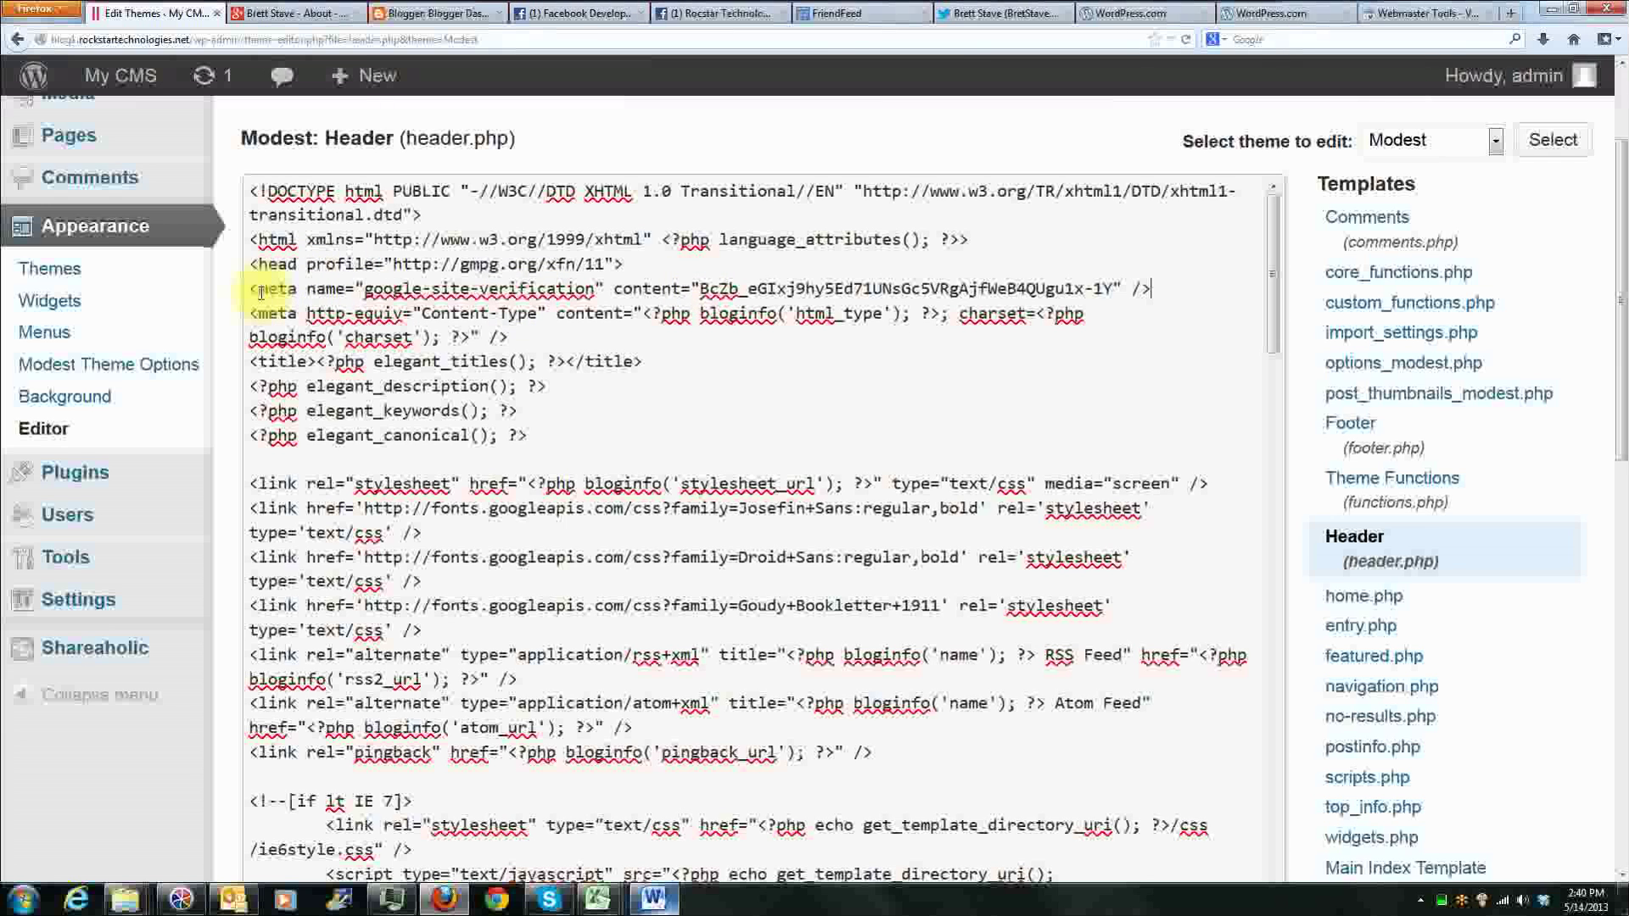
double_click(263, 264)
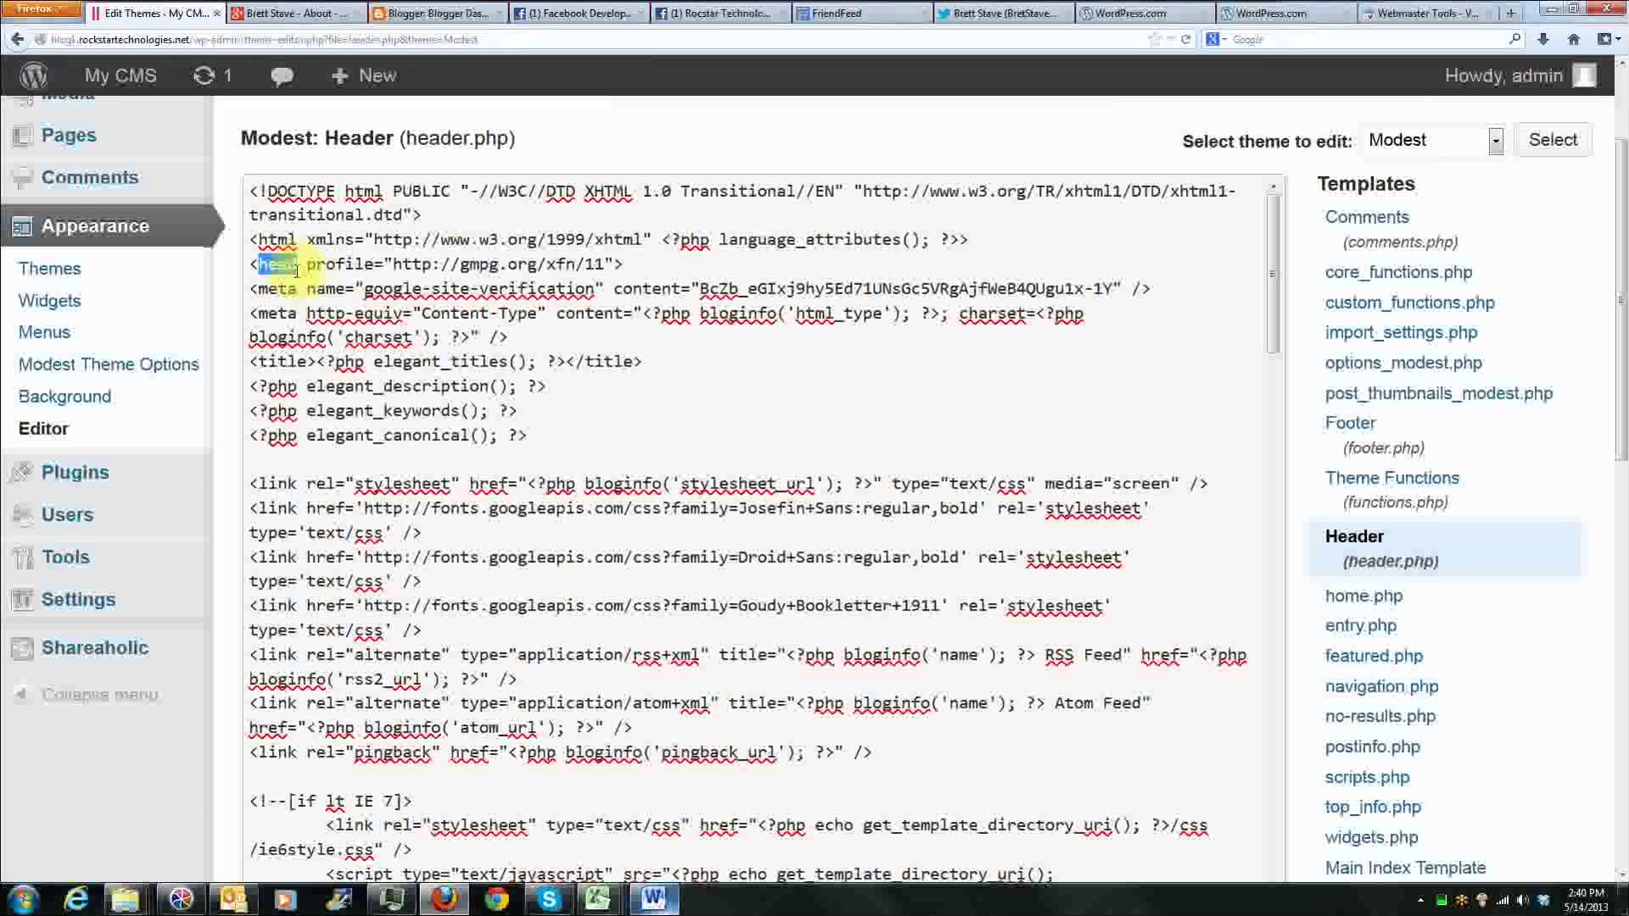
left_click(262, 291)
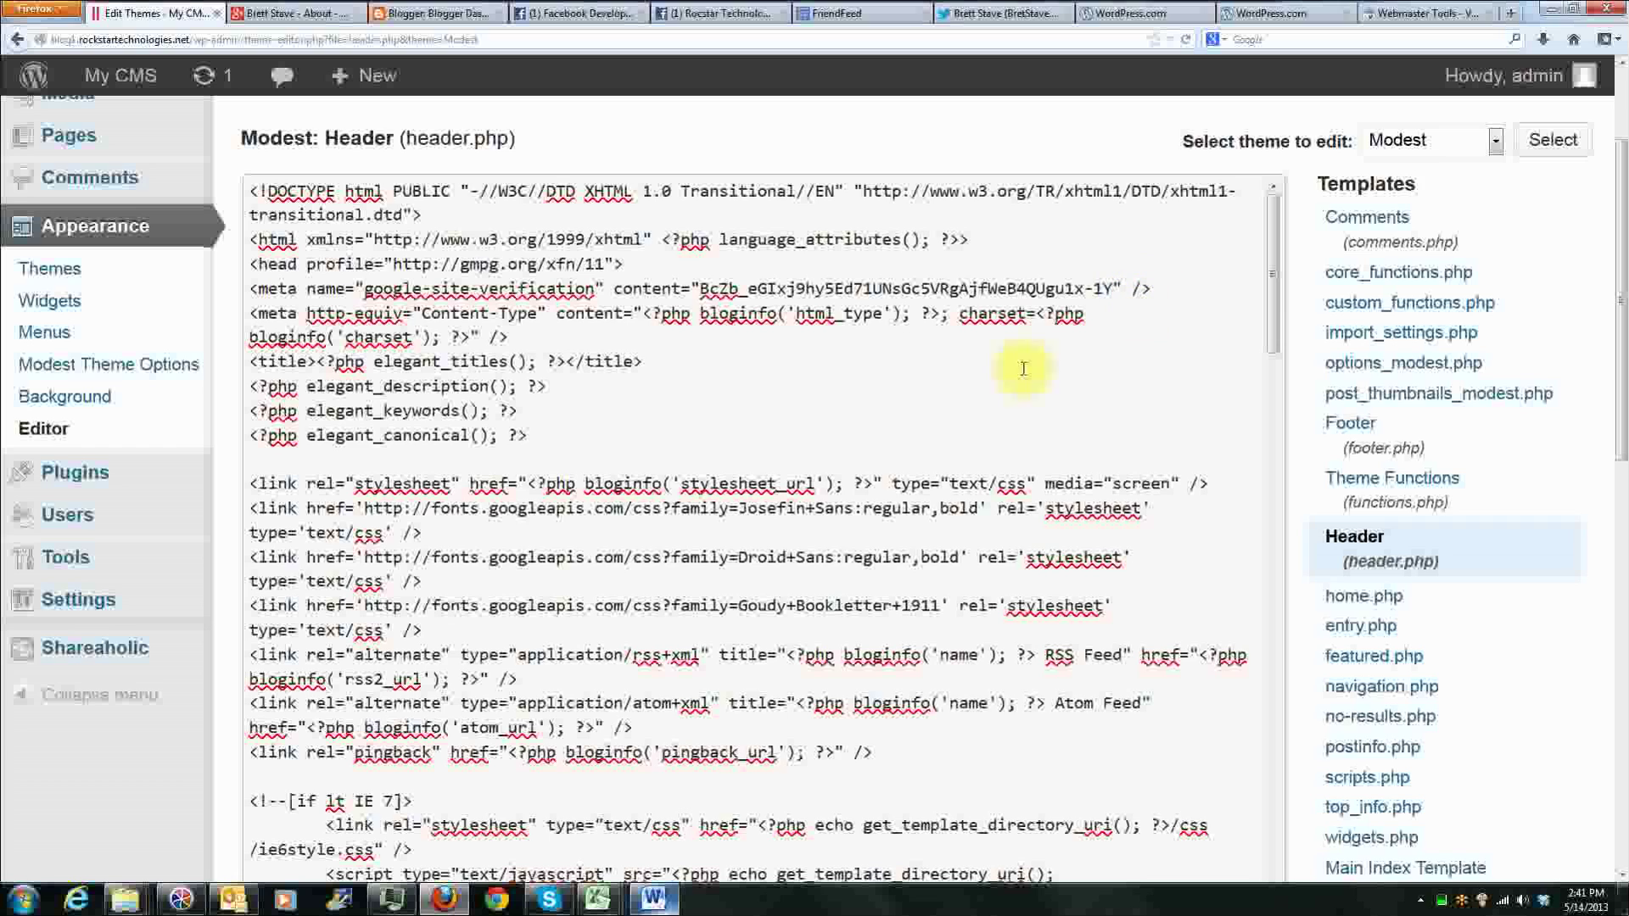
Step: Save the header.php changes and check the verification meta tag's position below the opening head tag
mouse_move(127, 472)
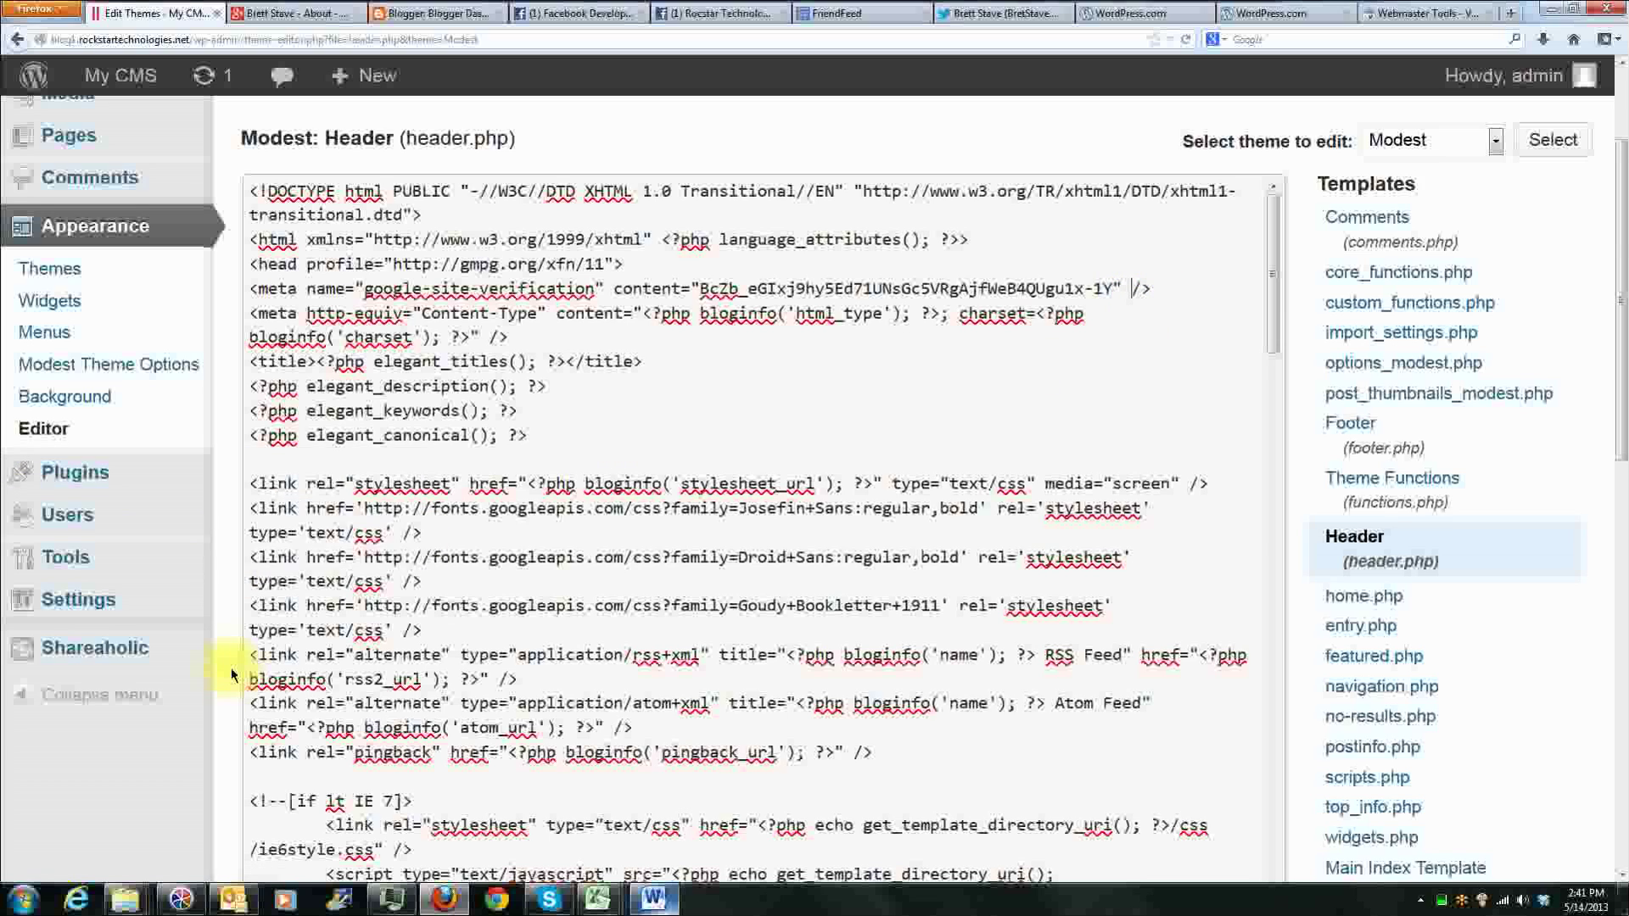
scroll(226, 667, "down", 5)
left_click(302, 567)
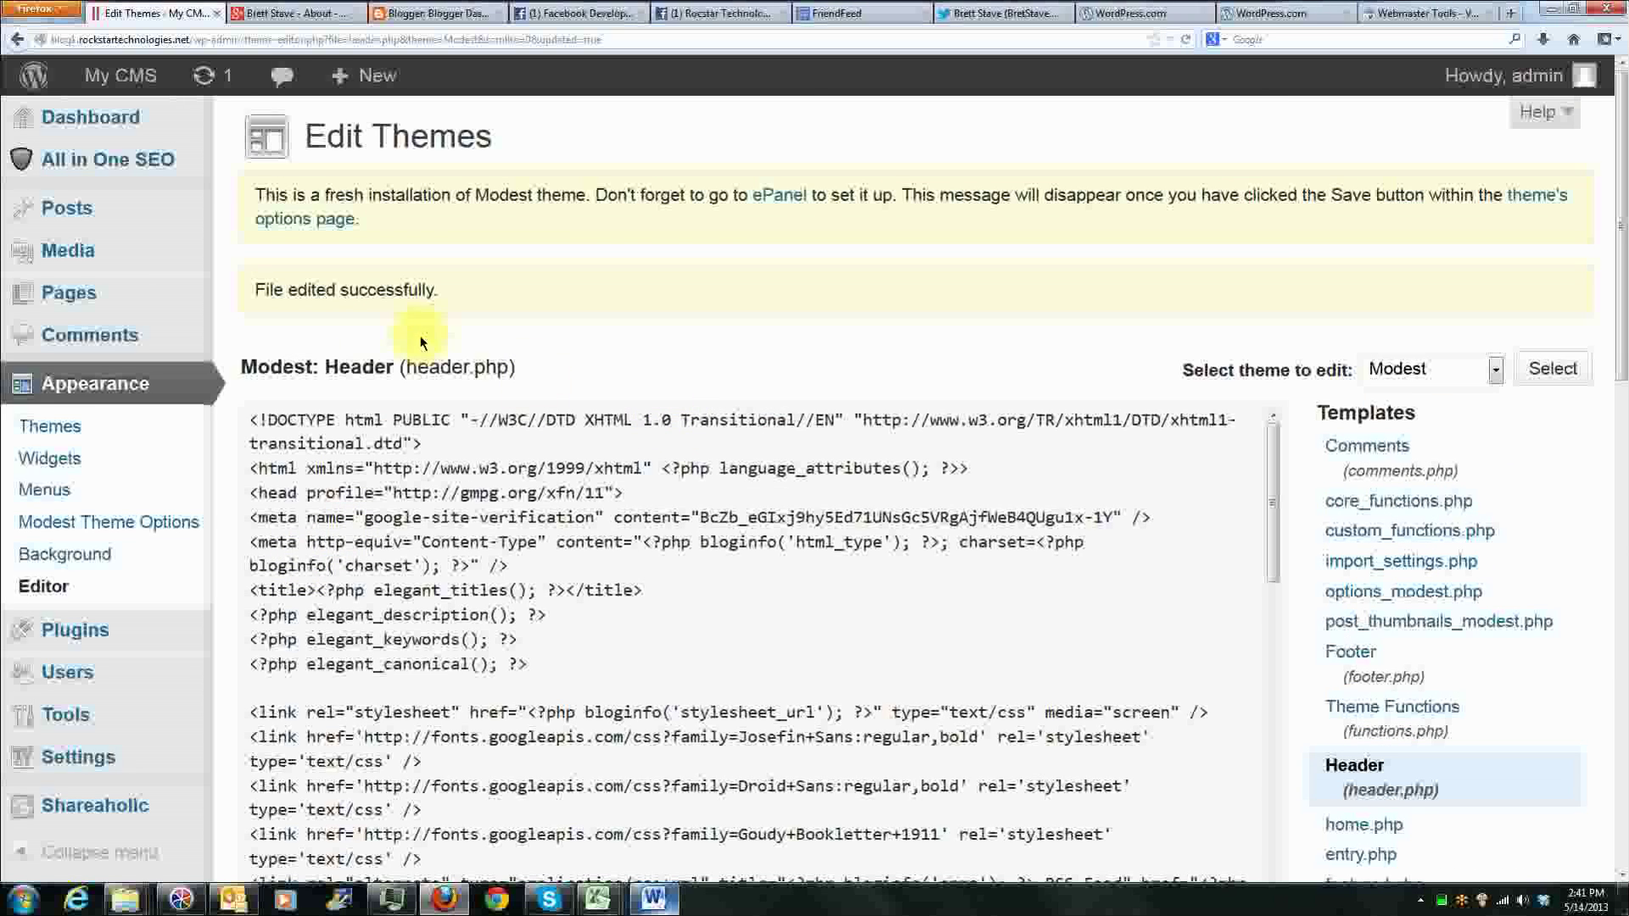
left_click_drag(254, 291, 447, 307)
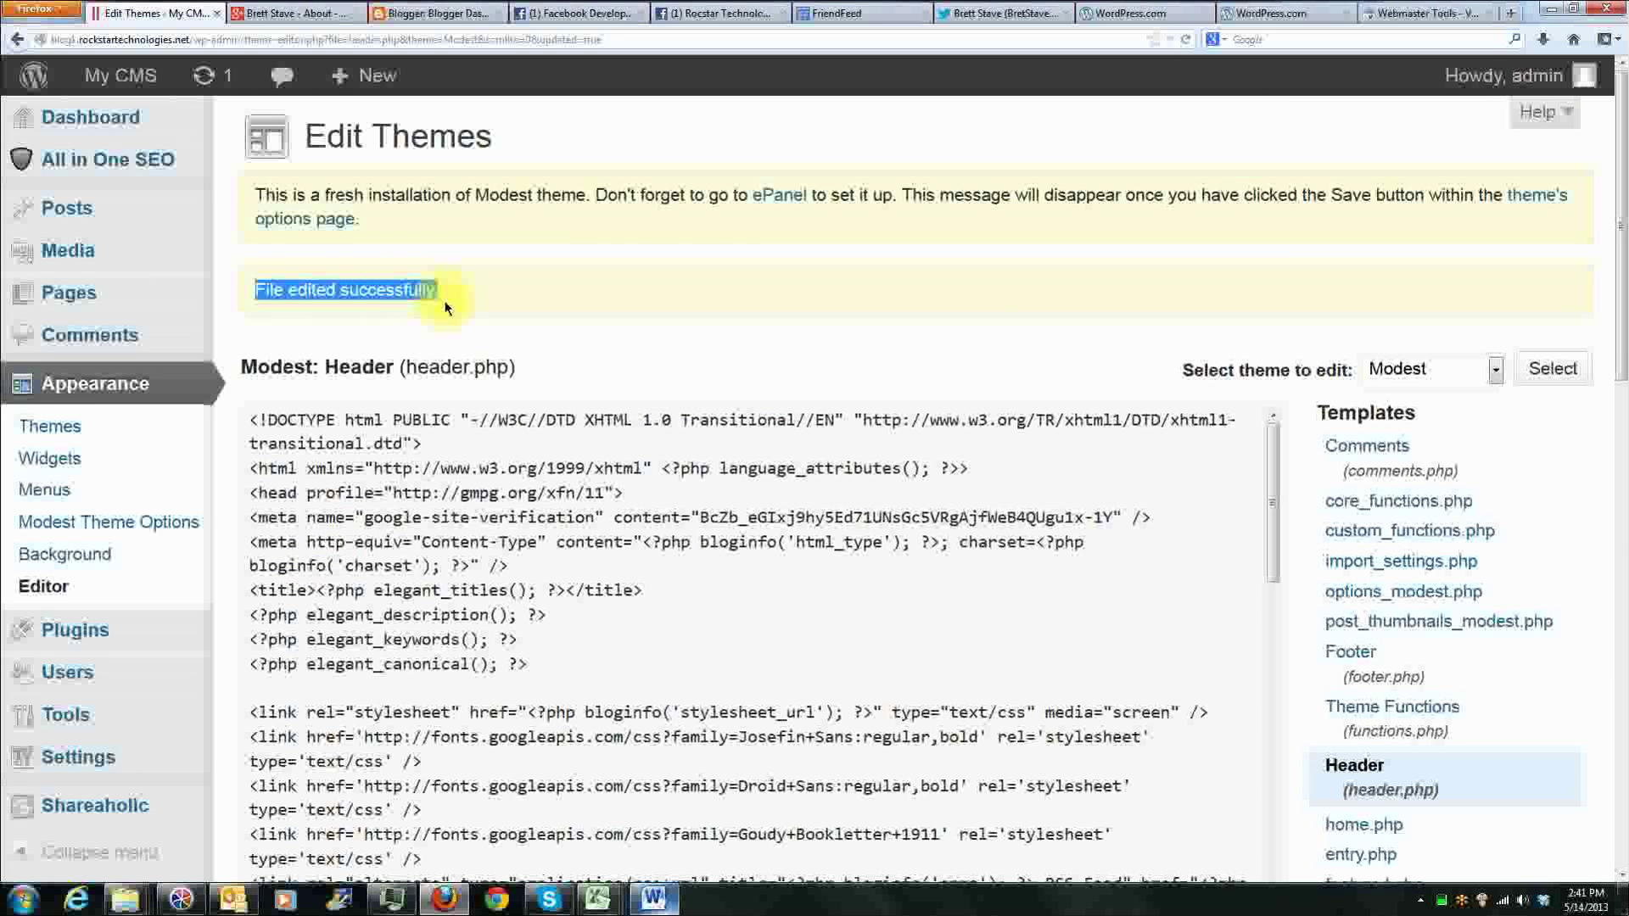
left_click(447, 307)
left_click_drag(1148, 520, 647, 494)
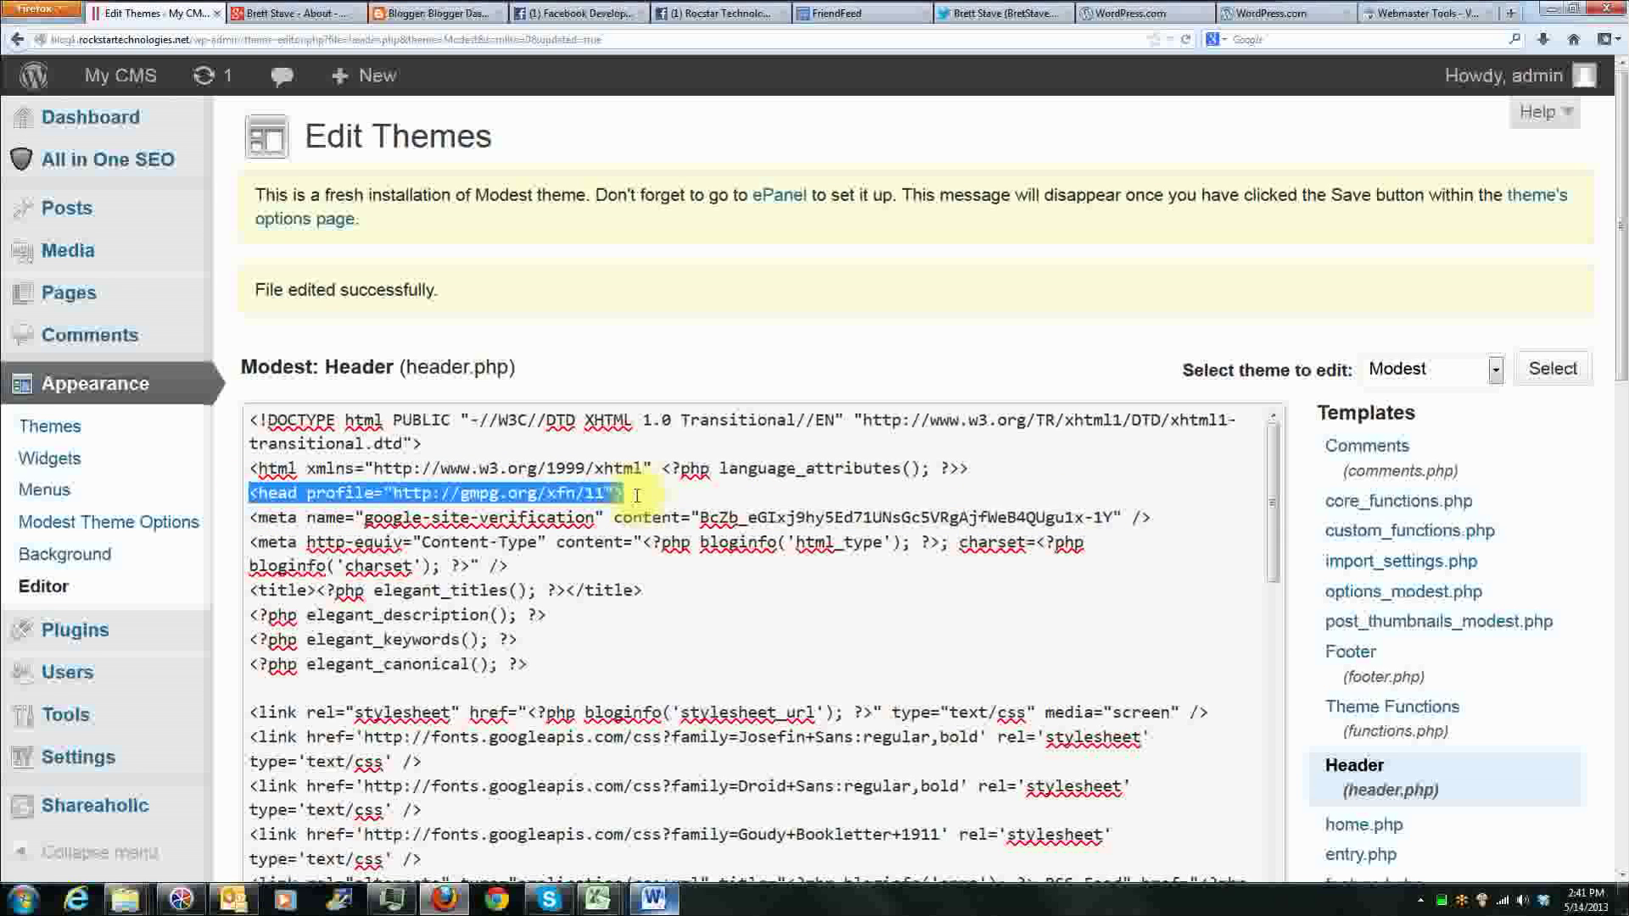
left_click(649, 494)
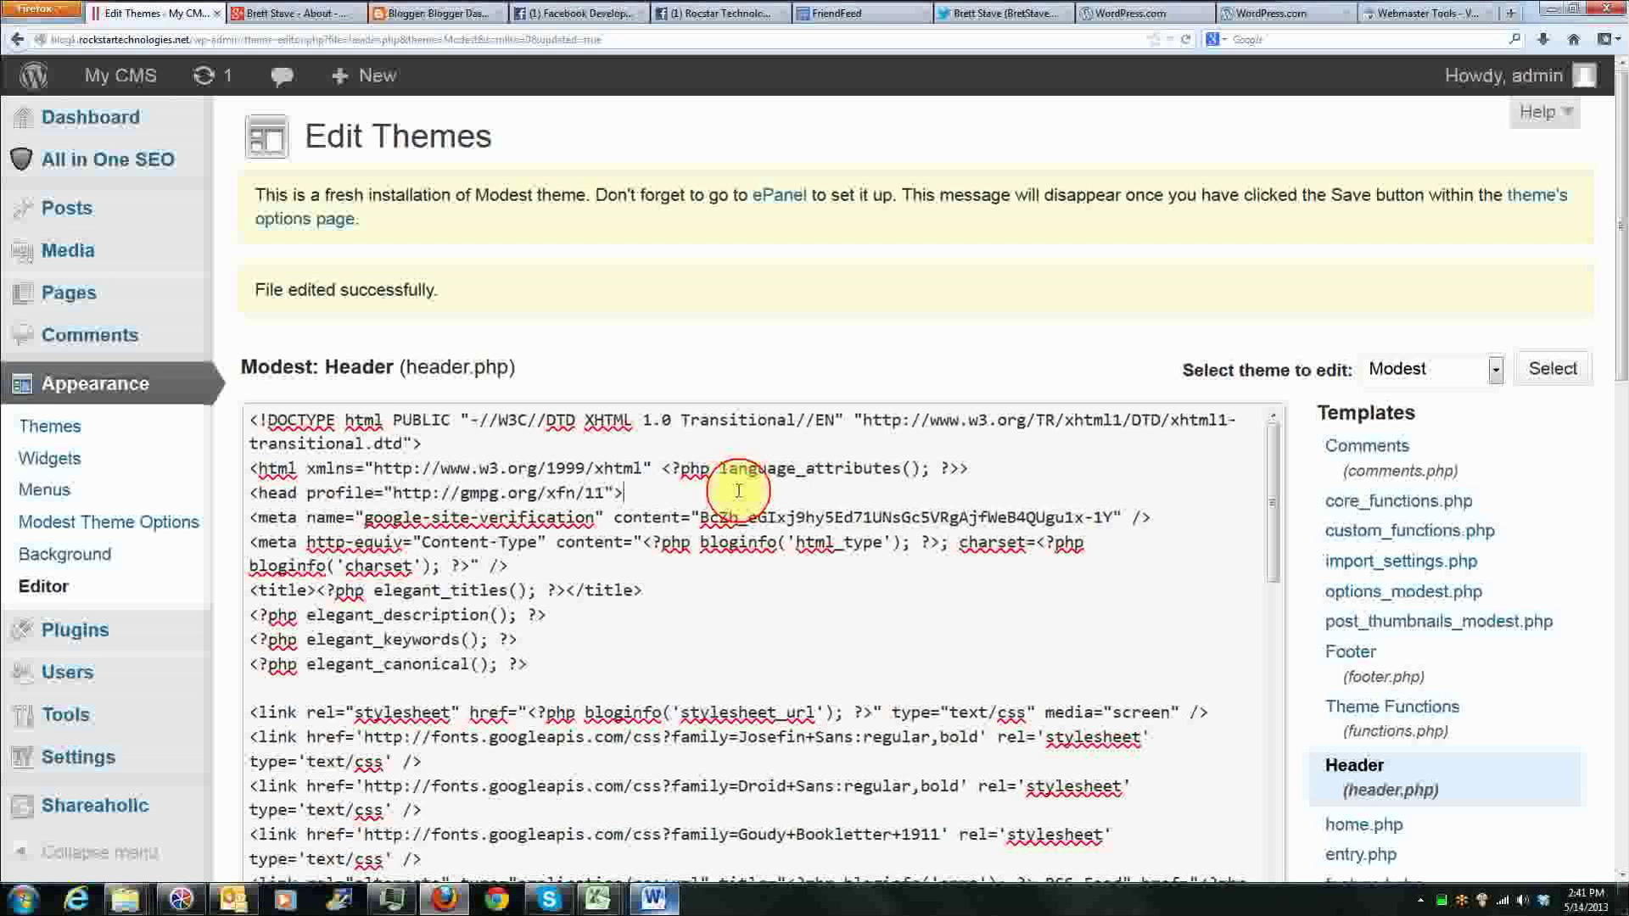
Step: Switch to Google Webmaster Tools, verify the blog's ownership with the HTML tag, and continue to its dashboard
left_click(1413, 12)
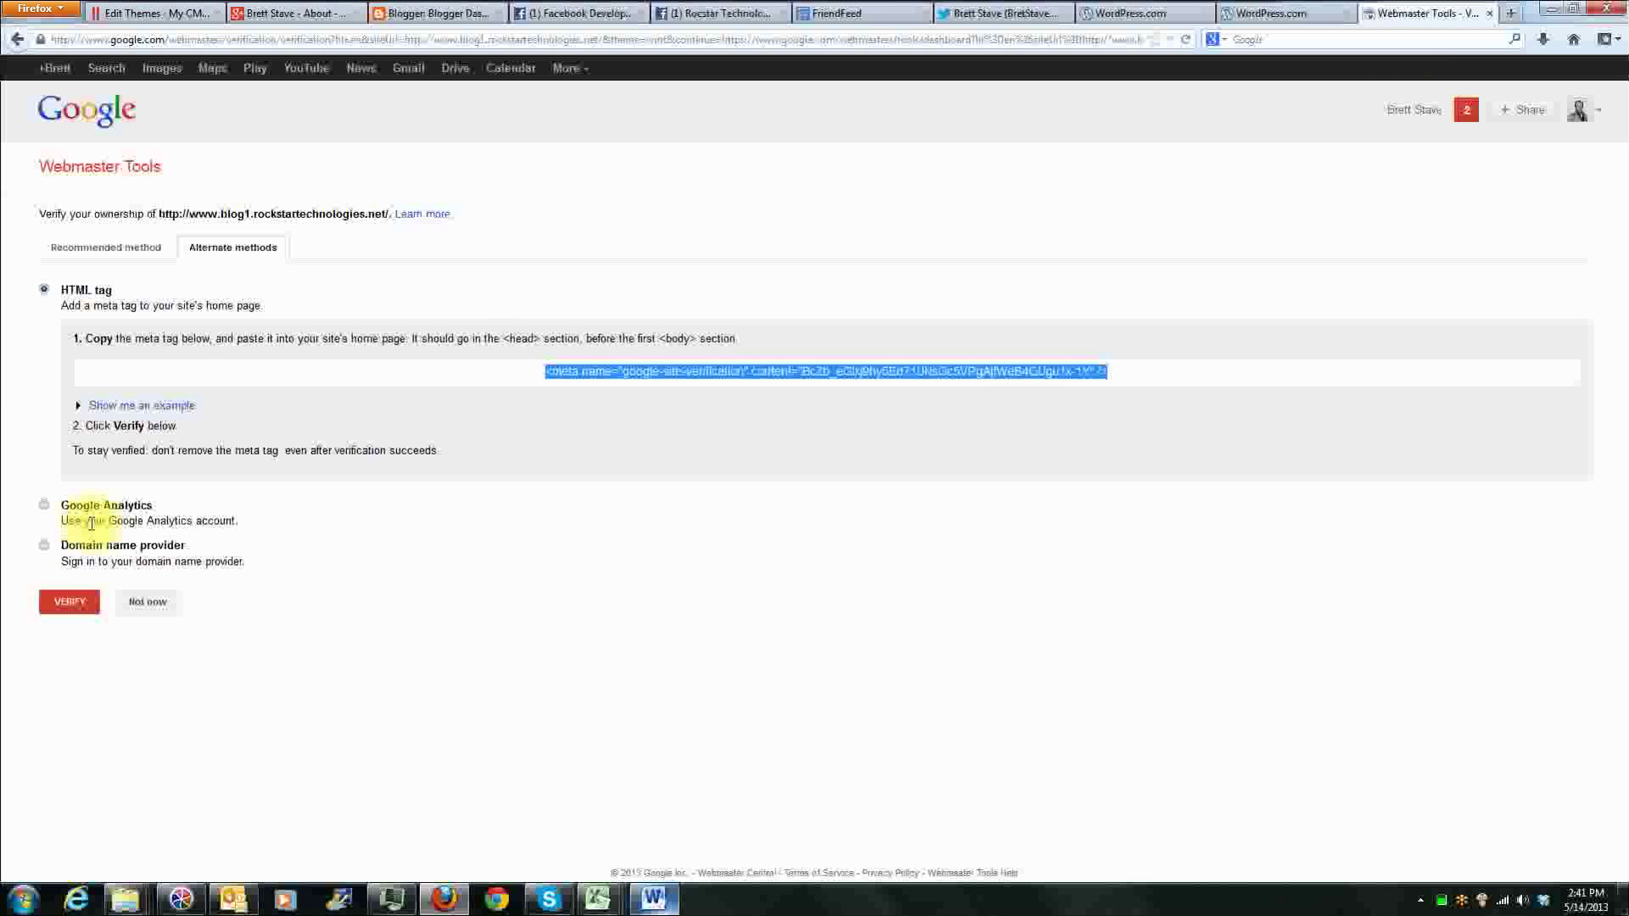
left_click(73, 602)
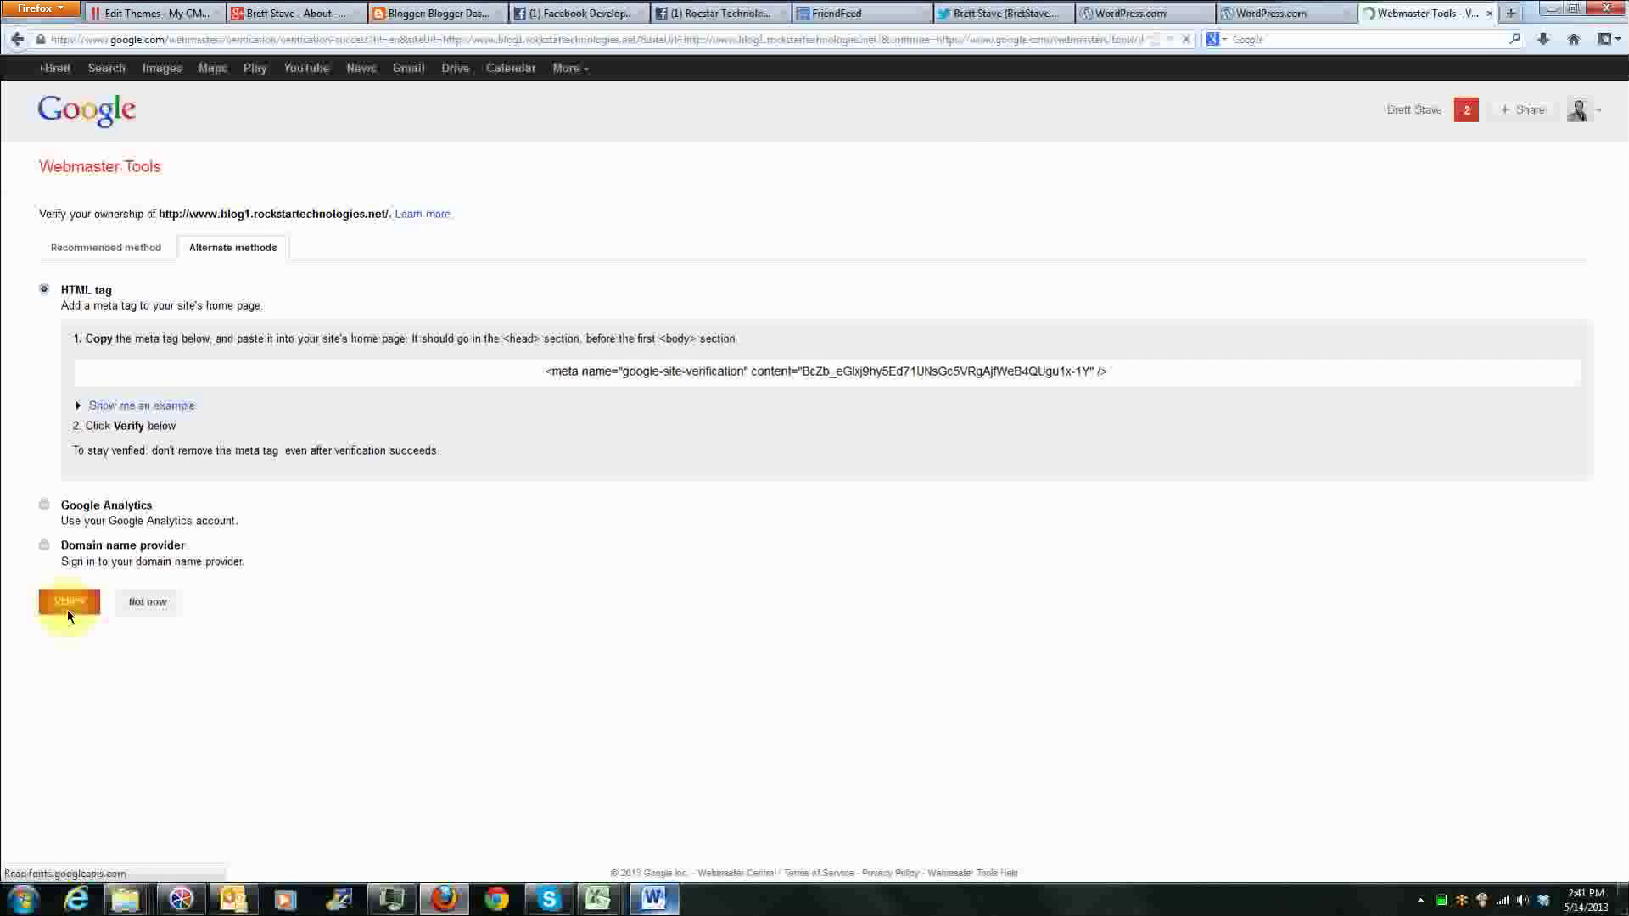
left_click_drag(81, 213, 654, 218)
left_click(656, 221)
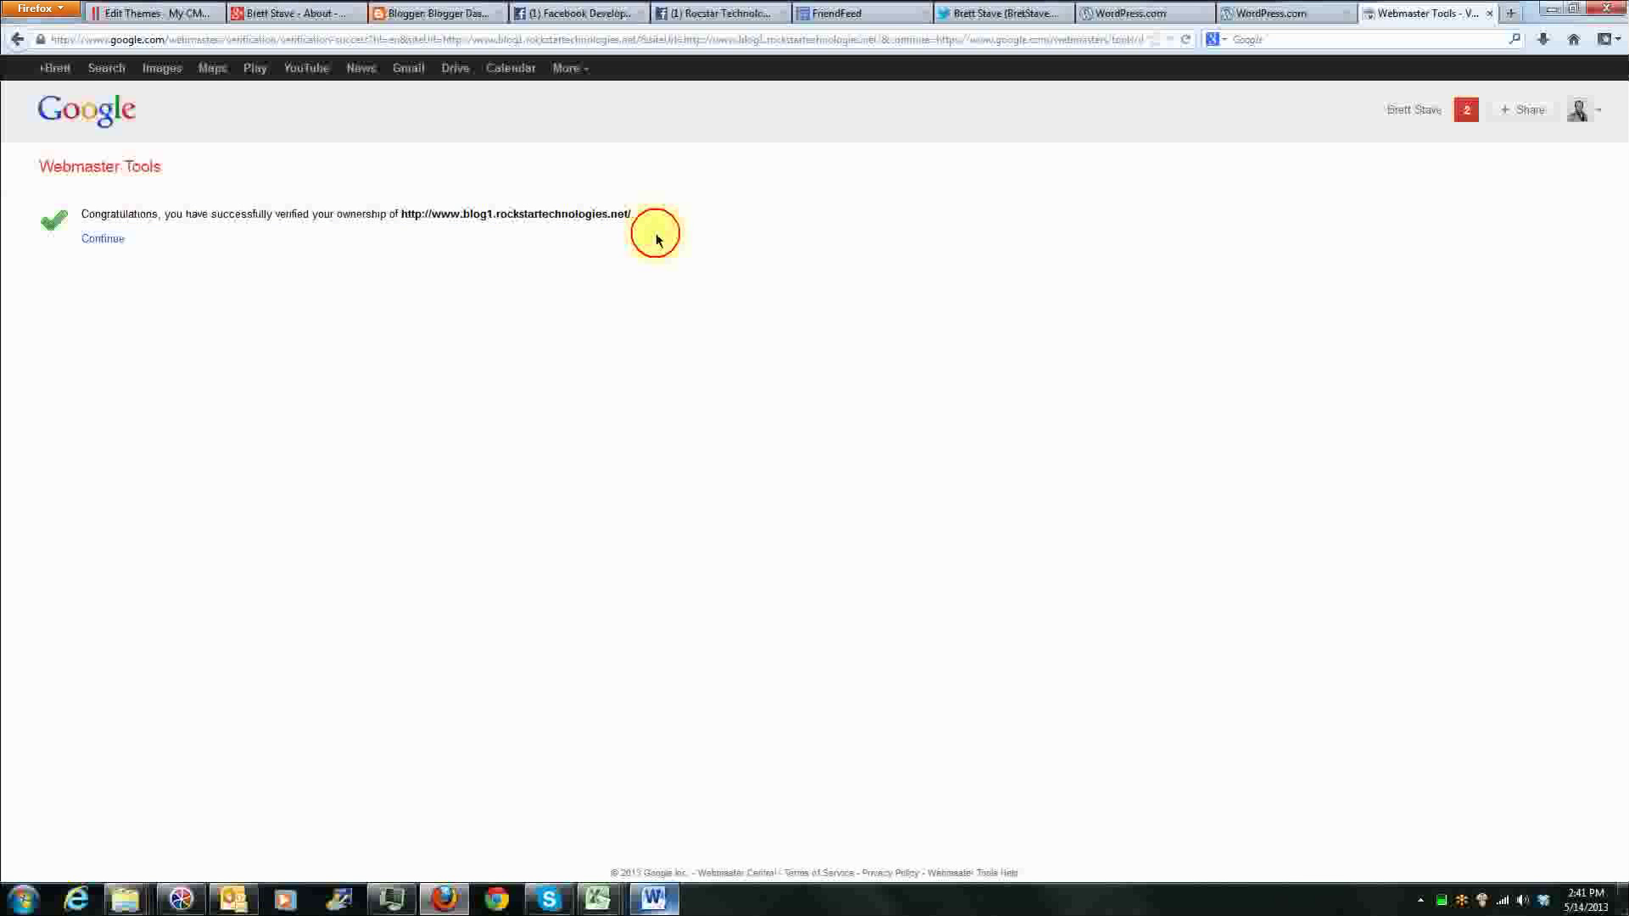
left_click(103, 238)
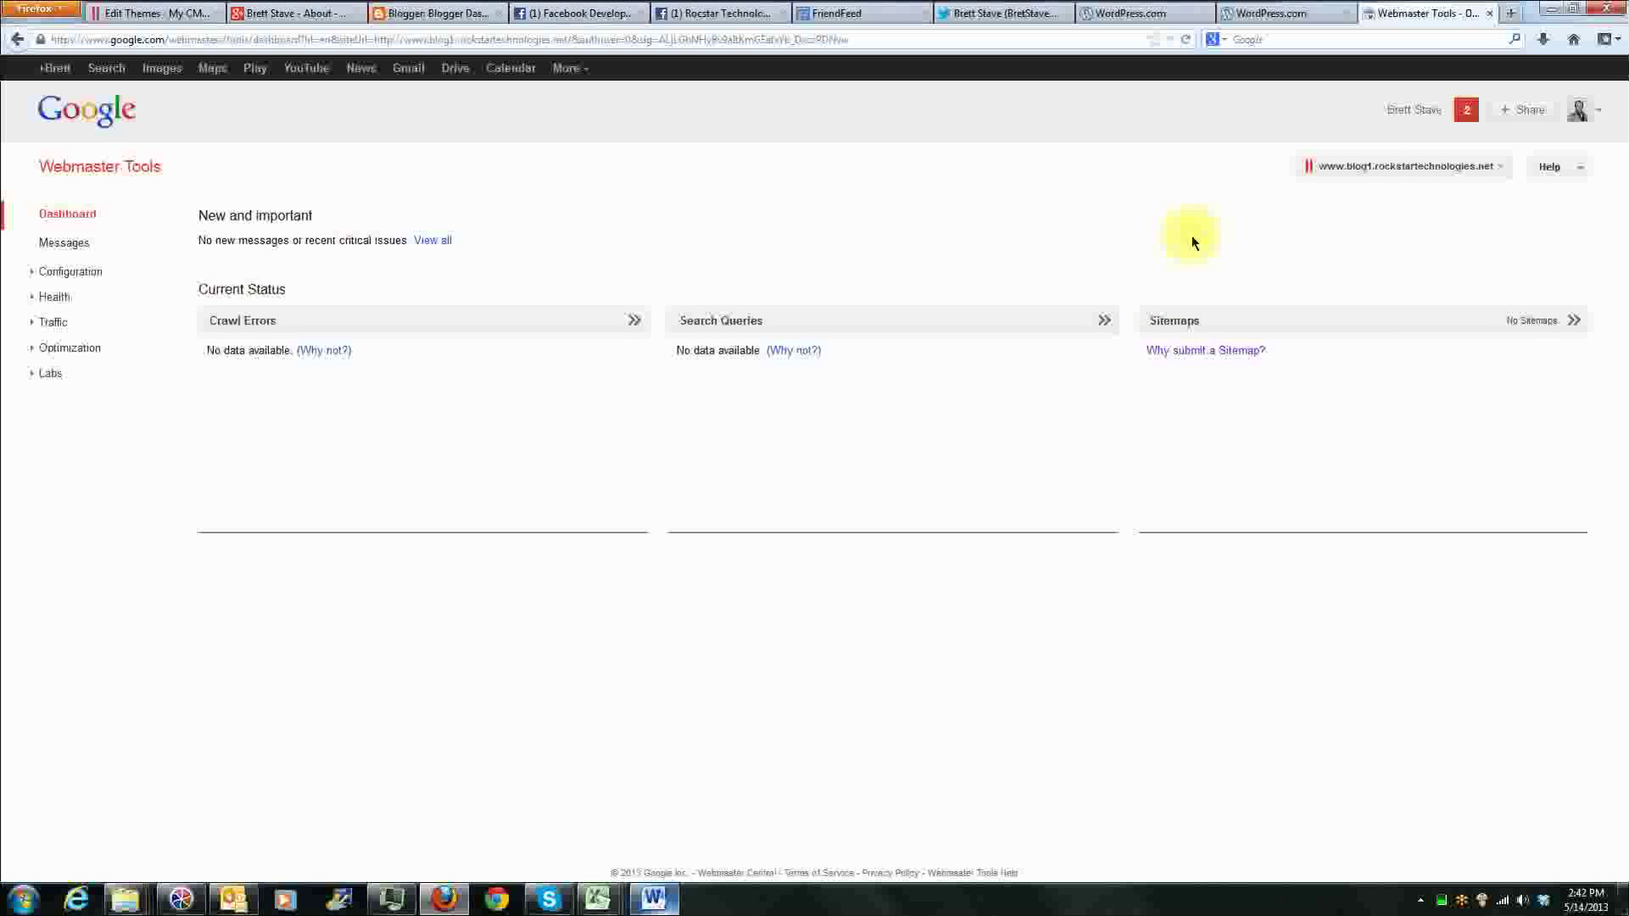
Step: Open bing.com in a new browser tab, search for "bing webmasters" and open the Bing Webmaster Tools page
left_click(1511, 12)
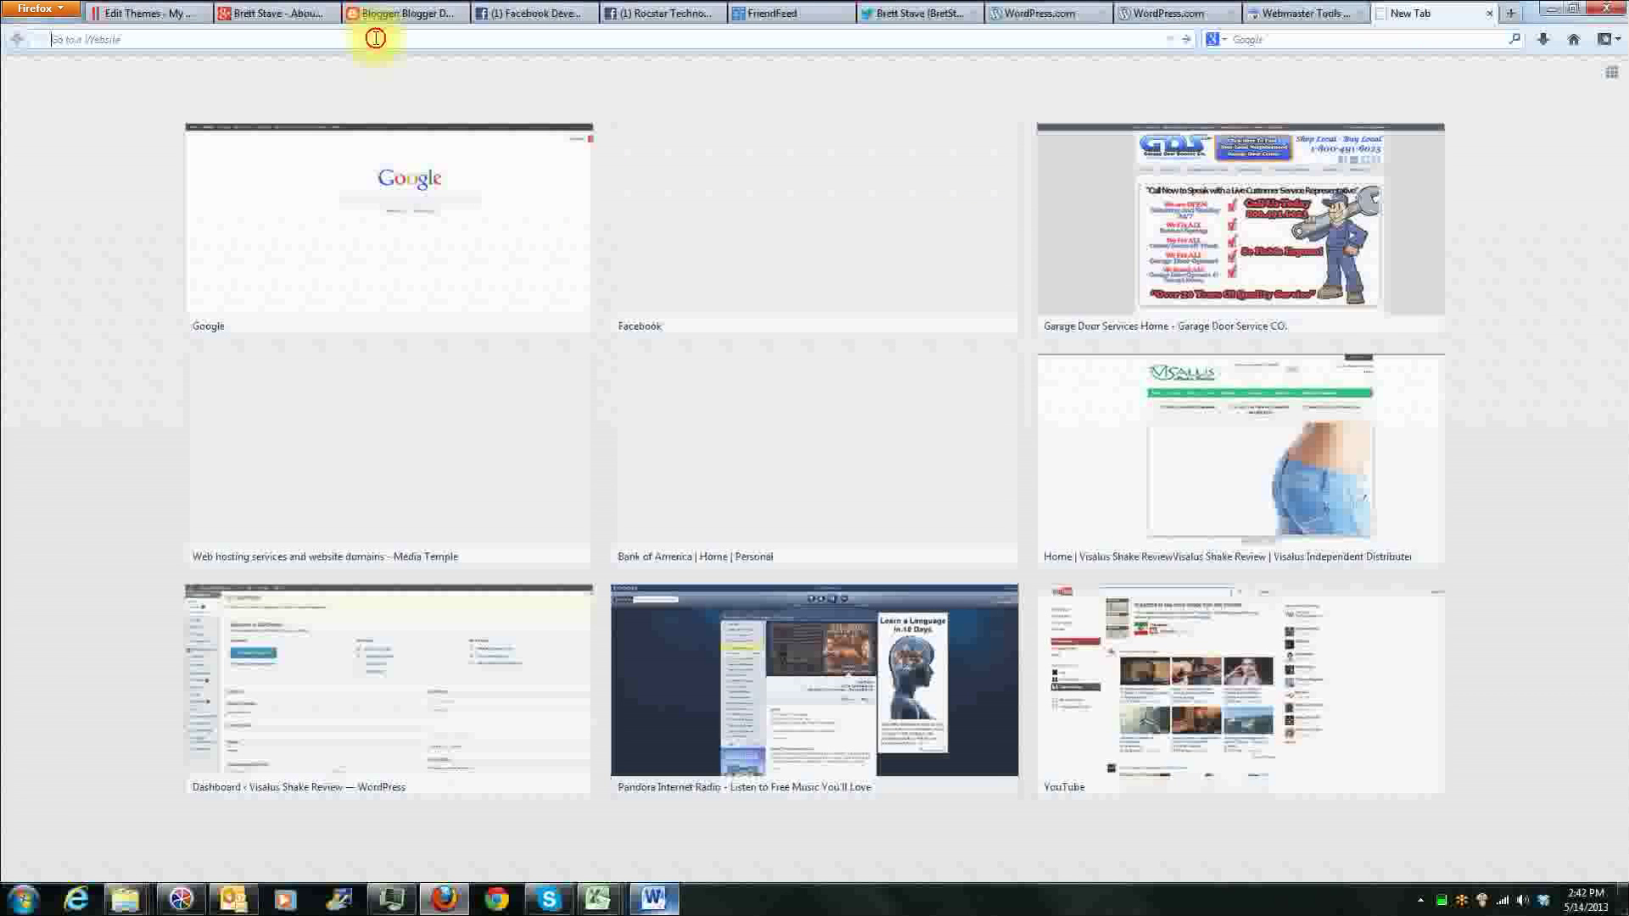
type("bing.com")
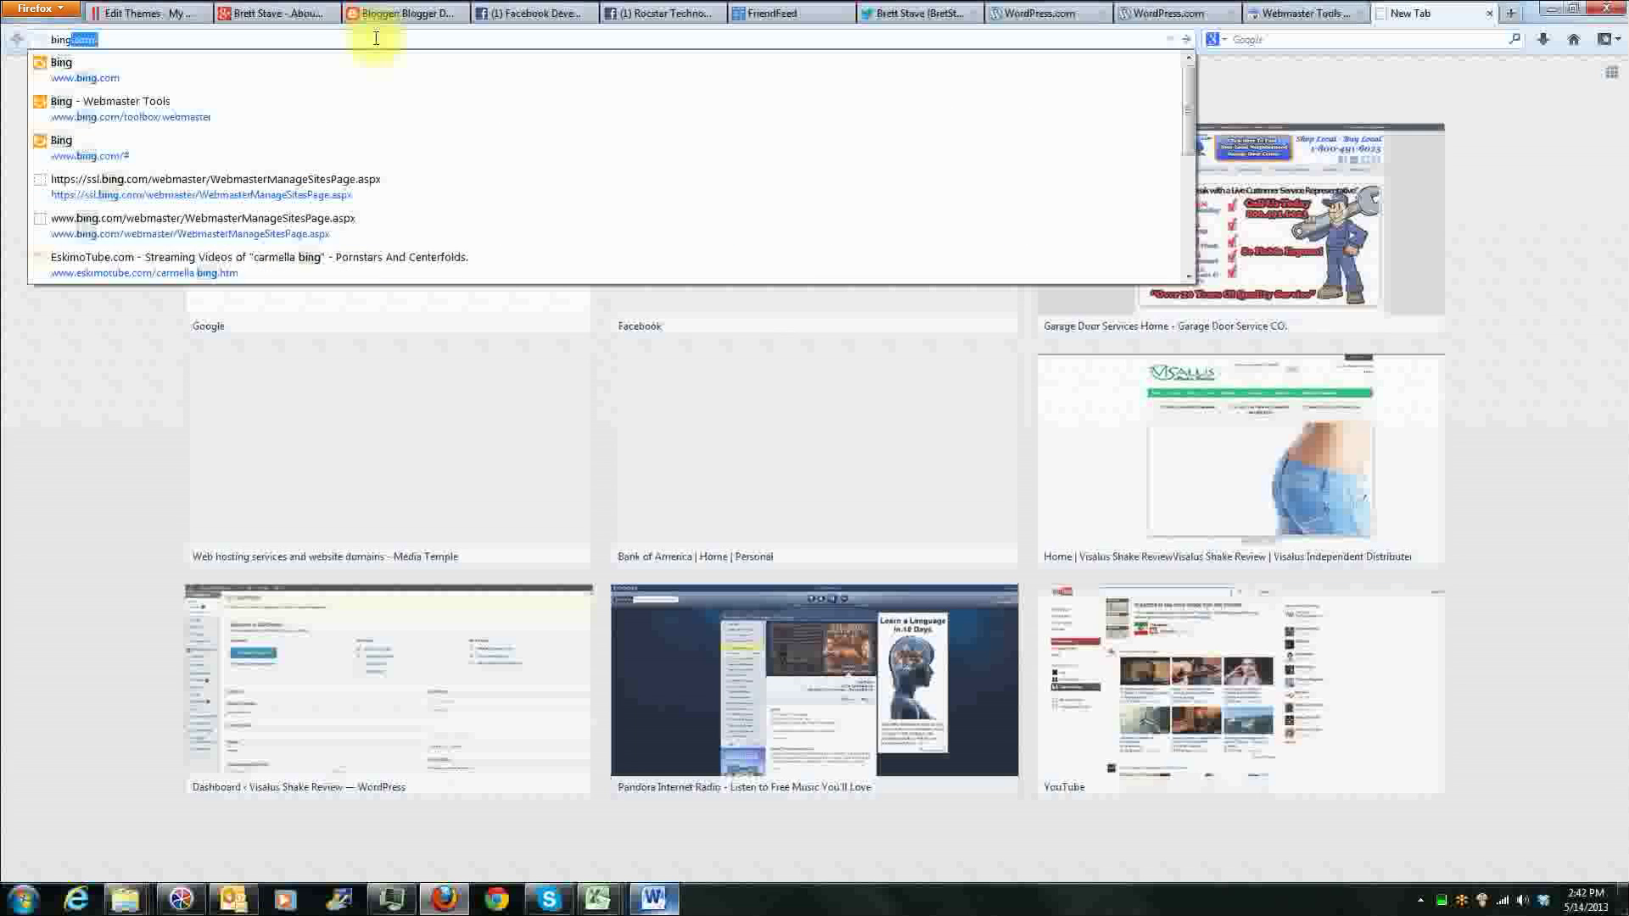
key("Return")
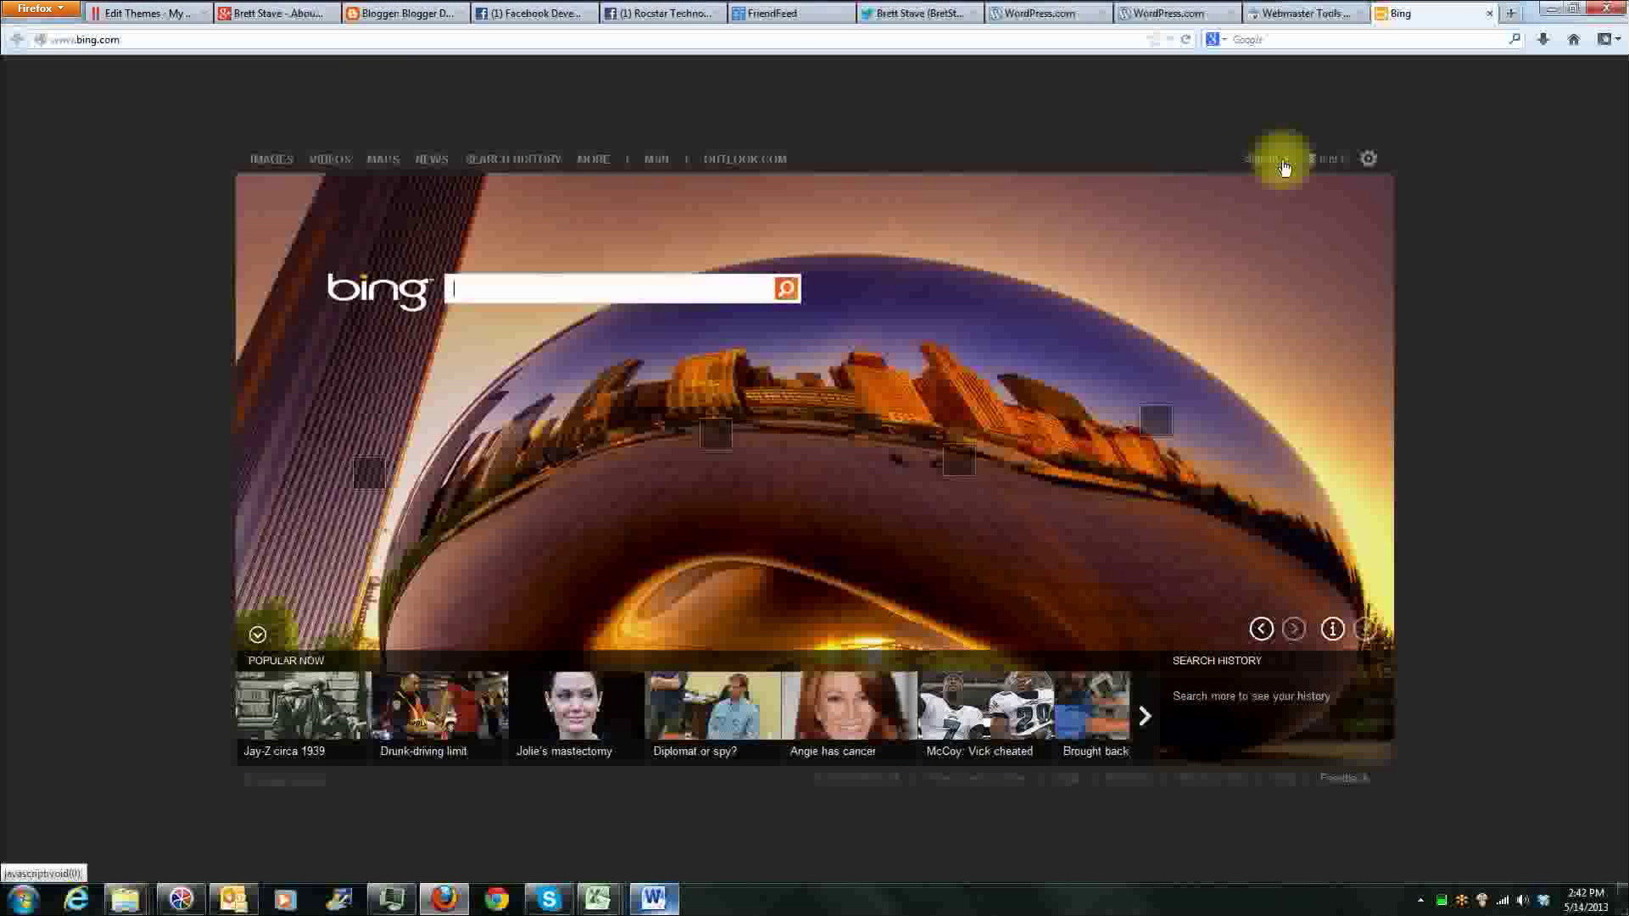
left_click(527, 297)
type("bing")
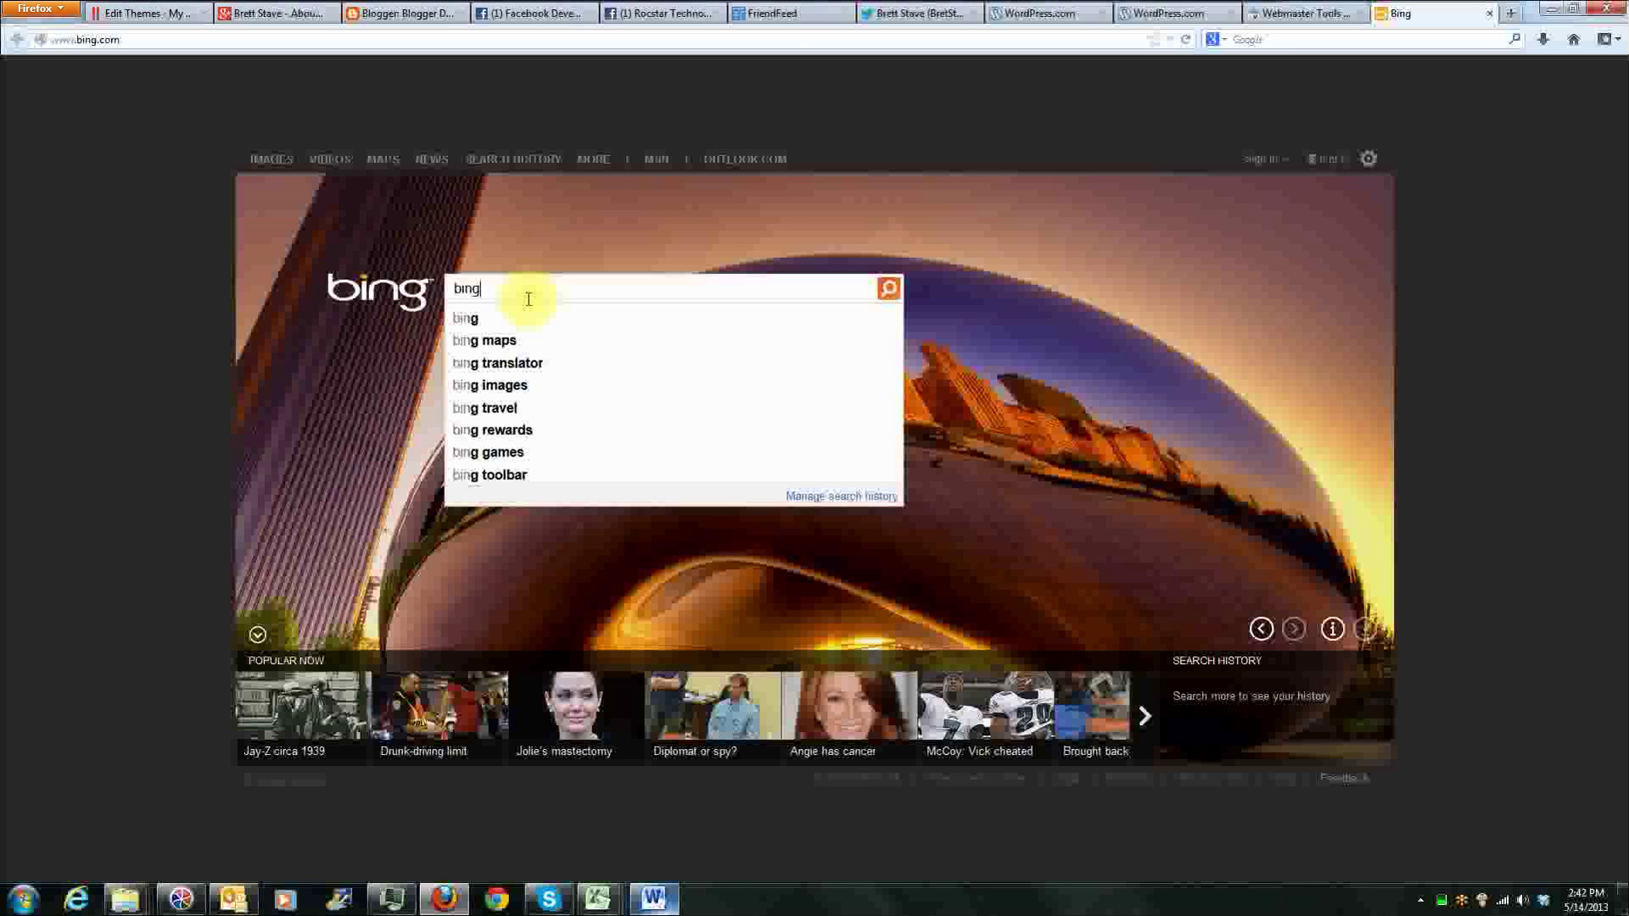
type(" webmasters")
key("Return")
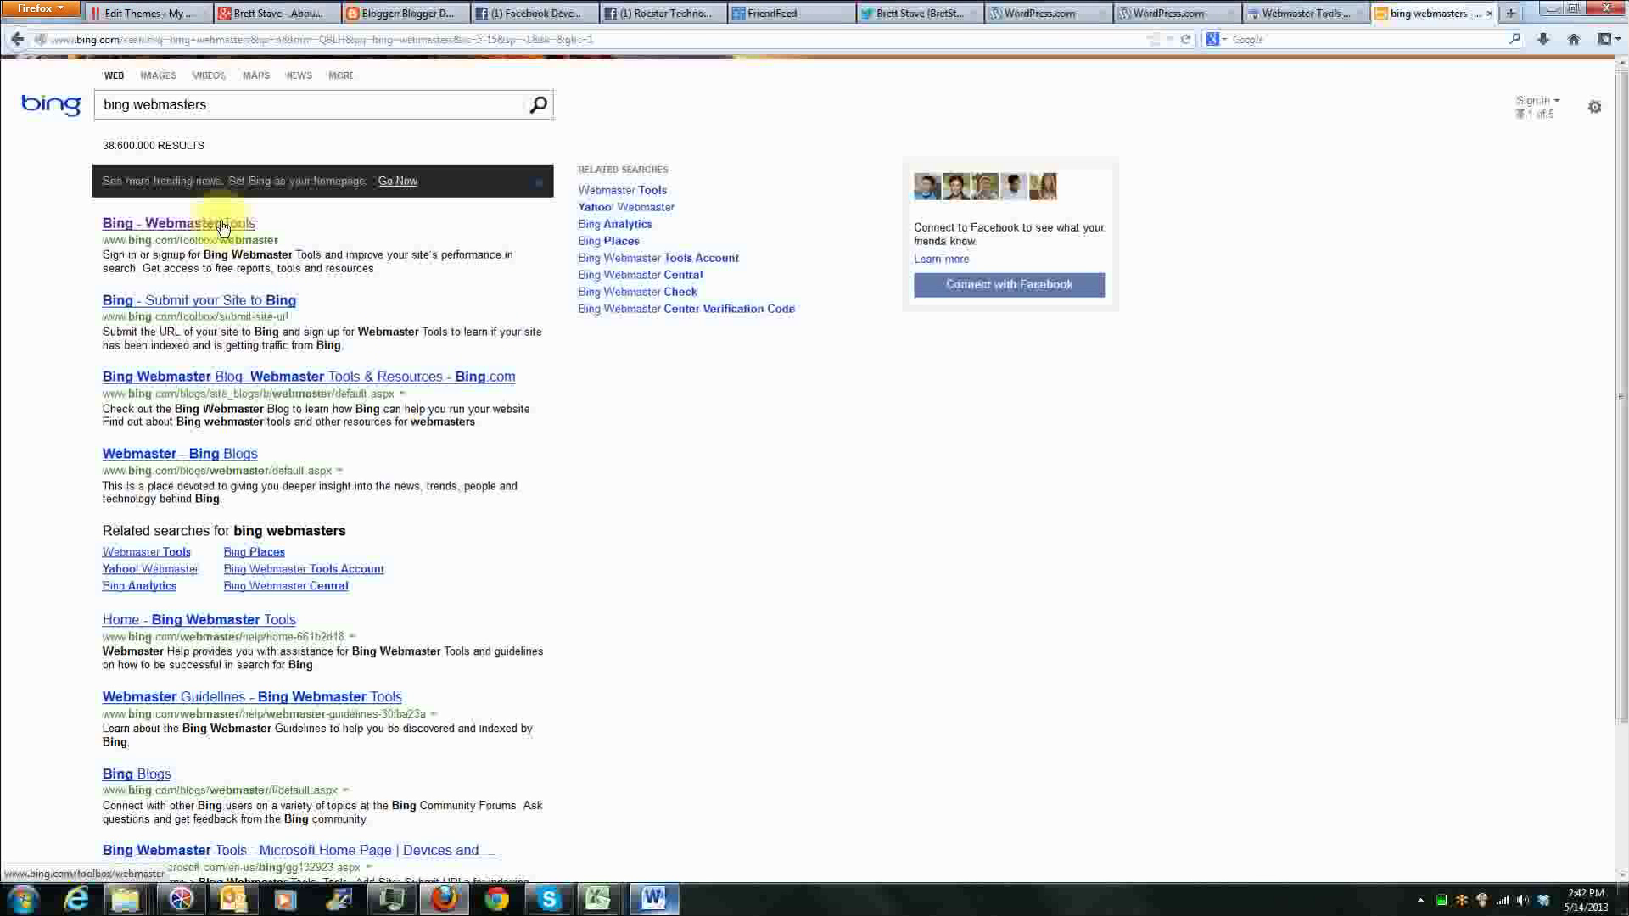
left_click(219, 225)
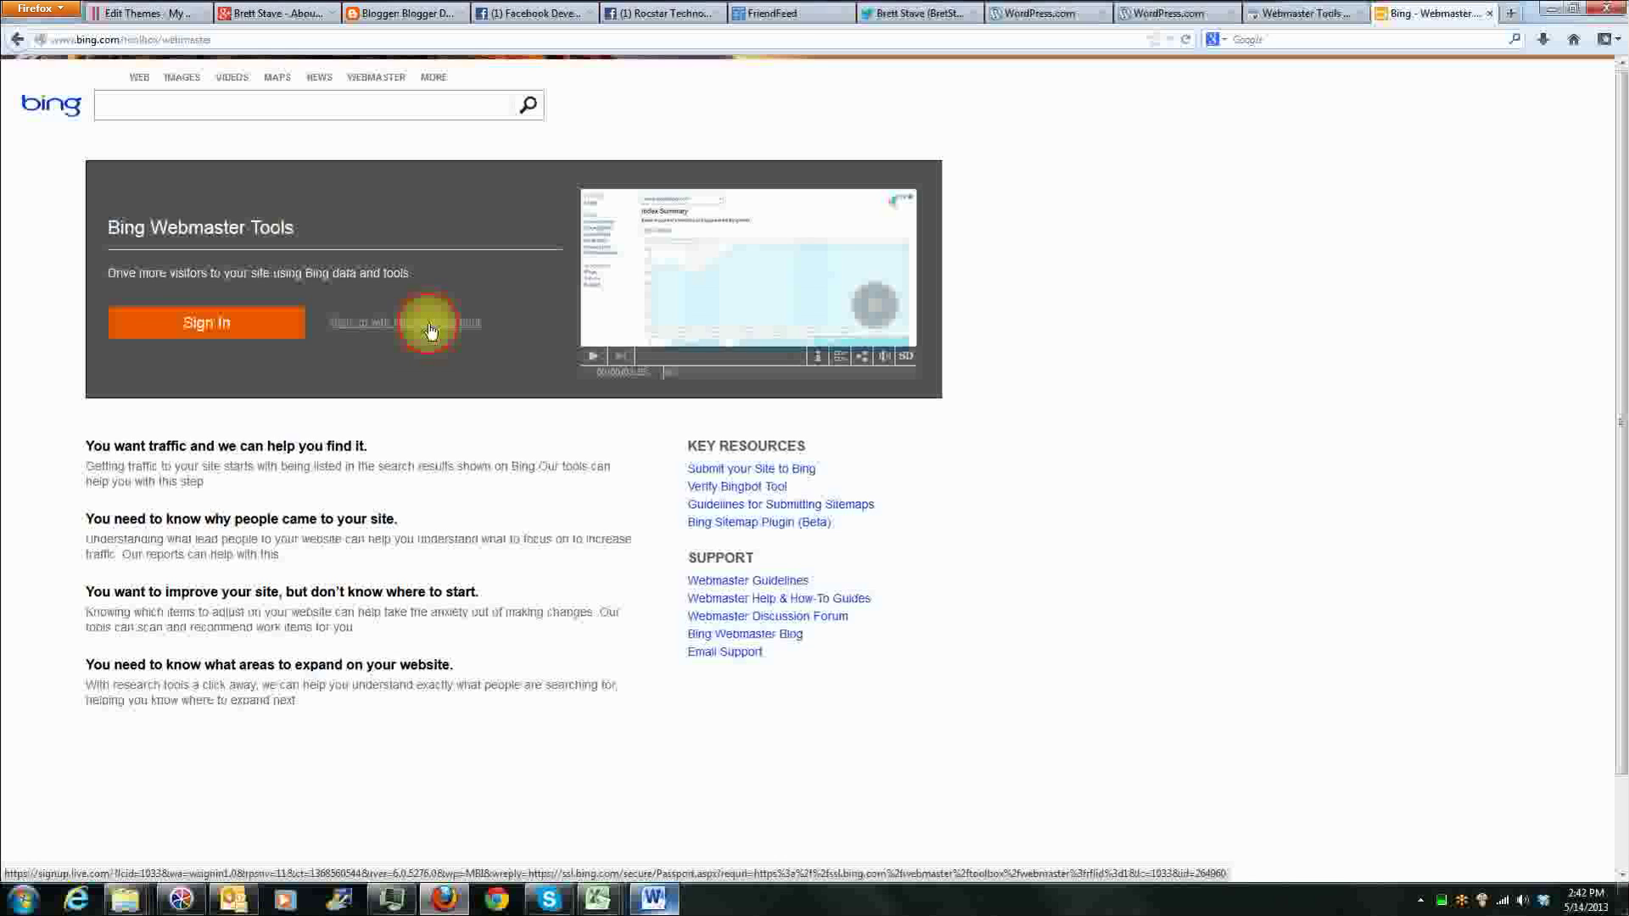
Step: Start signing up for Bing Webmaster Tools with a Microsoft account and enter the account holder's first and last name
left_click(431, 331)
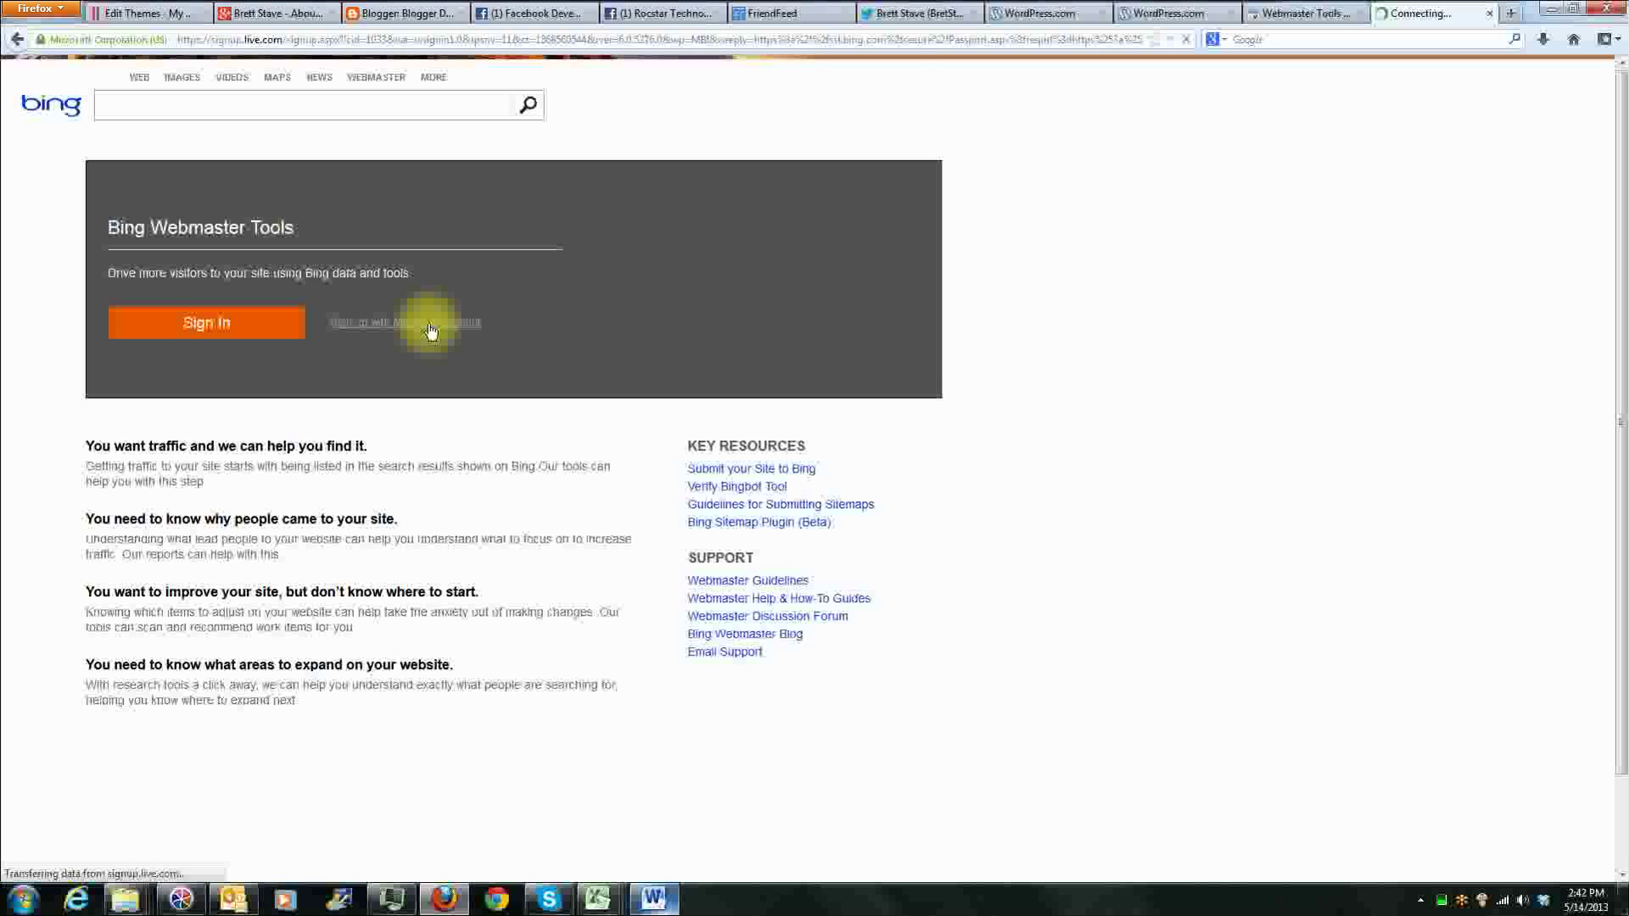
left_click(157, 202)
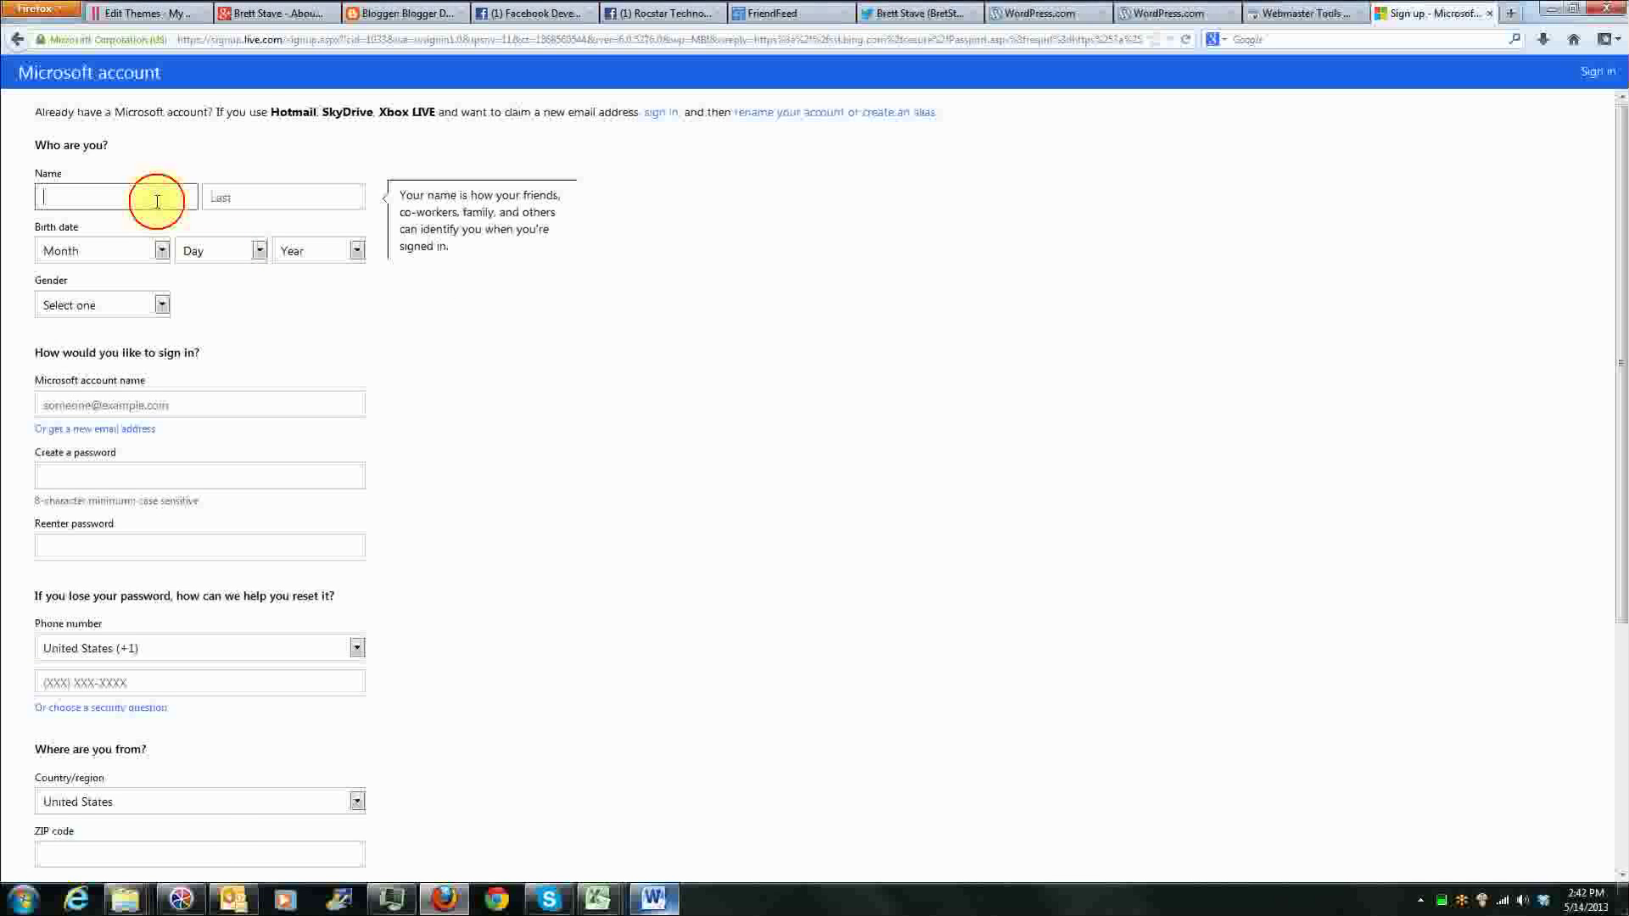
key("Tab")
key("Tab")
Step: Fill in the account holder's birth date and set the gender to Male
left_click(144, 247)
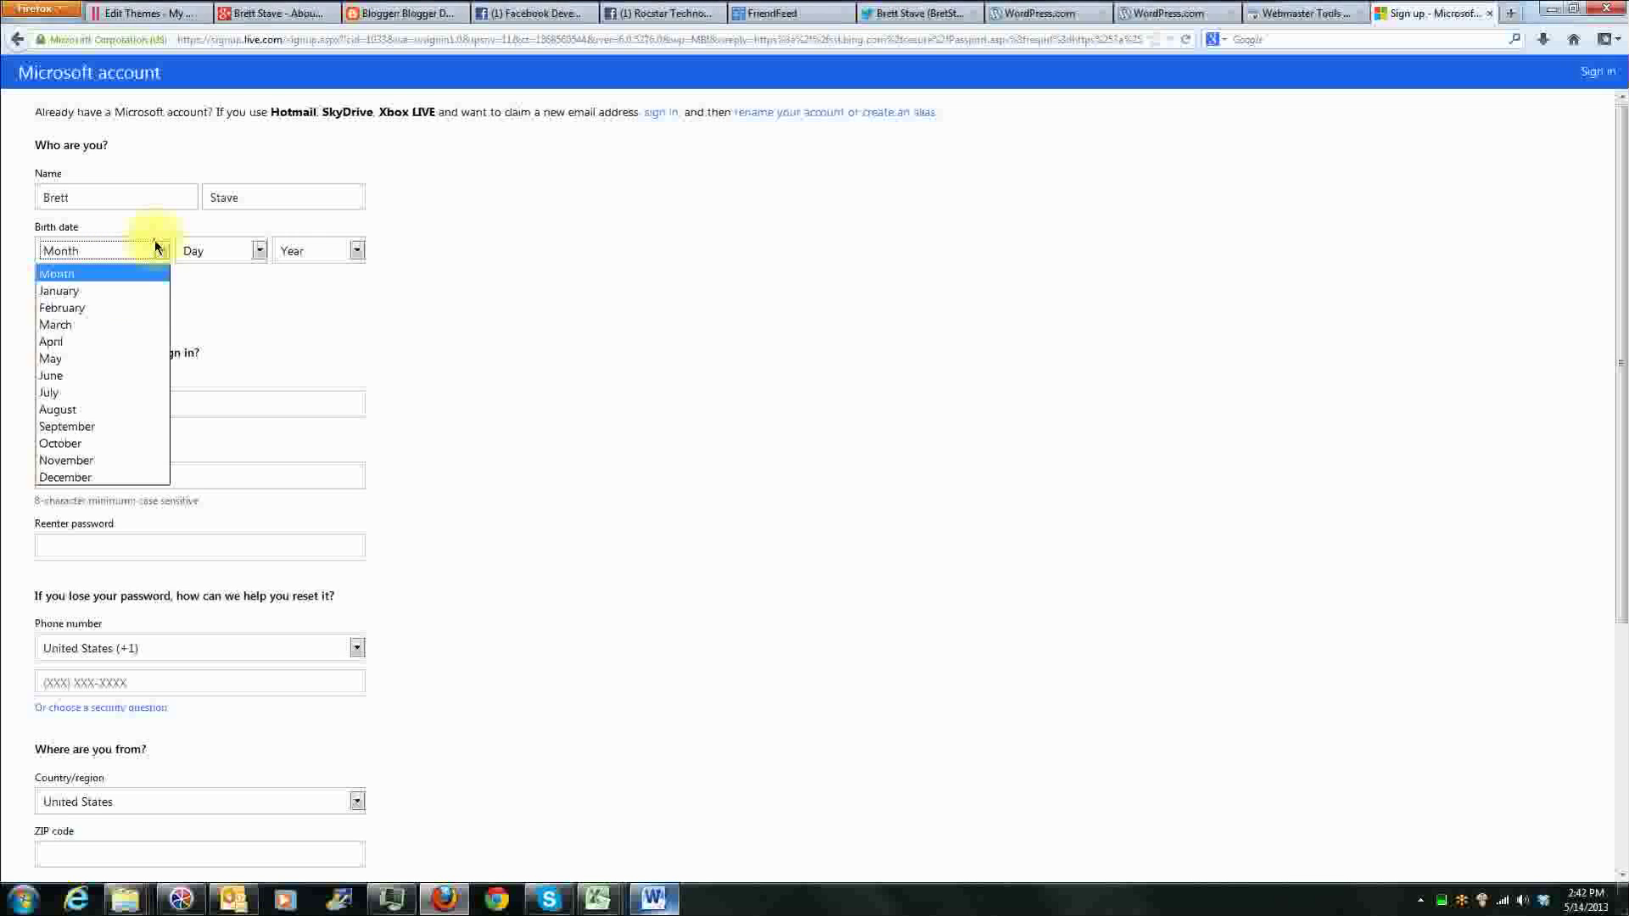
left_click(132, 307)
left_click(251, 251)
scroll(219, 547, "down", 4)
left_click(209, 536)
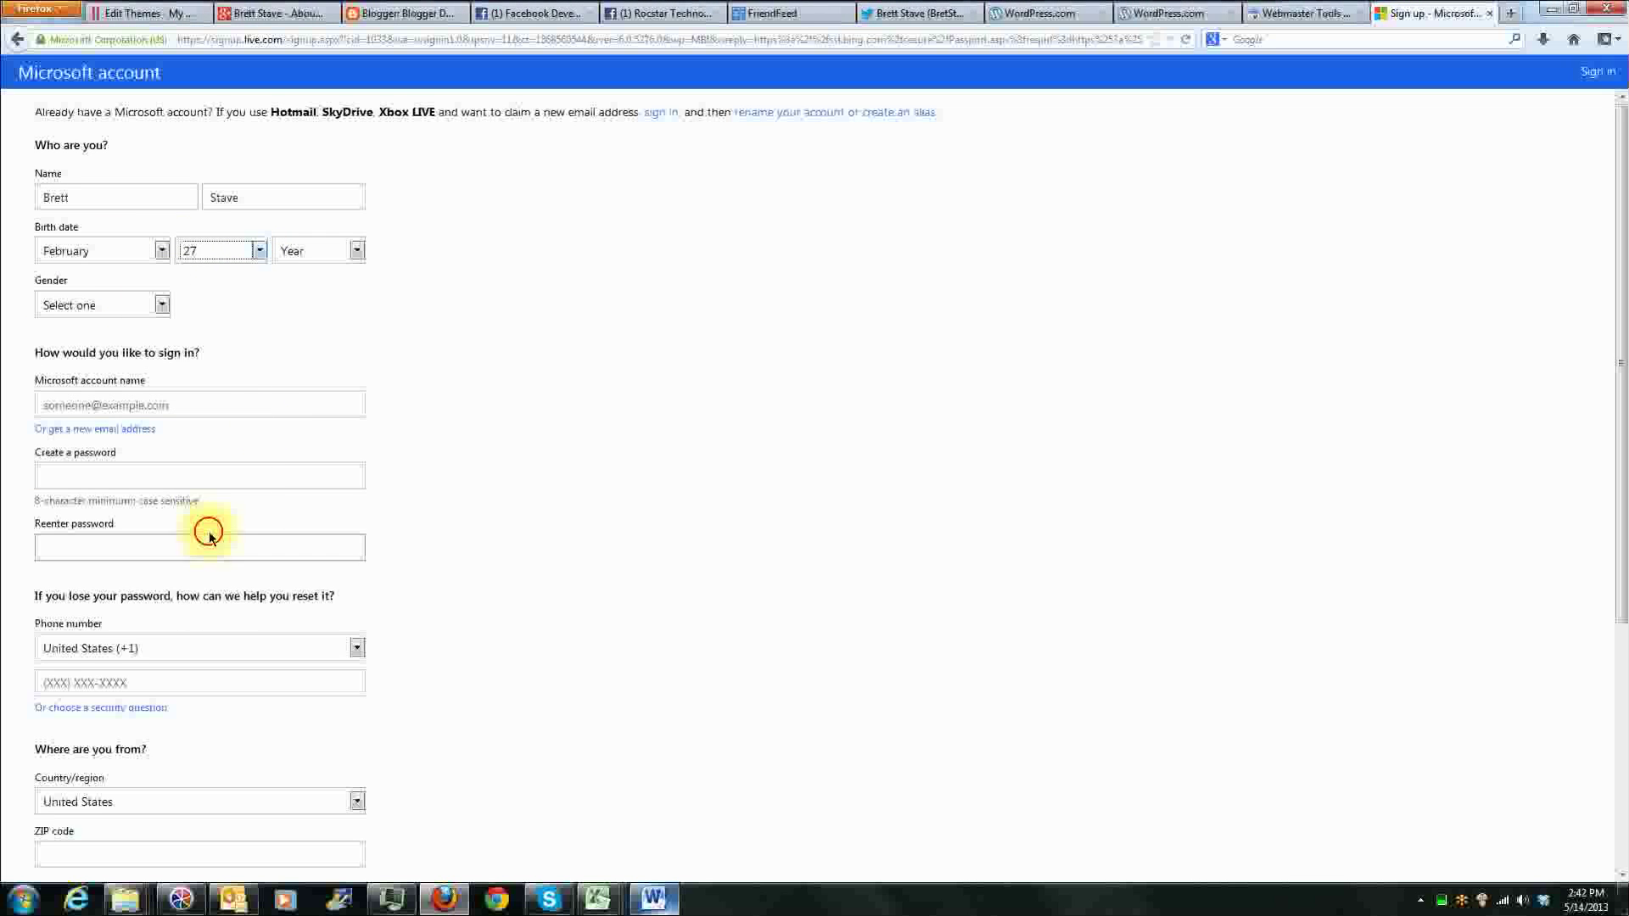
left_click(342, 247)
scroll(321, 509, "down", 7)
scroll(321, 517, "down", 1)
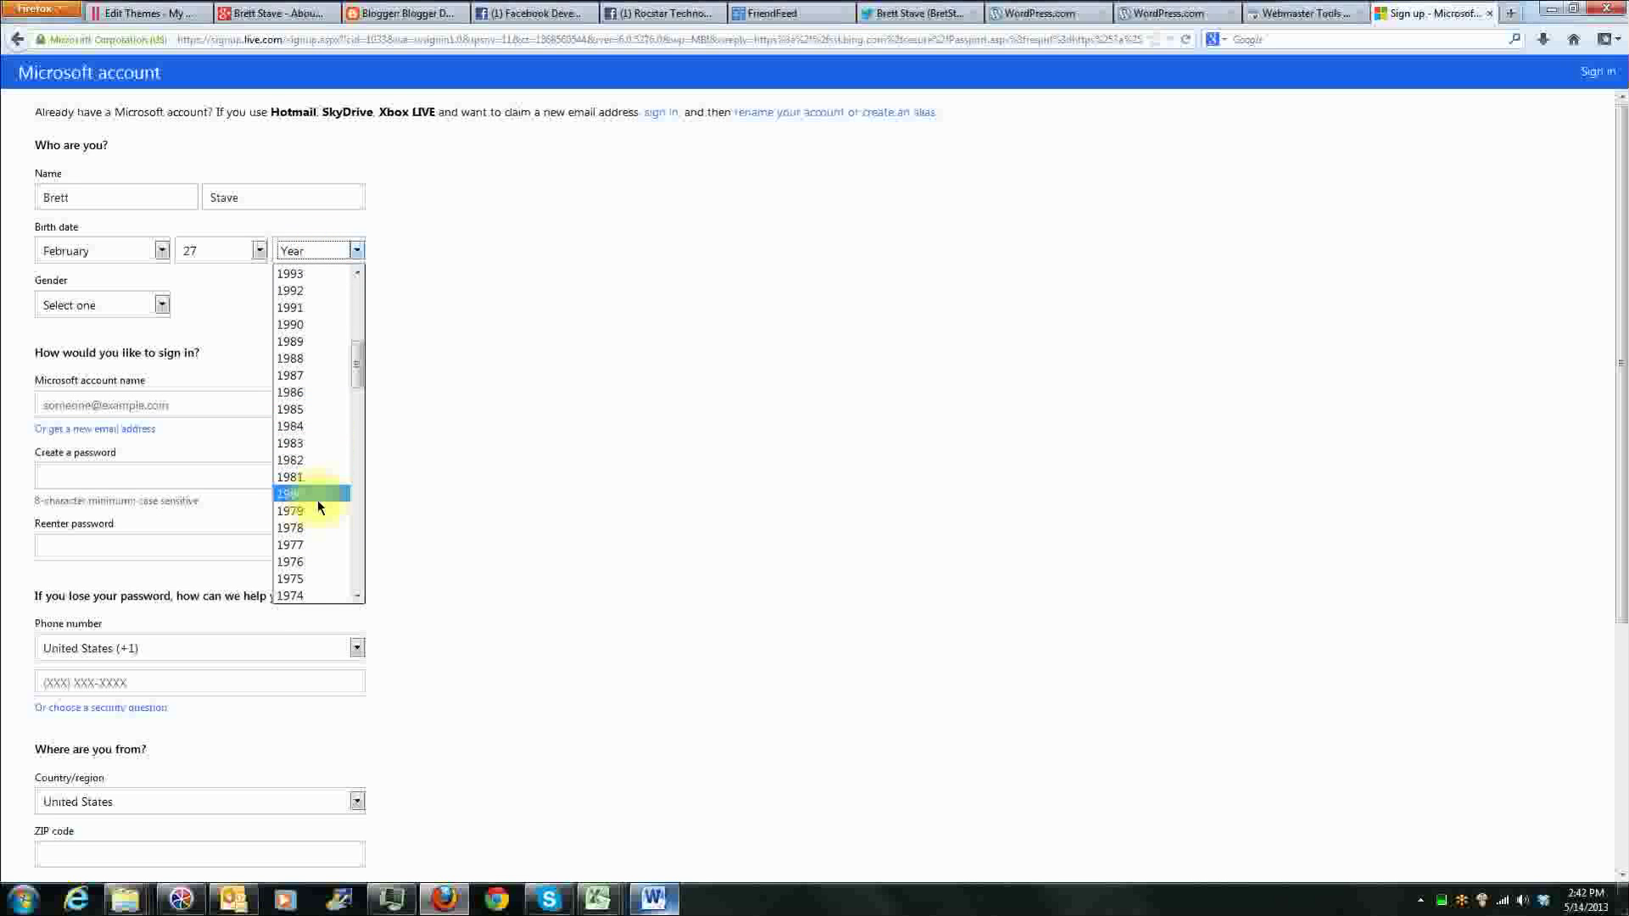
left_click(303, 411)
left_click(109, 306)
left_click(119, 344)
Step: Enter the Google+ e-mail address from the Word login document as the Microsoft account name, and fill in both password fields
left_click(259, 401)
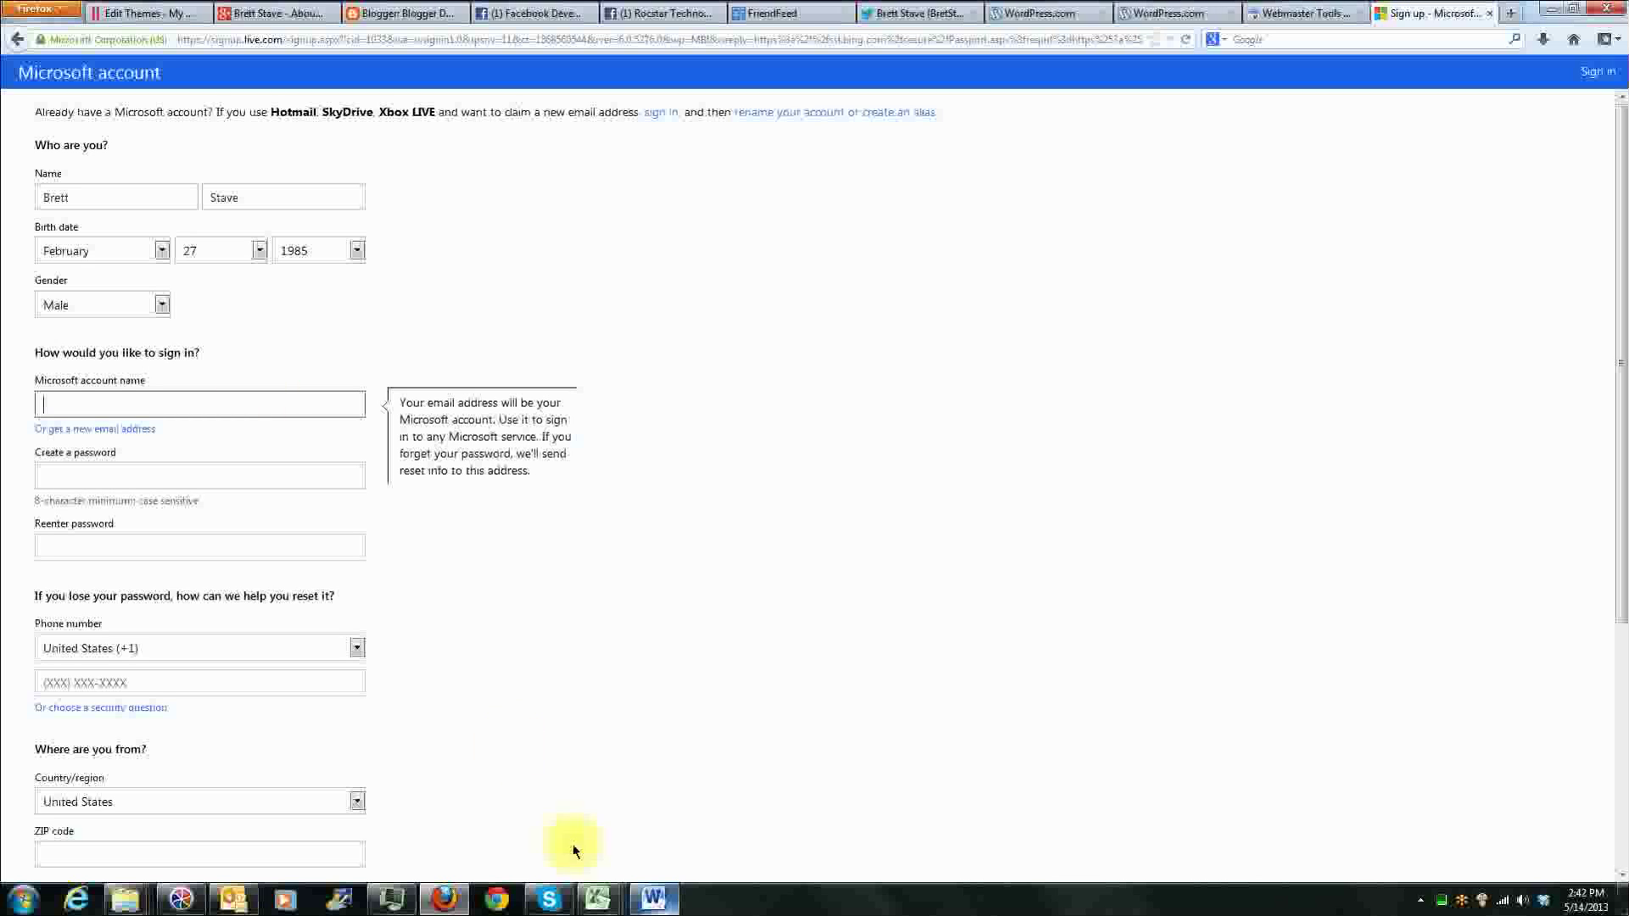
left_click(652, 895)
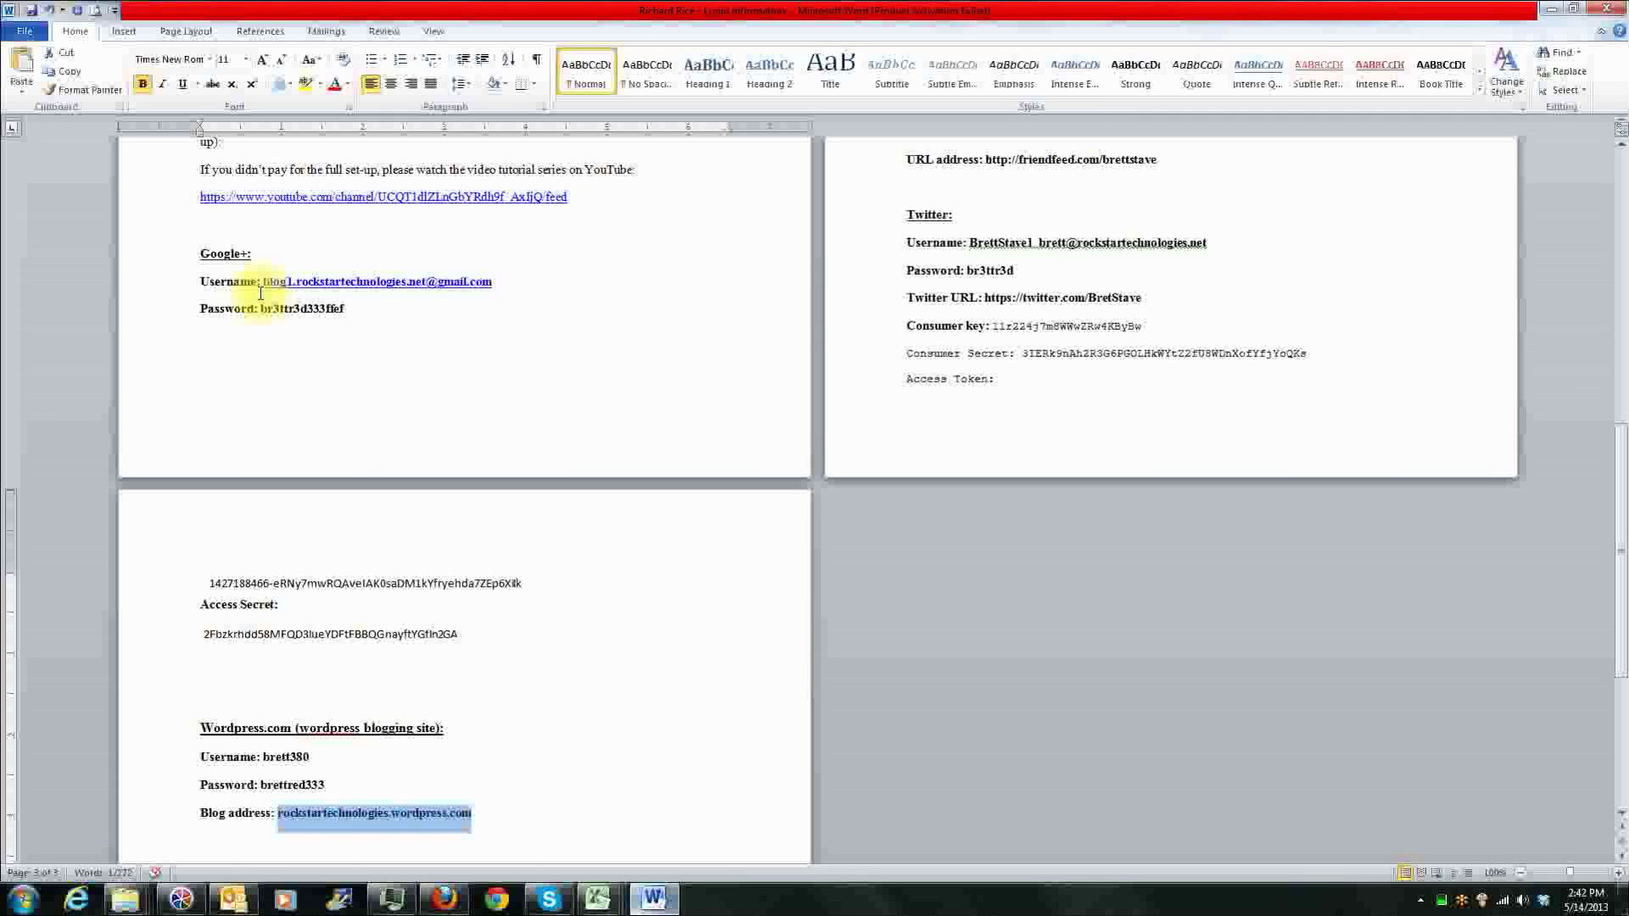
left_click_drag(263, 285, 484, 291)
key("ctrl+c")
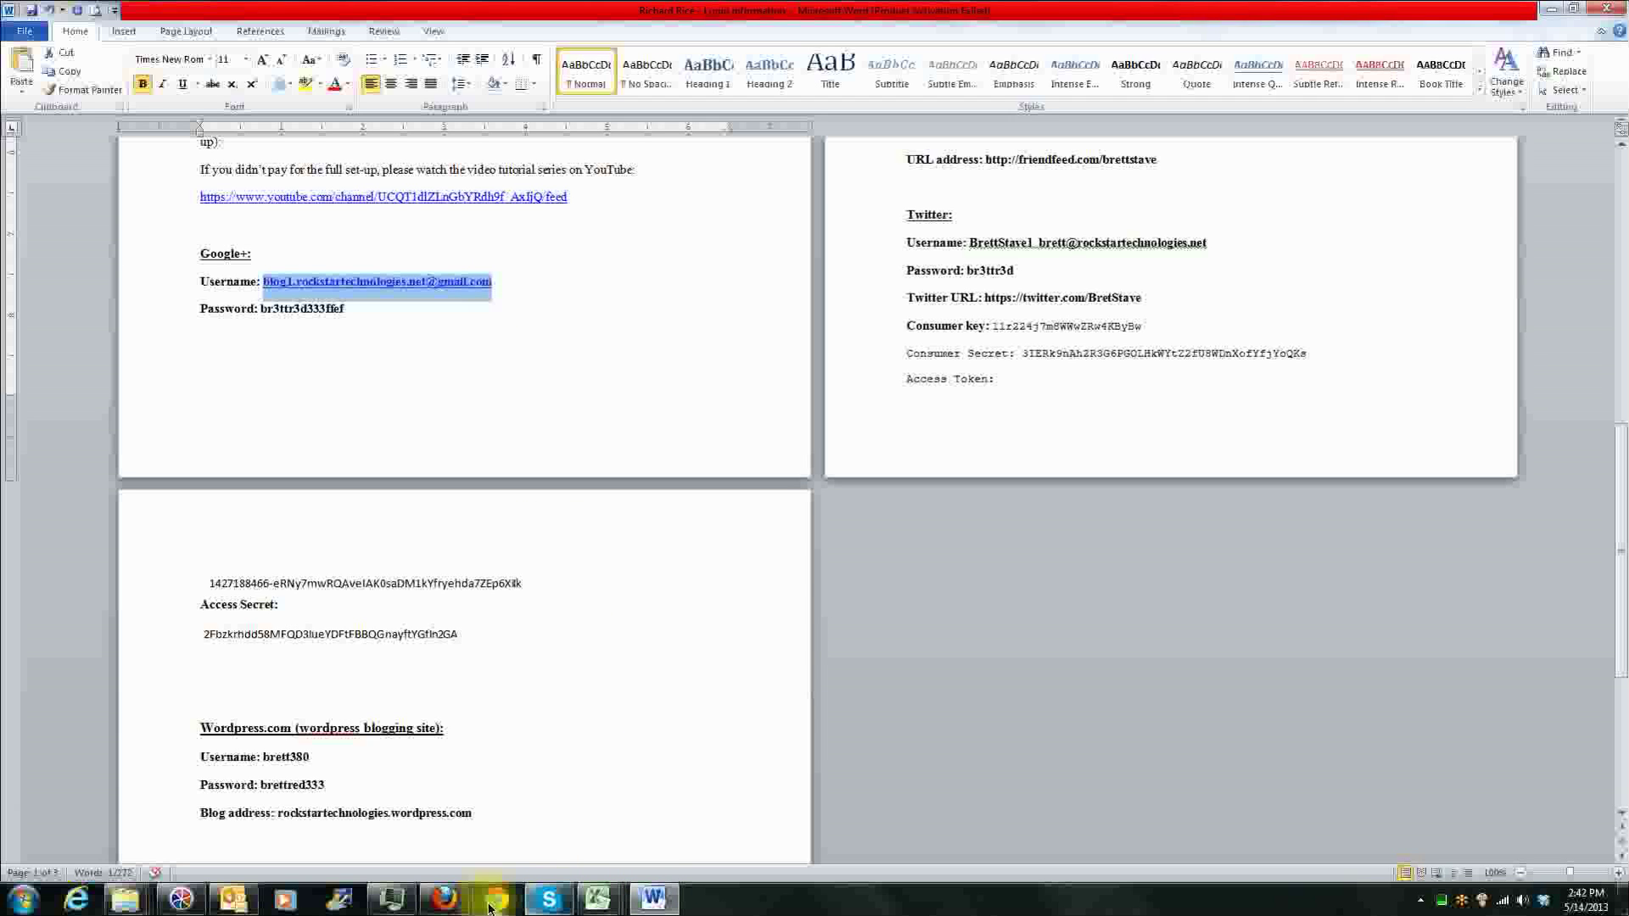
left_click(444, 900)
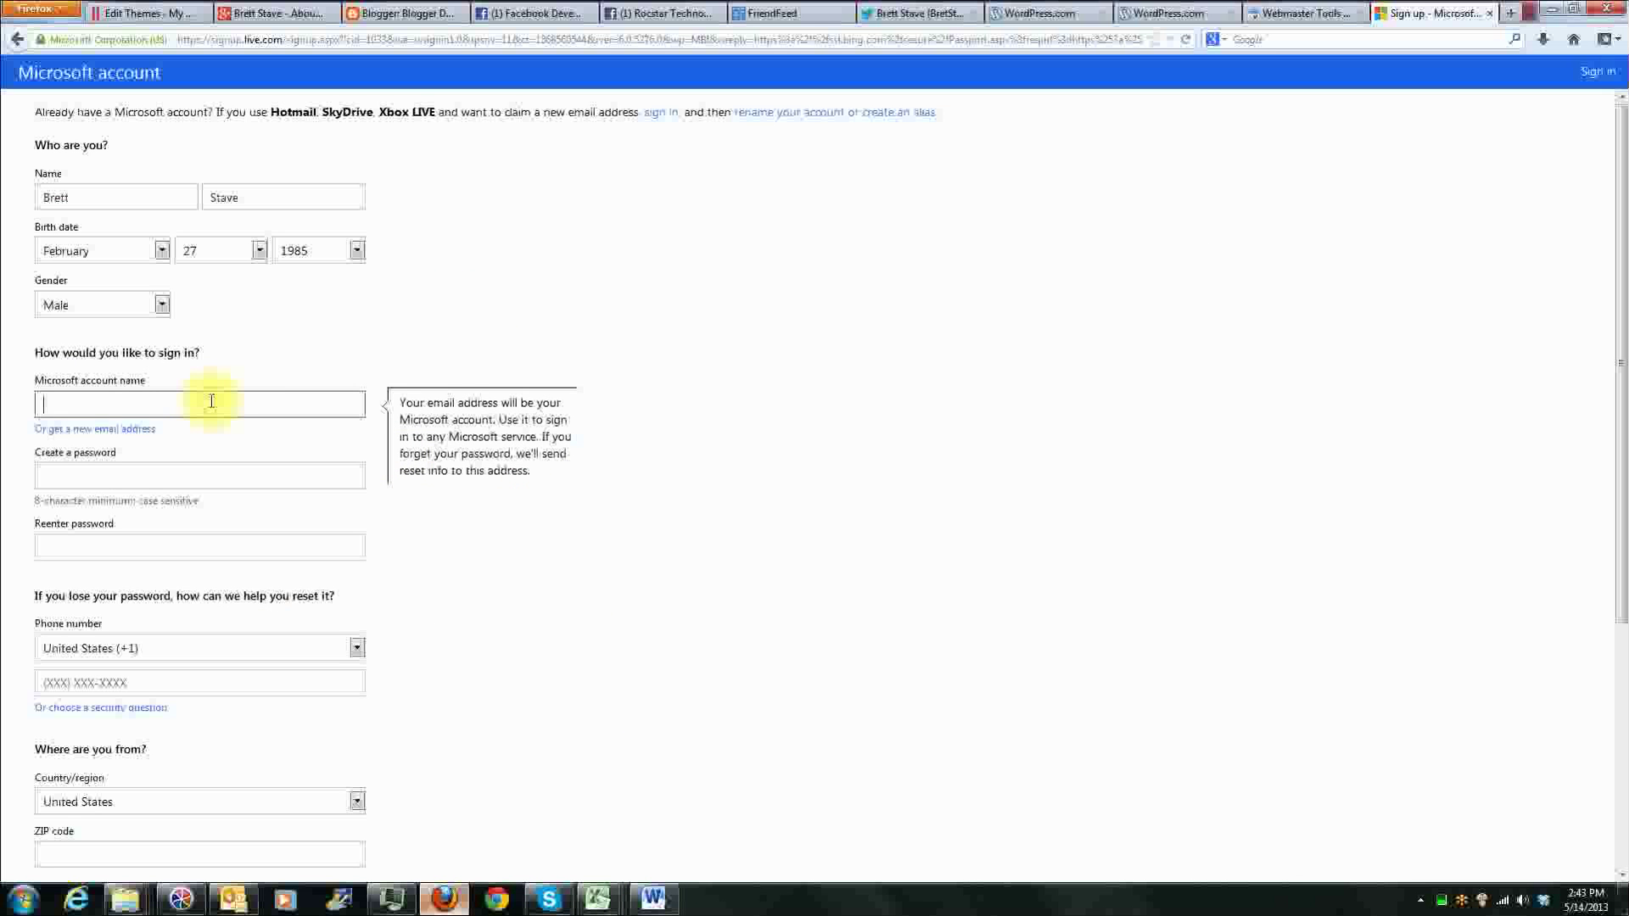
key("ctrl+v")
left_click(174, 478)
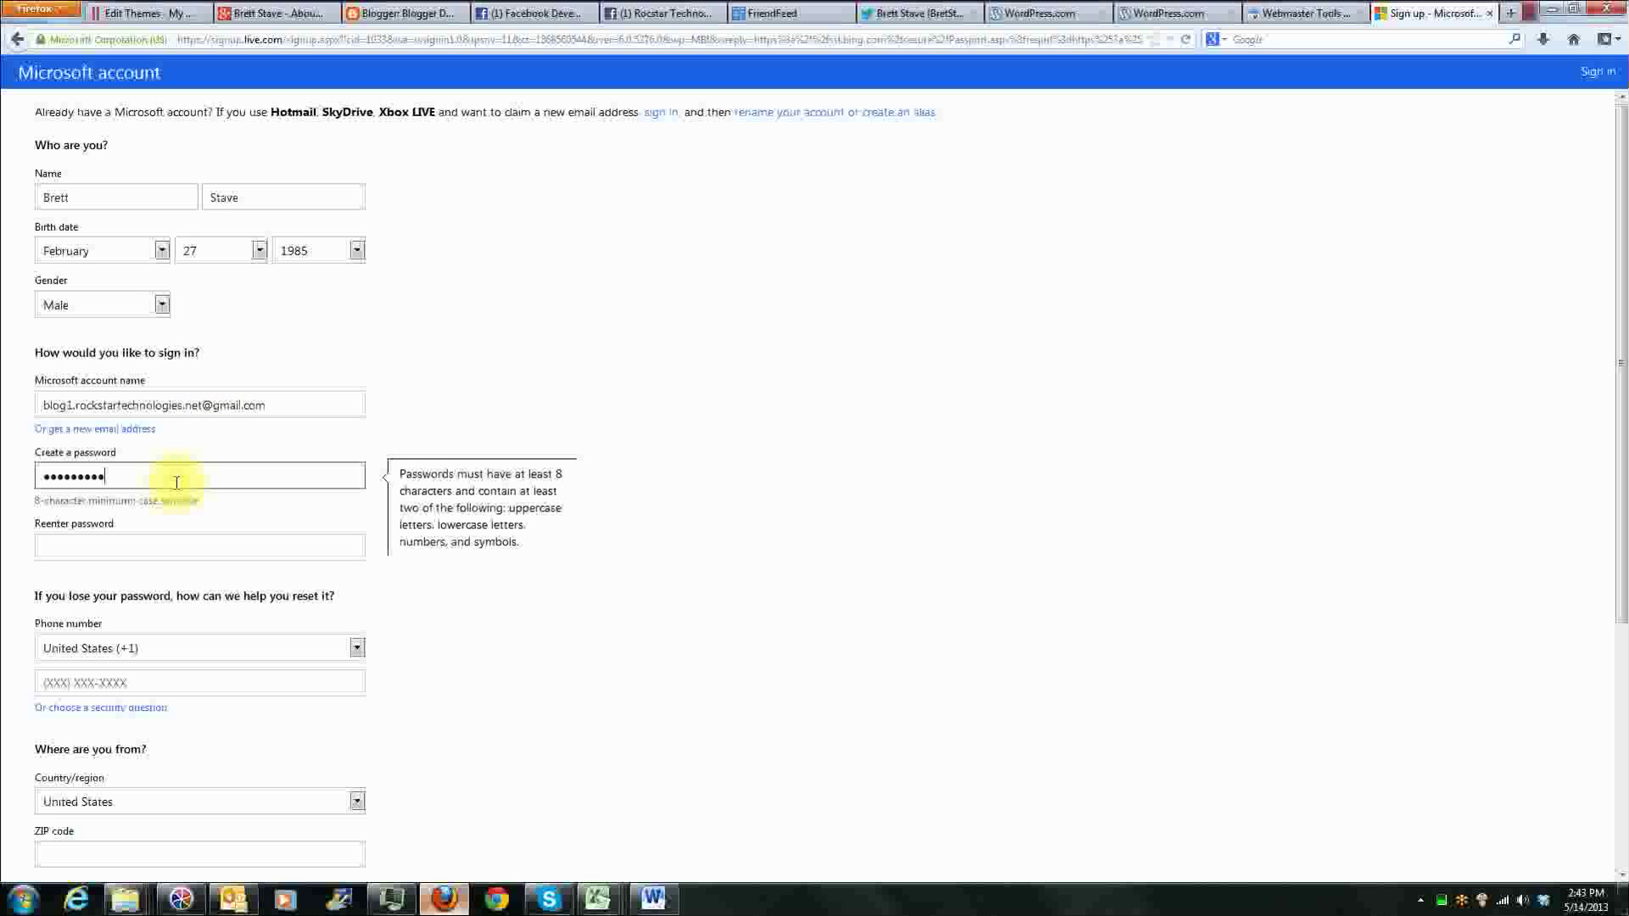
left_click(163, 551)
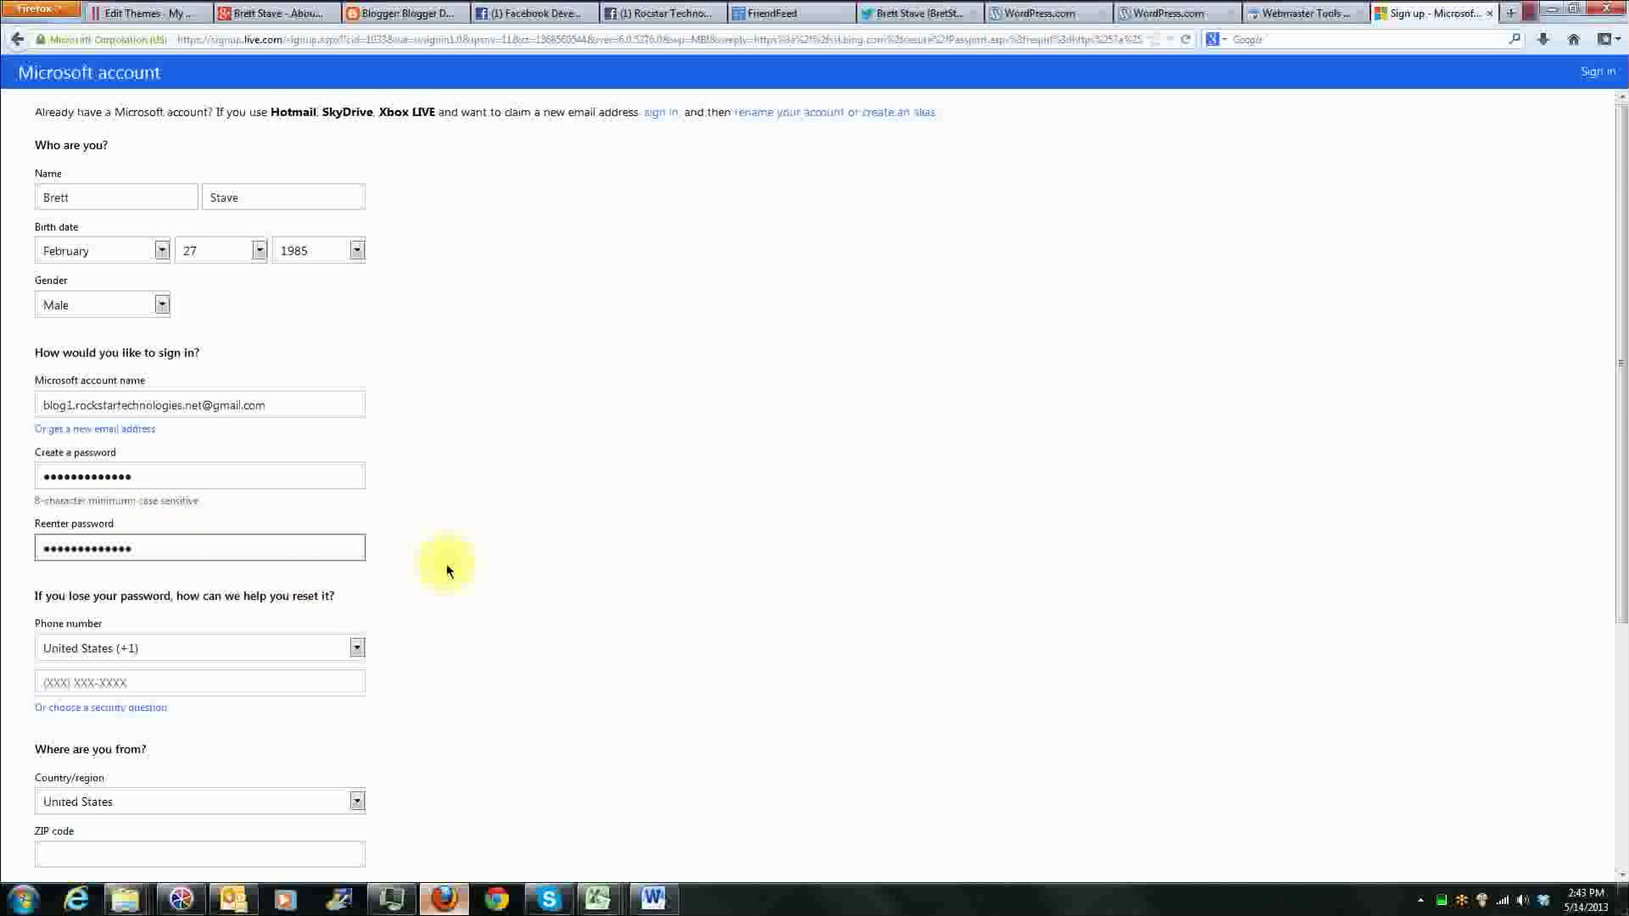
Step: Keep United States (+1) as the phone country code and enter the account holder's phone number for password resets
scroll(444, 560, "down", 2)
left_click(356, 548)
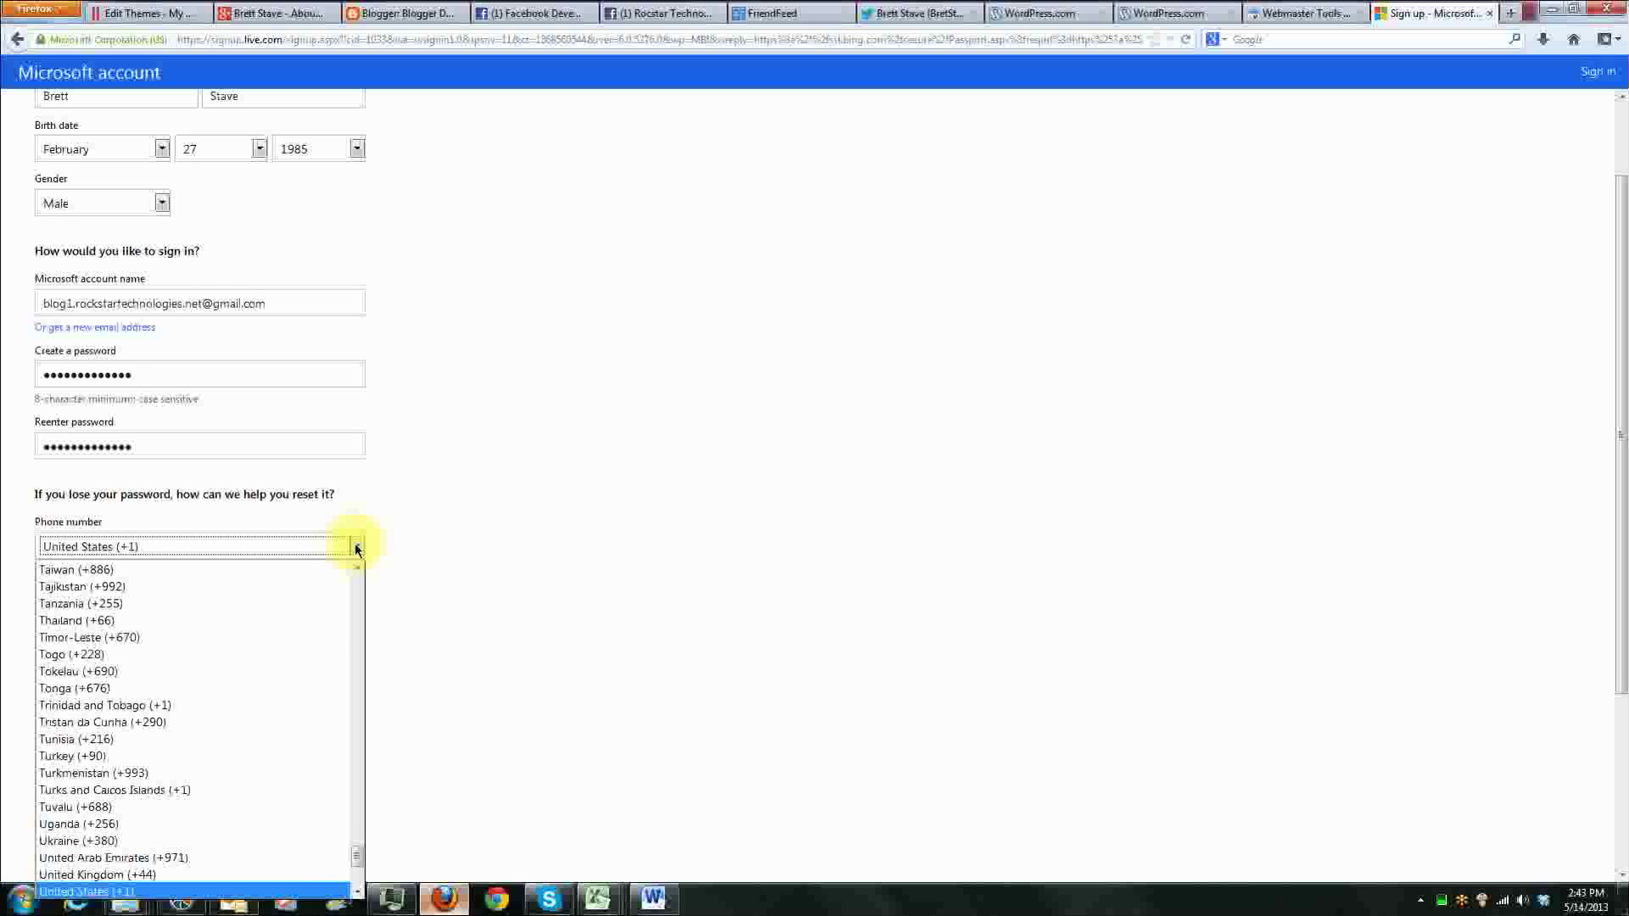
left_click(355, 547)
left_click(211, 581)
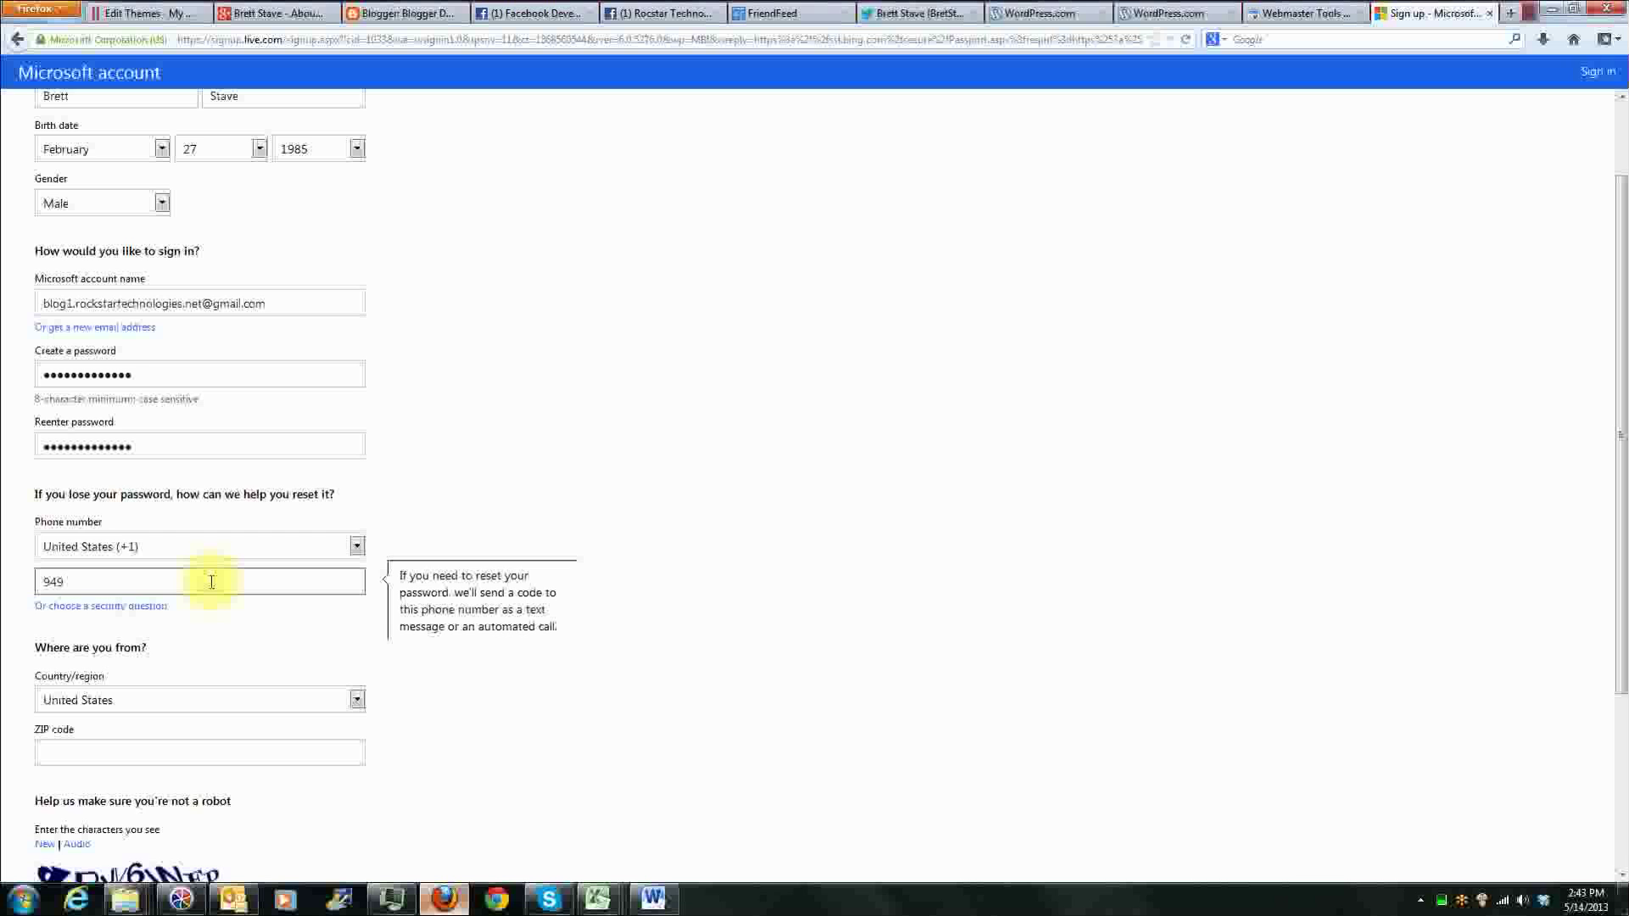
type("6982832")
Step: Keep United States as the country/region and fill in the account holder's ZIP code
scroll(577, 442, "down", 3)
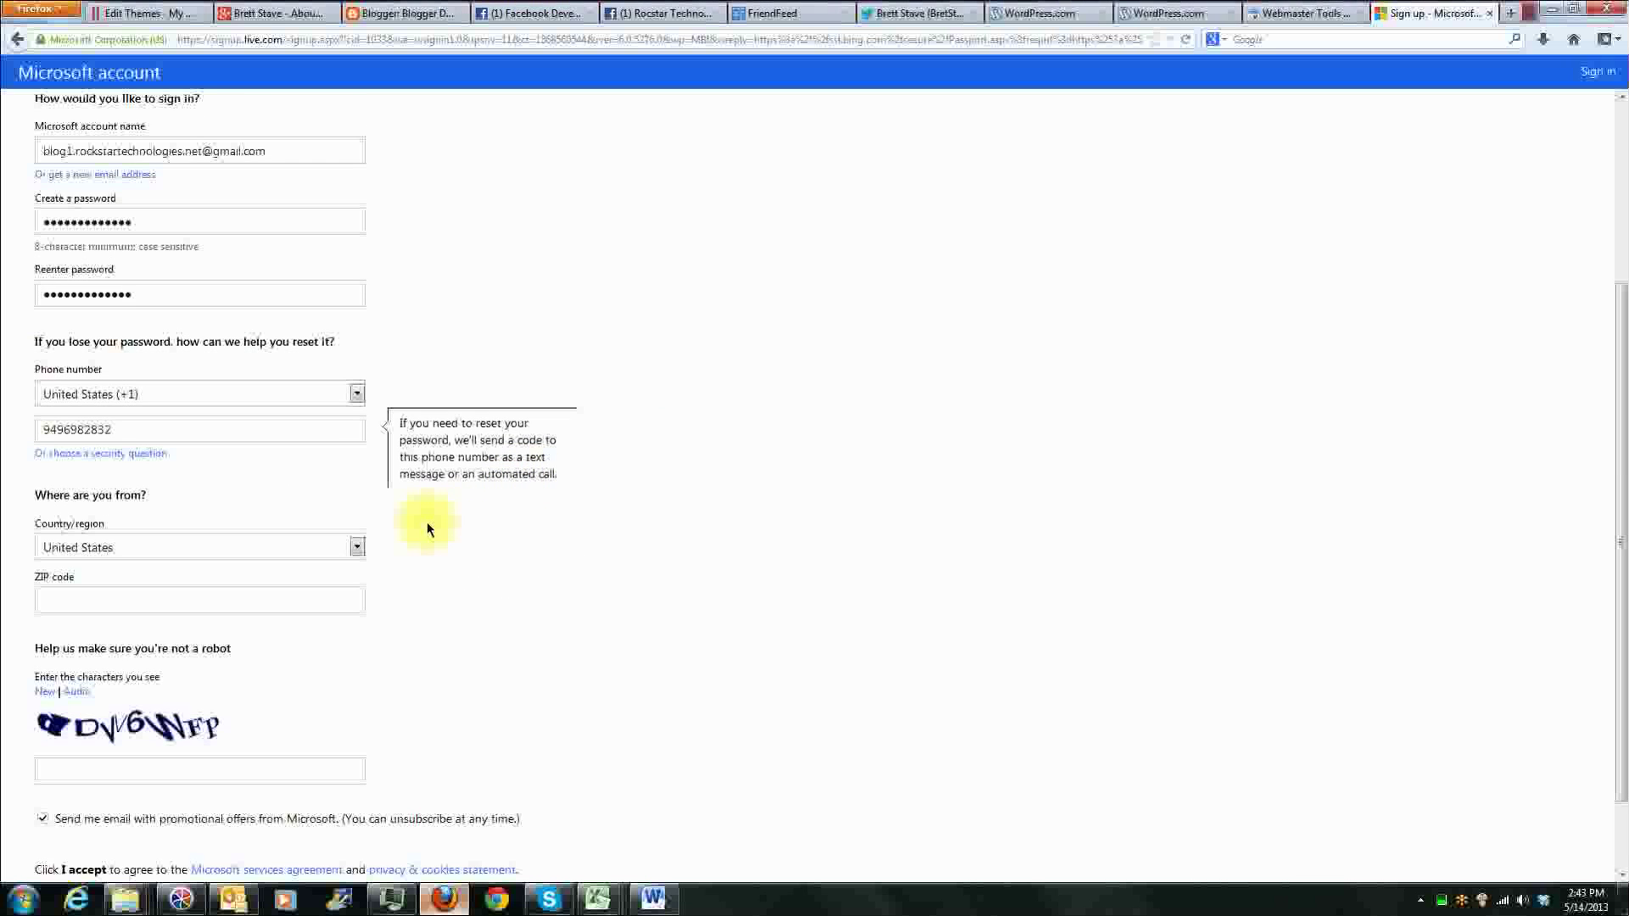
left_click(282, 548)
left_click(280, 545)
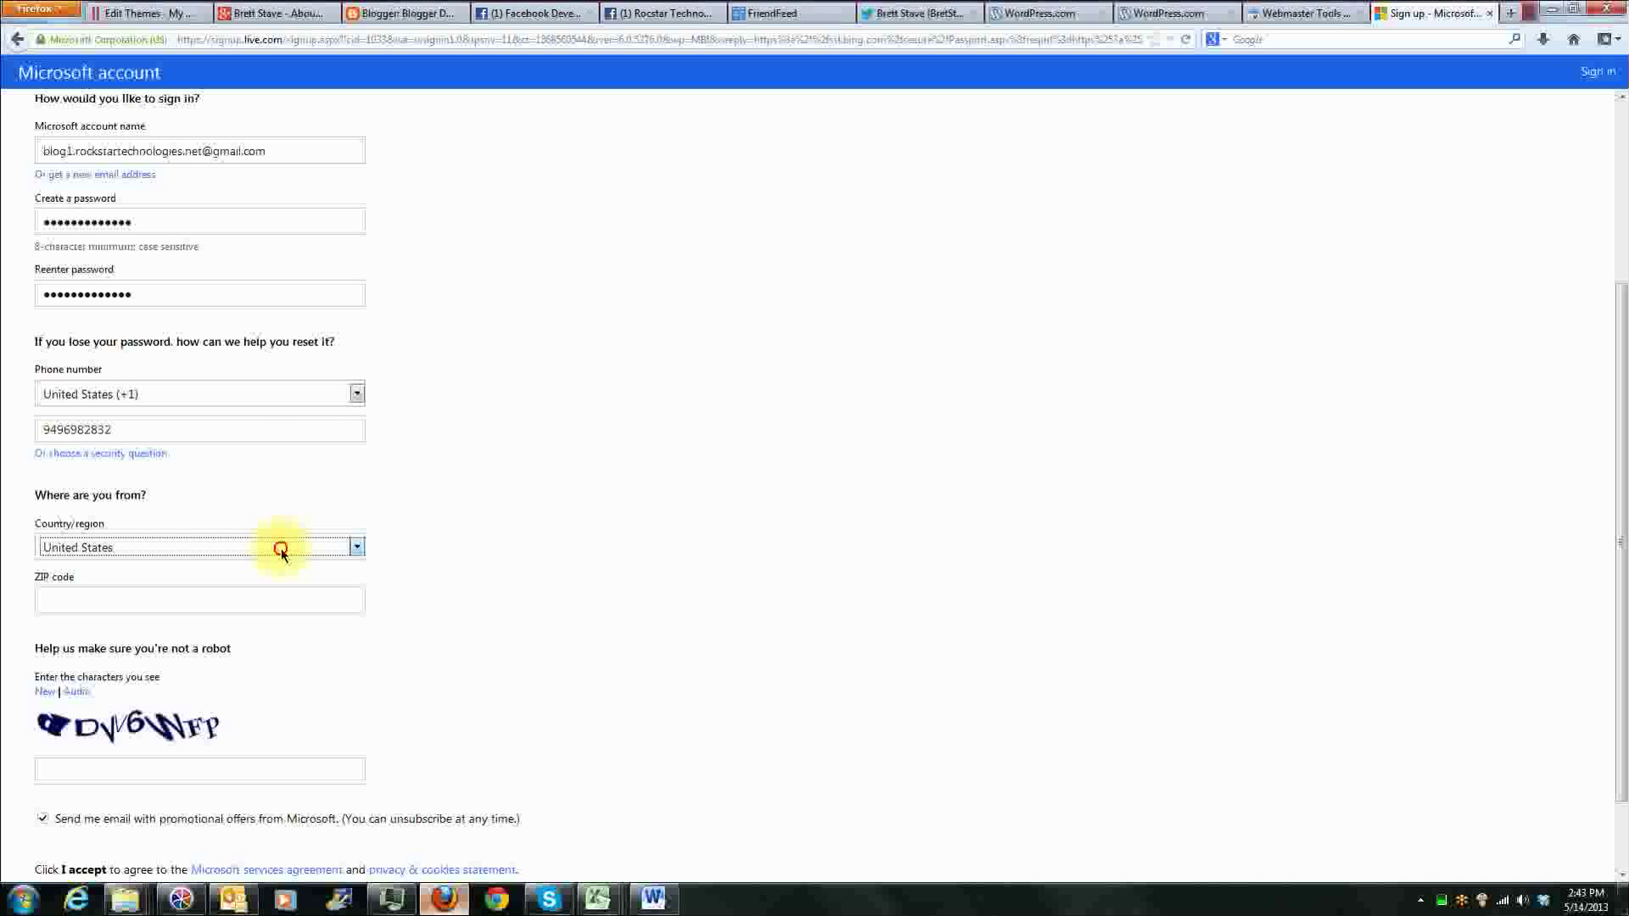
left_click(311, 599)
type("75252")
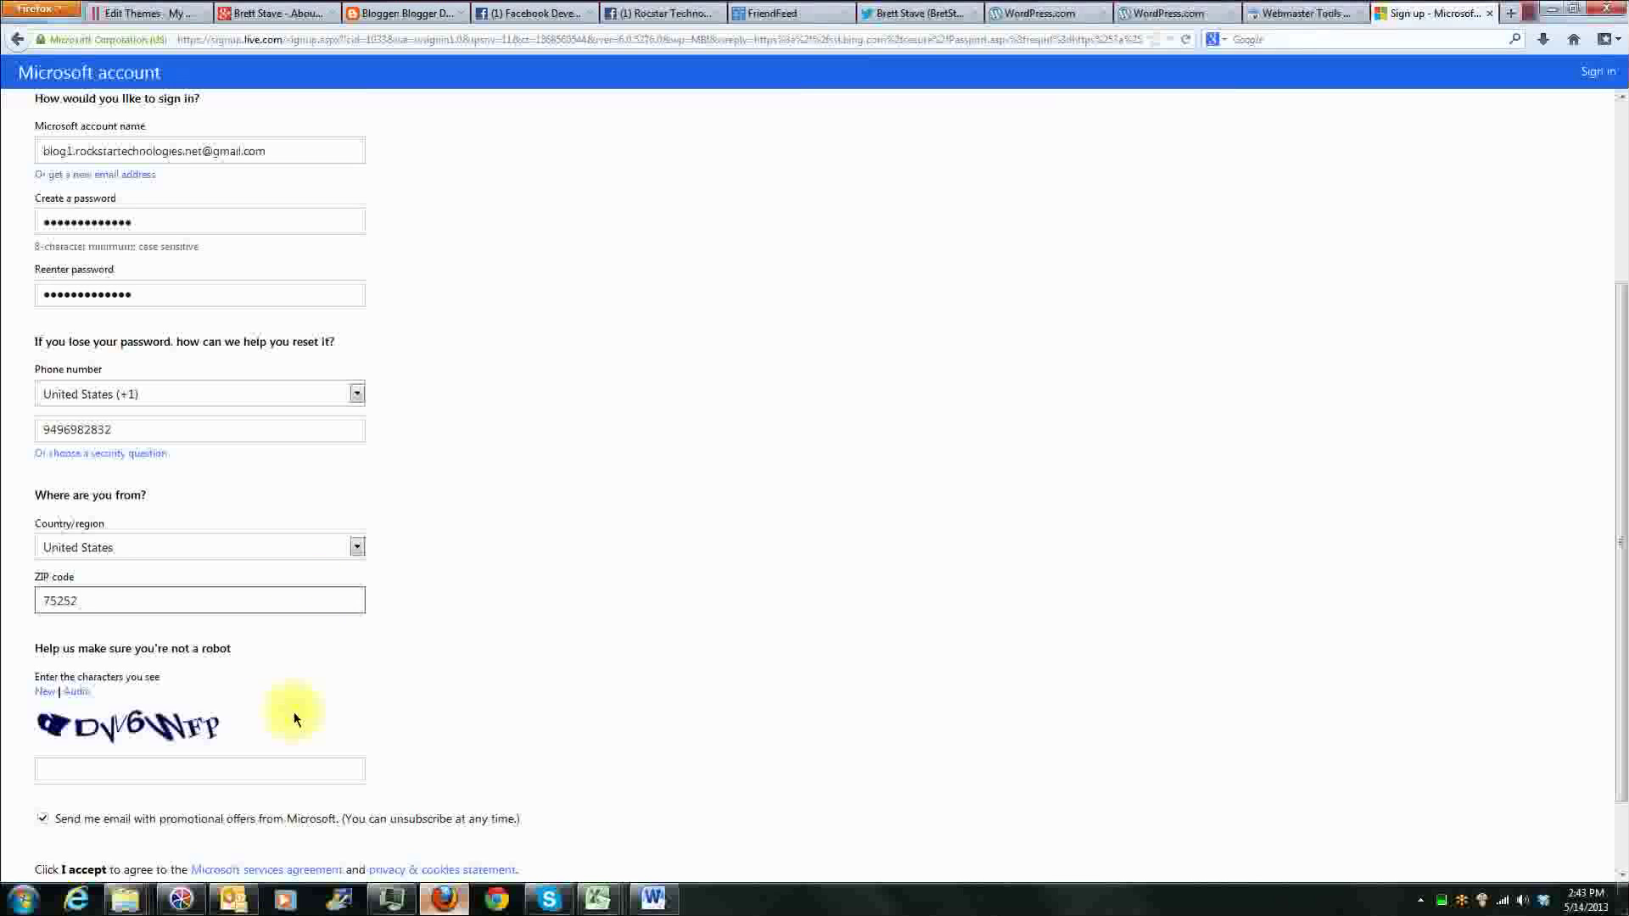
Step: Enter the CAPTCHA characters shown in the robot check of the Microsoft account form
left_click(245, 768)
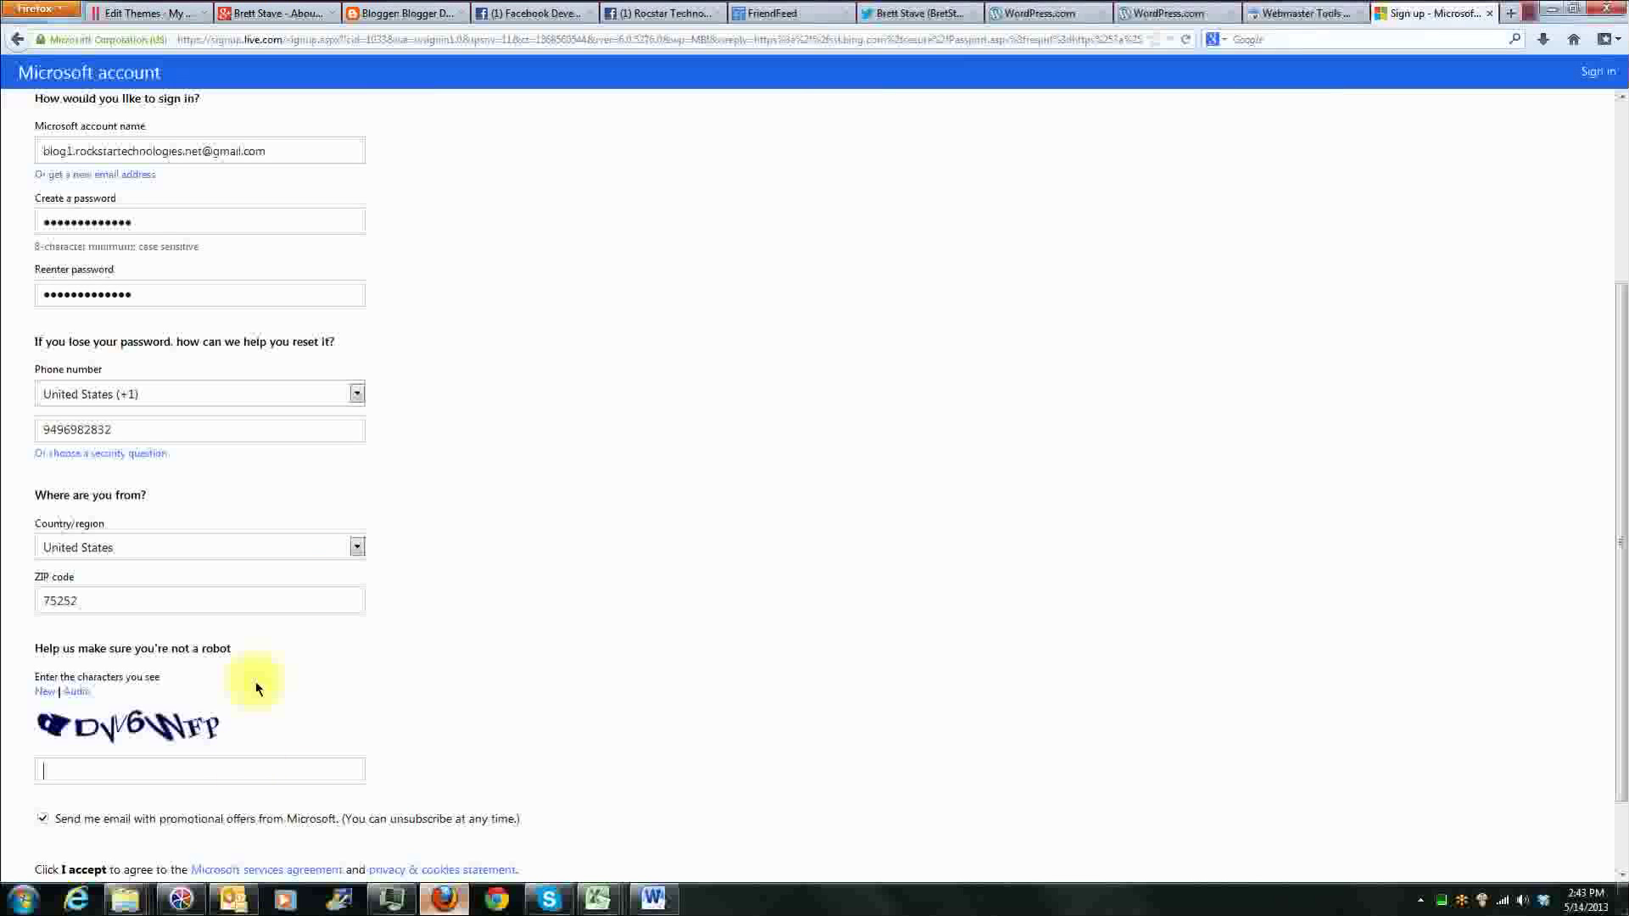
type("dDvv6wfp")
Step: Opt out of Microsoft's promotional e-mails and accept the services agreement to create the account
scroll(497, 755, "down", 2)
left_click(40, 730)
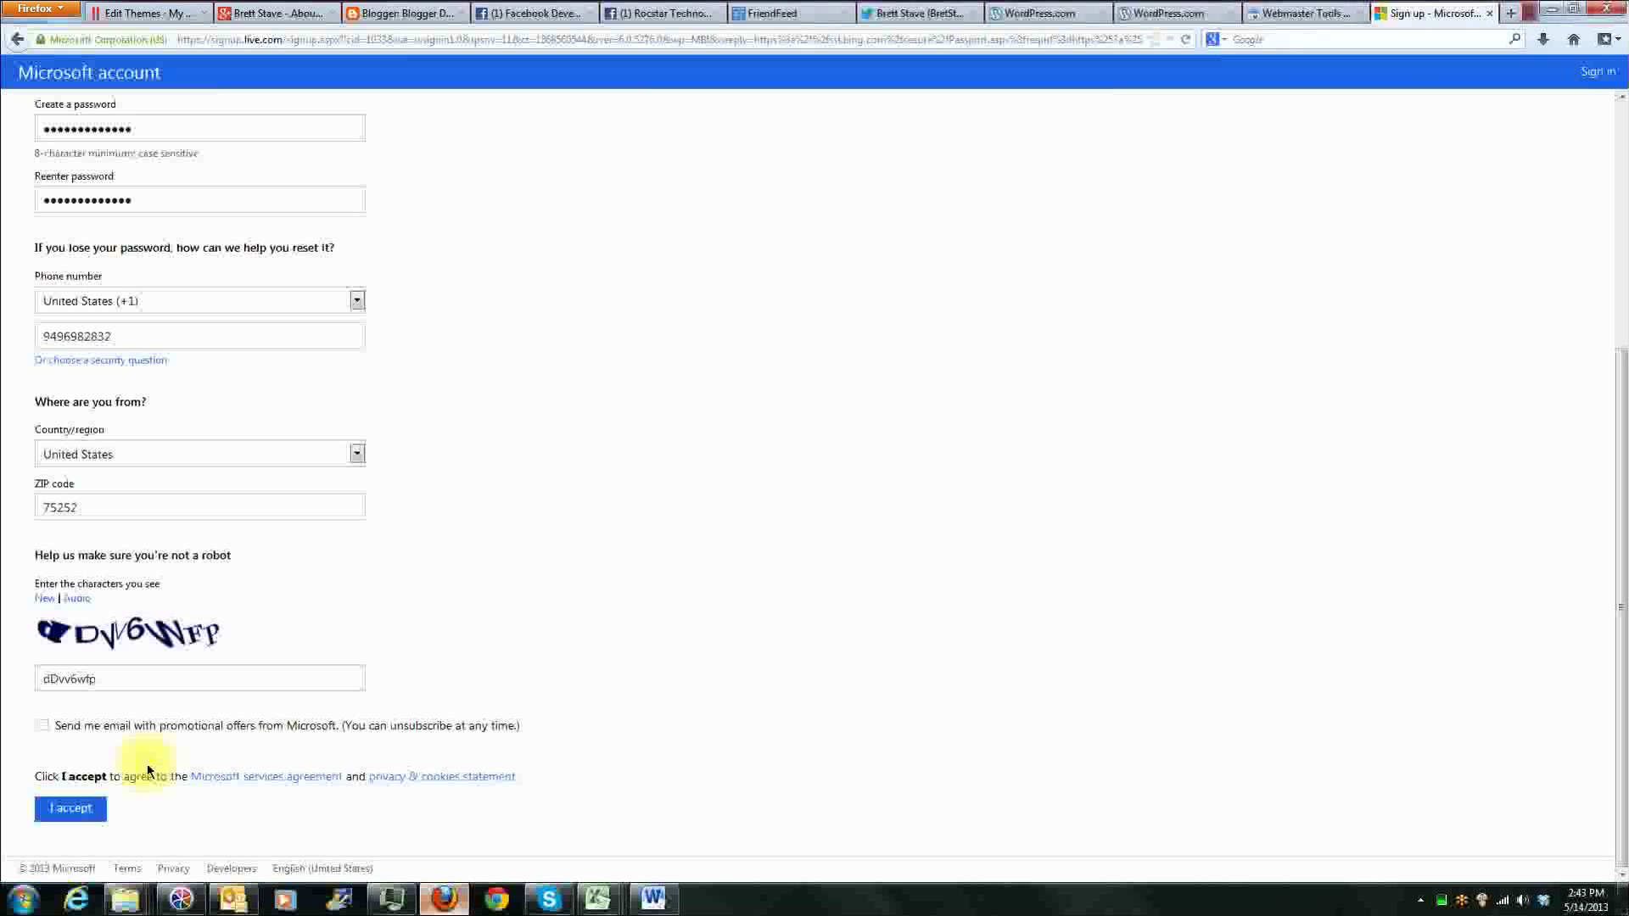
left_click(46, 813)
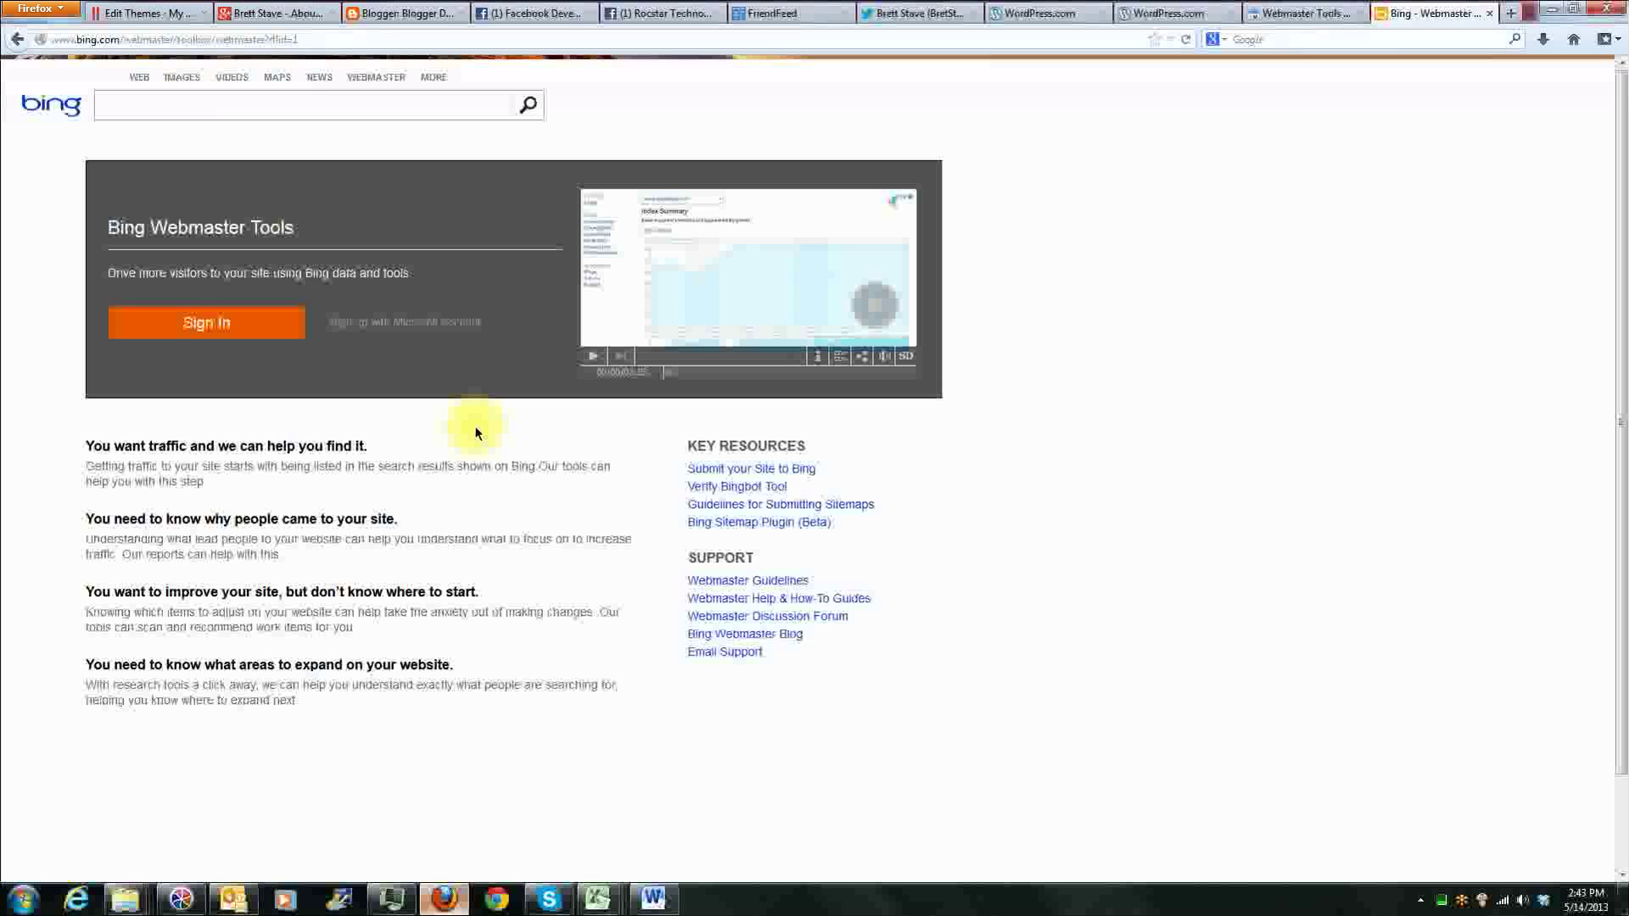
Step: Sign in to Bing Webmaster Tools with the new Microsoft account
left_click(208, 323)
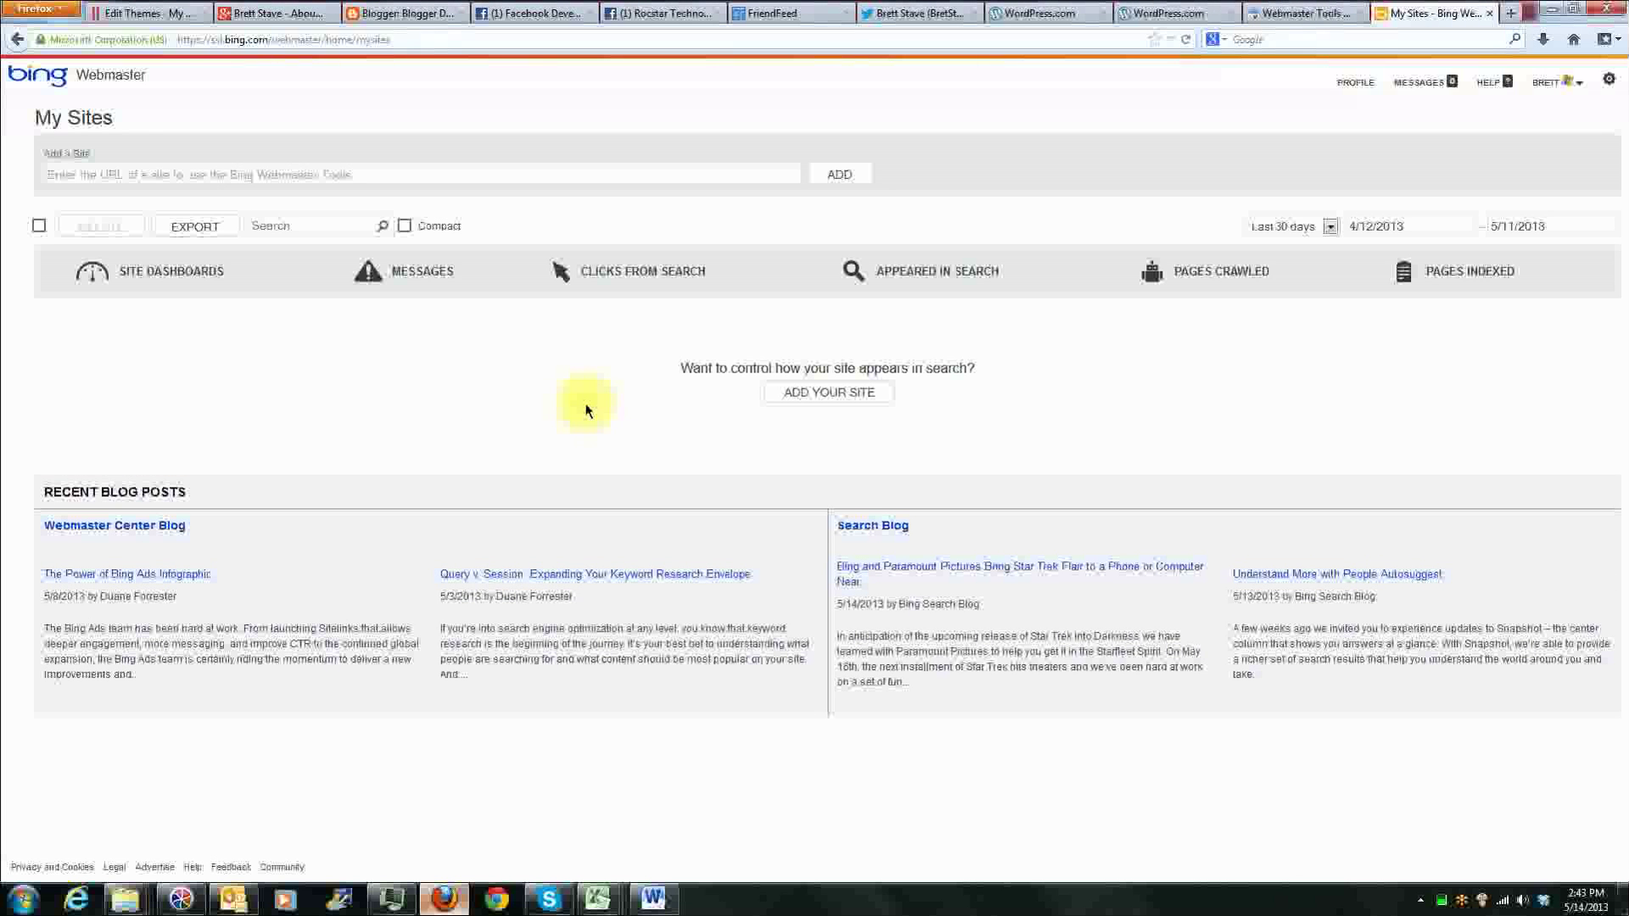
left_click(1576, 82)
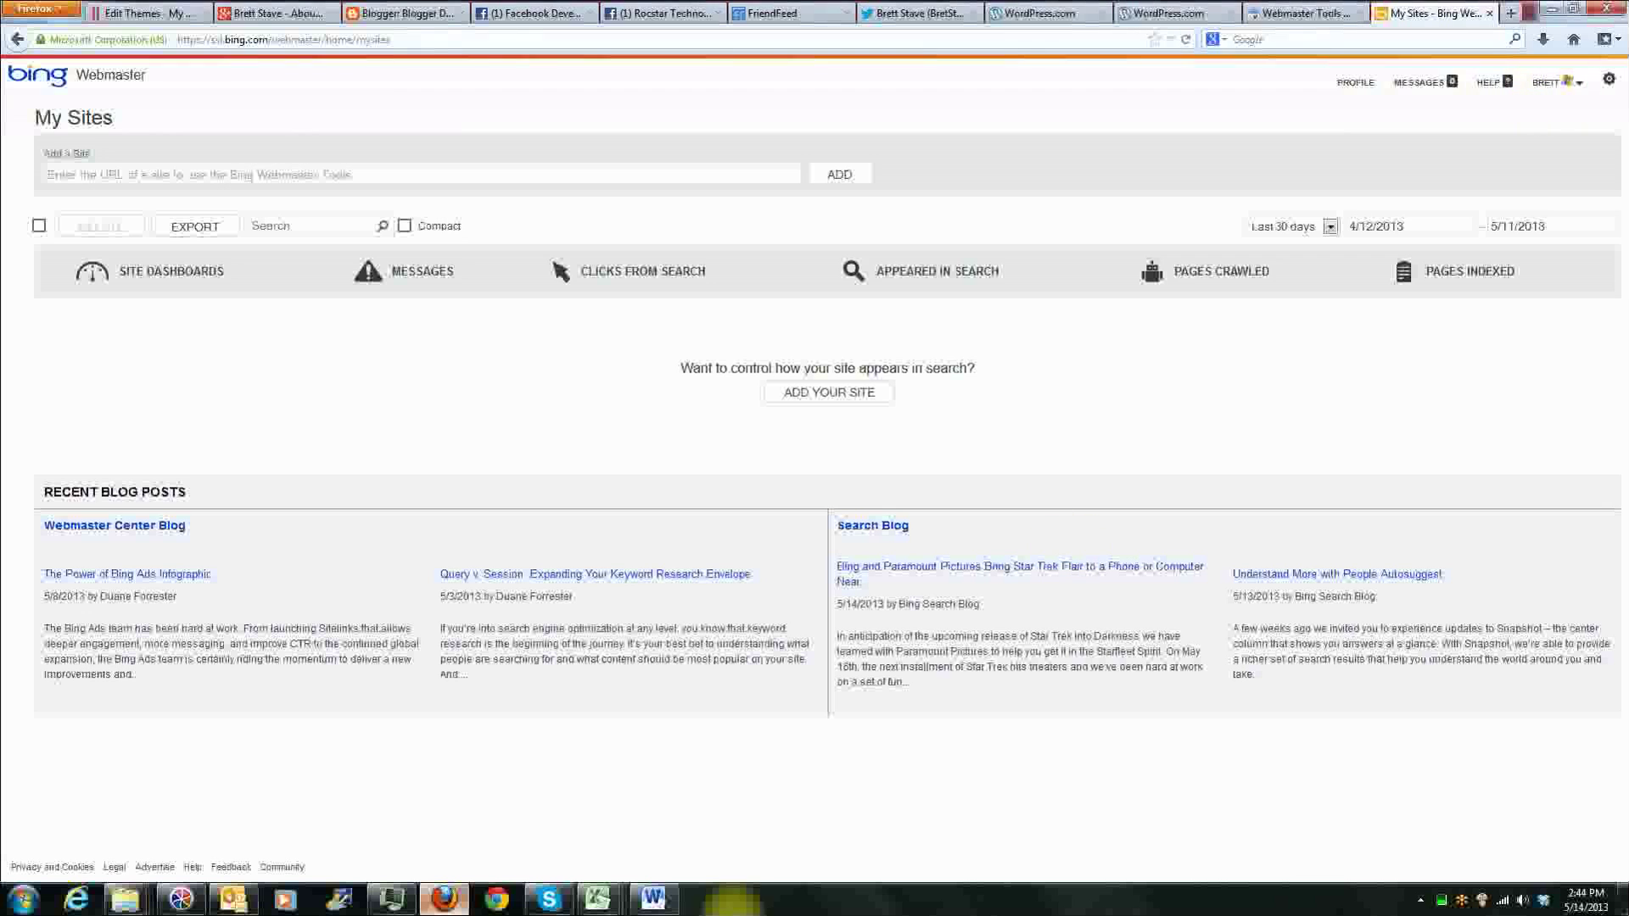
Step: Switch to the Word login document and add the underlined heading "Bing Webmasters Login:" below the Wordpress.com blog address
left_click(653, 898)
scroll(828, 507, "down", 6)
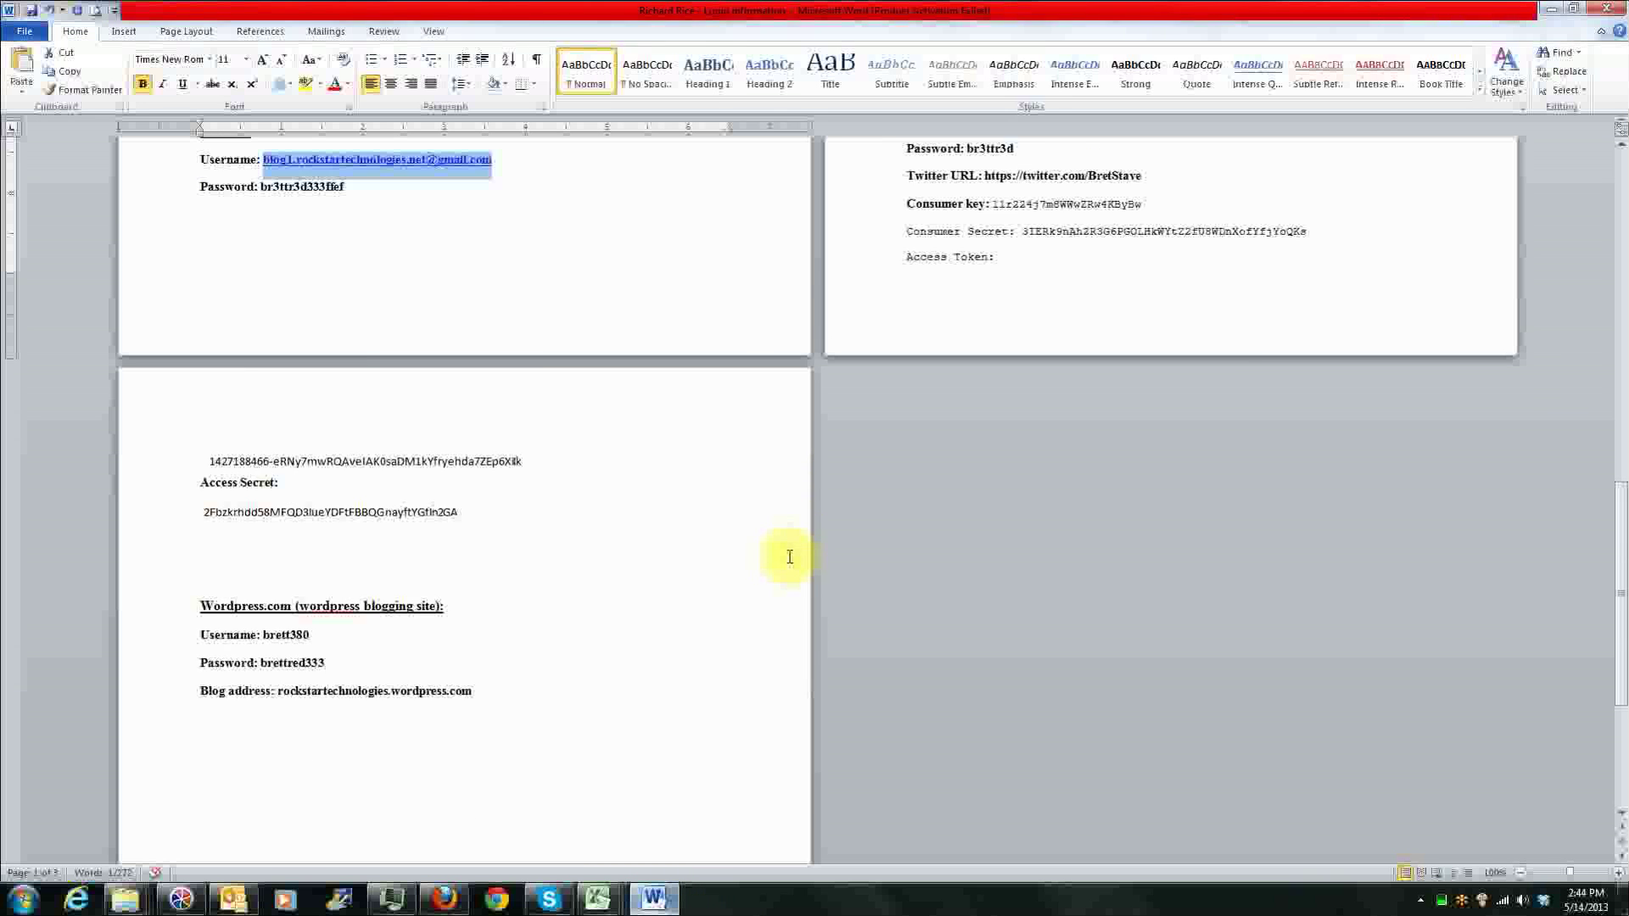
left_click(592, 575)
key("Return")
key("Return")
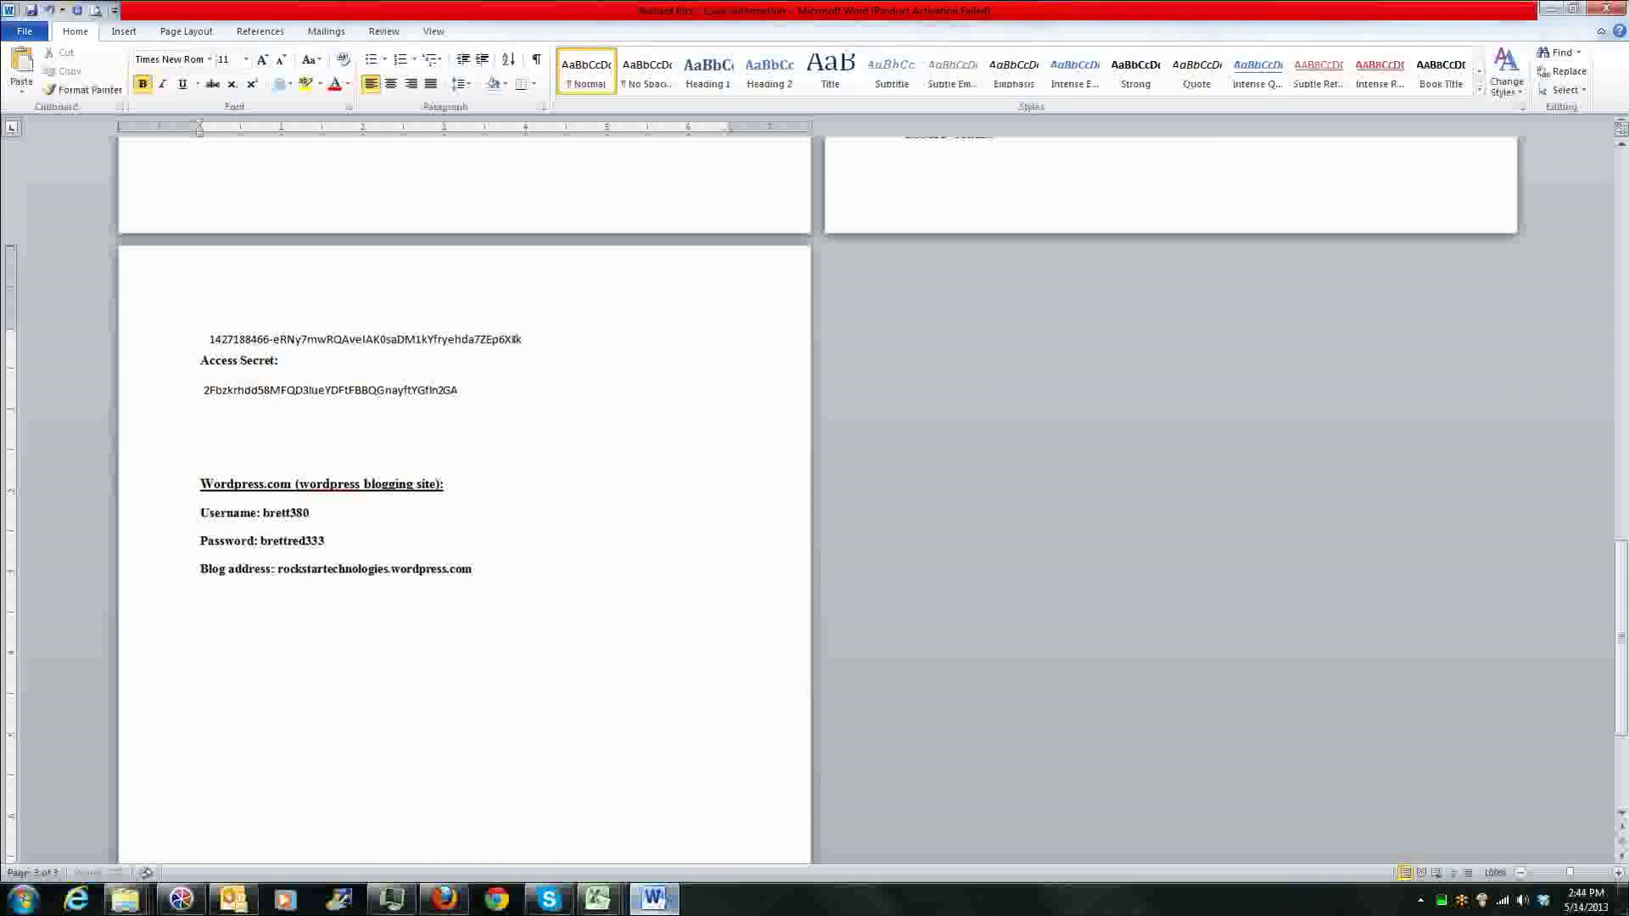
type("Bing Webmasters Login:")
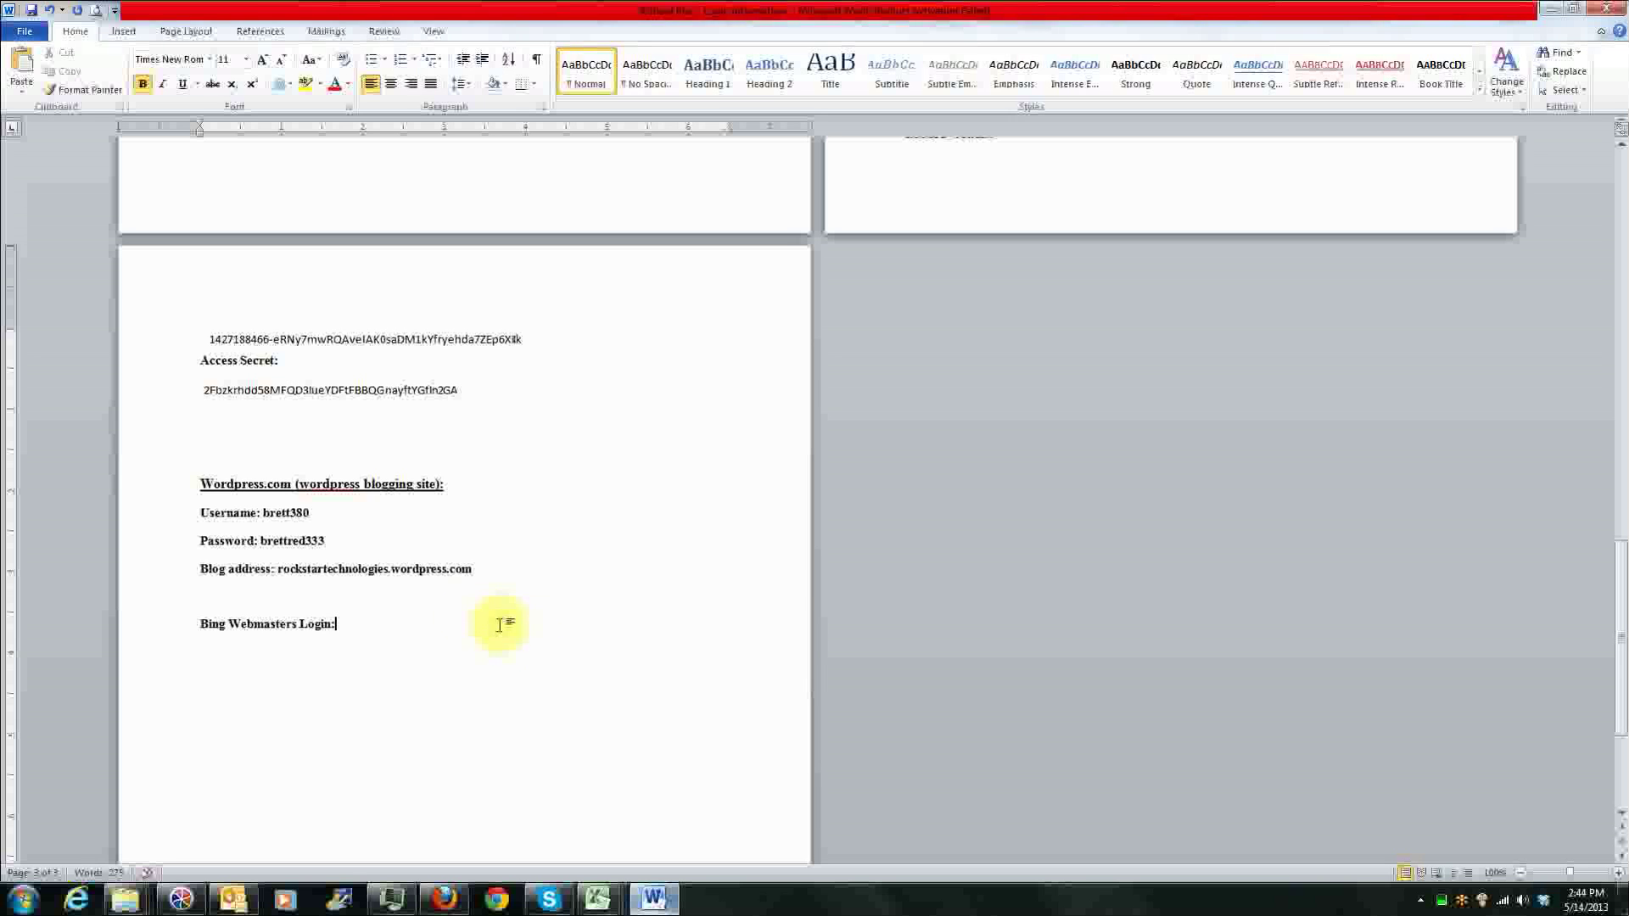
left_click_drag(498, 625, 134, 640)
key("ctrl+u")
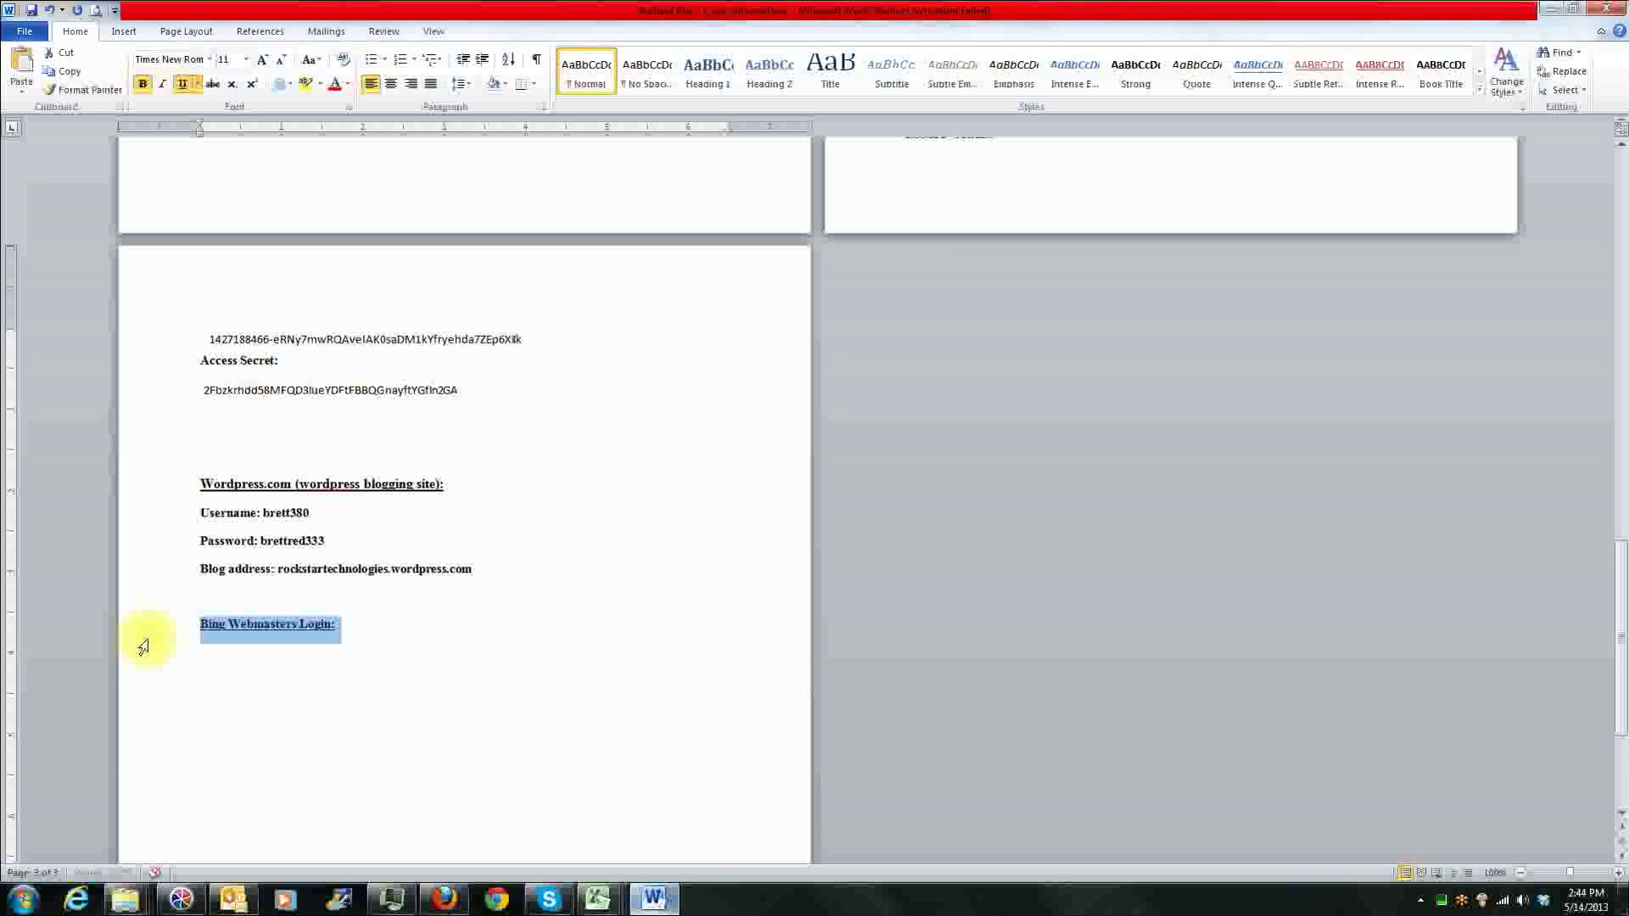
Step: Copy the username and password lines from the Google+ section and paste them under the Bing Webmasters Login heading
scroll(375, 633, "up", 5)
scroll(408, 482, "up", 2)
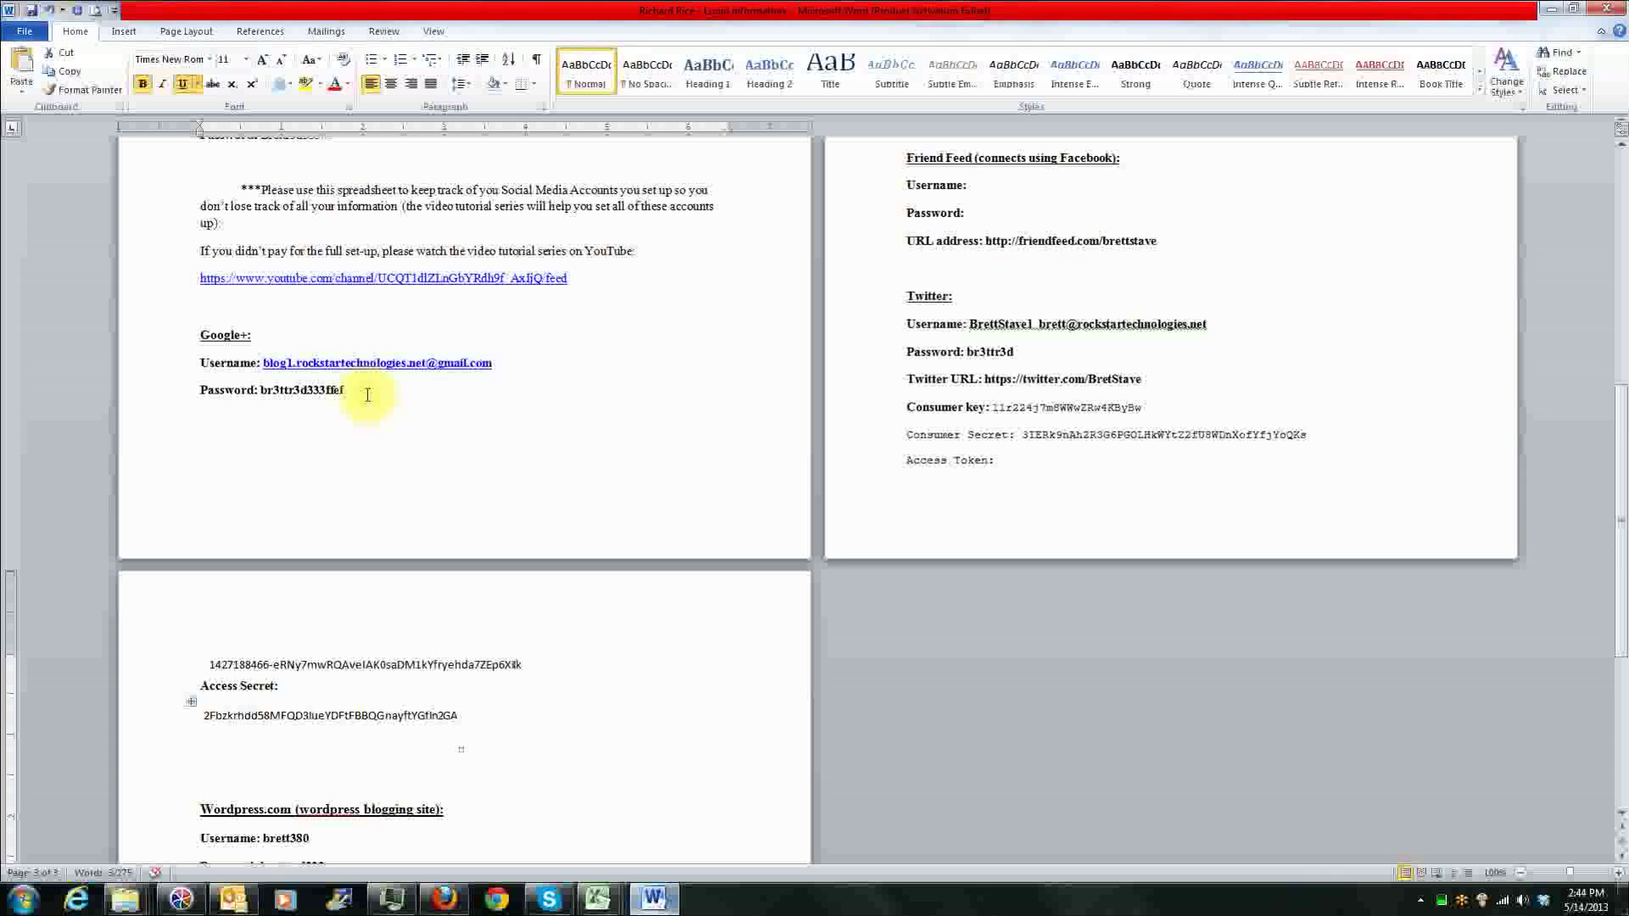
left_click_drag(430, 389, 145, 353)
key("ctrl+c")
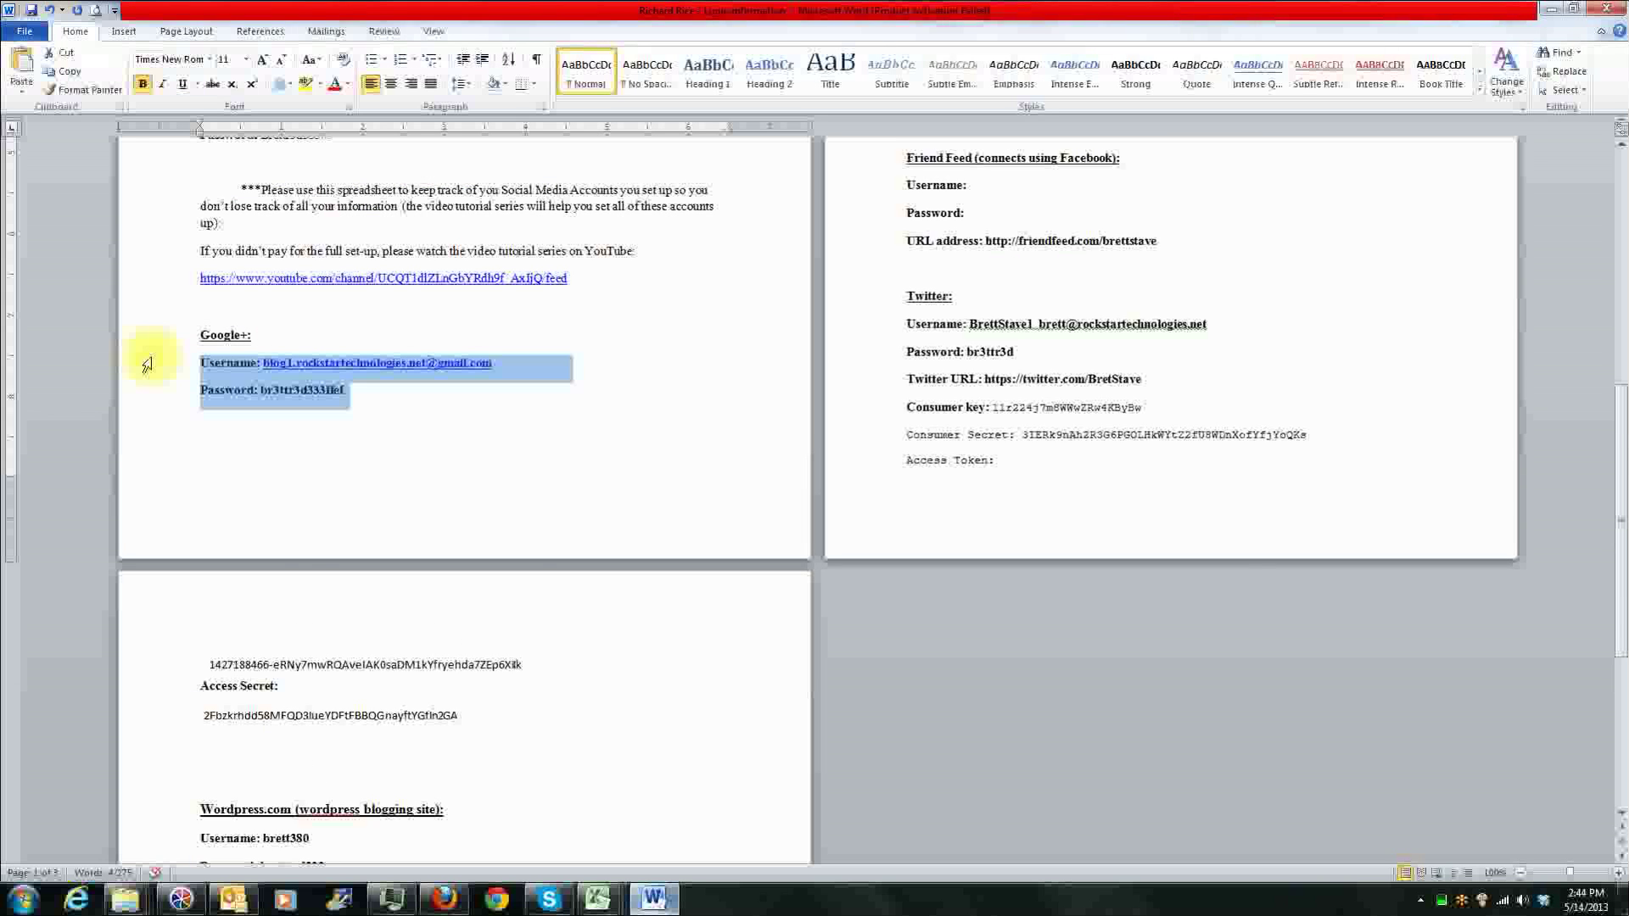
scroll(320, 600, "down", 6)
left_click(353, 666)
key("Return")
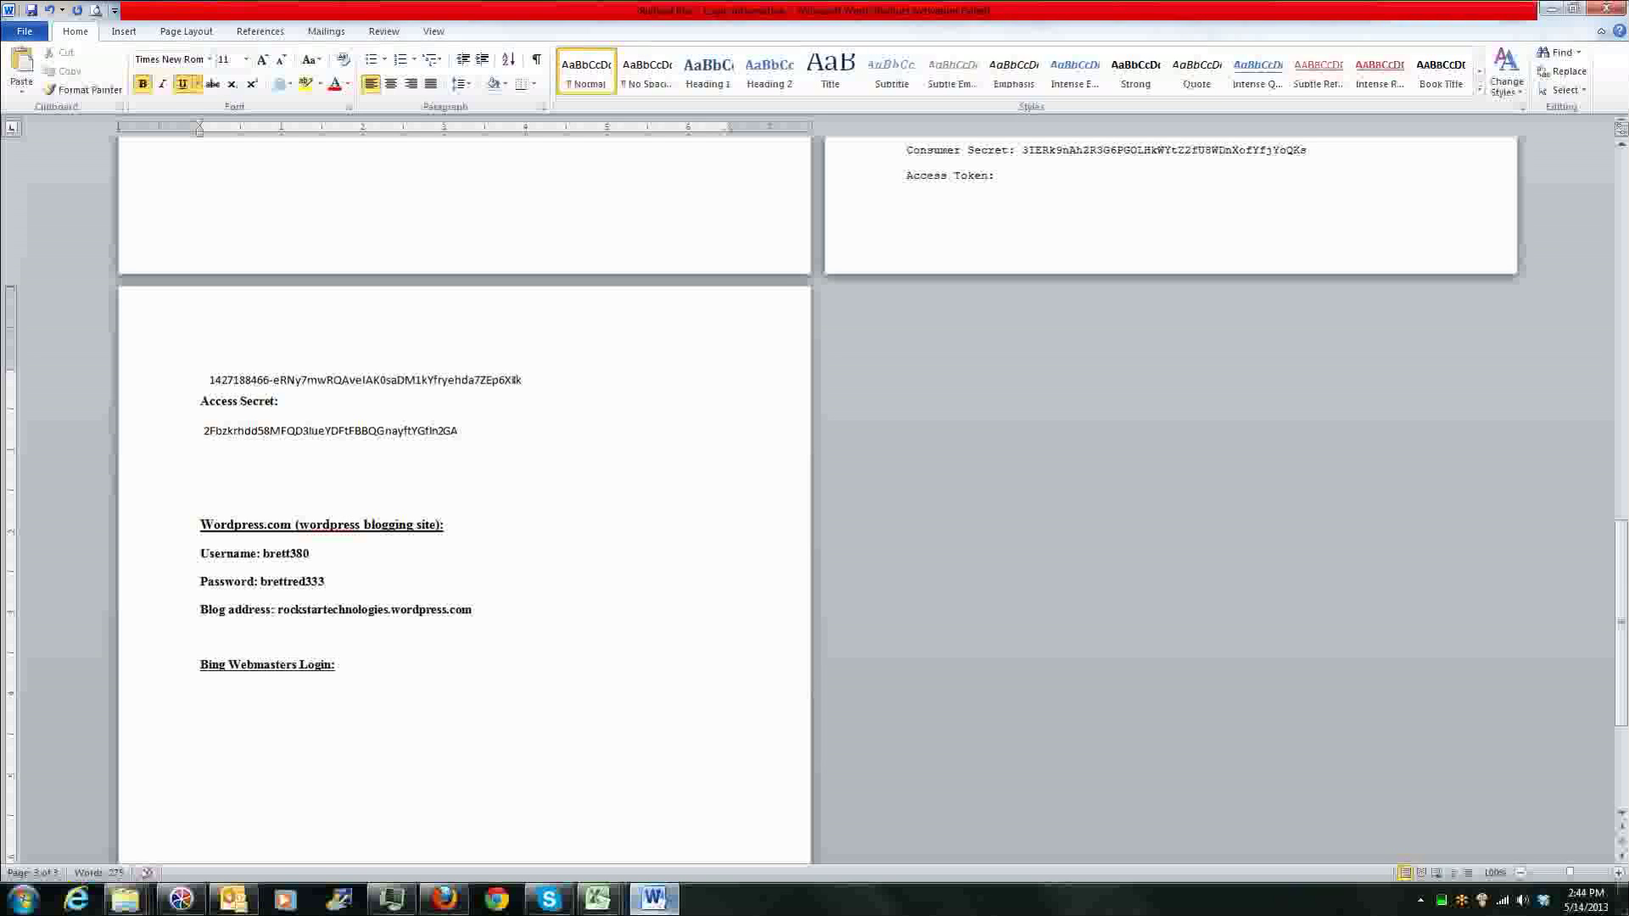
key("ctrl+v")
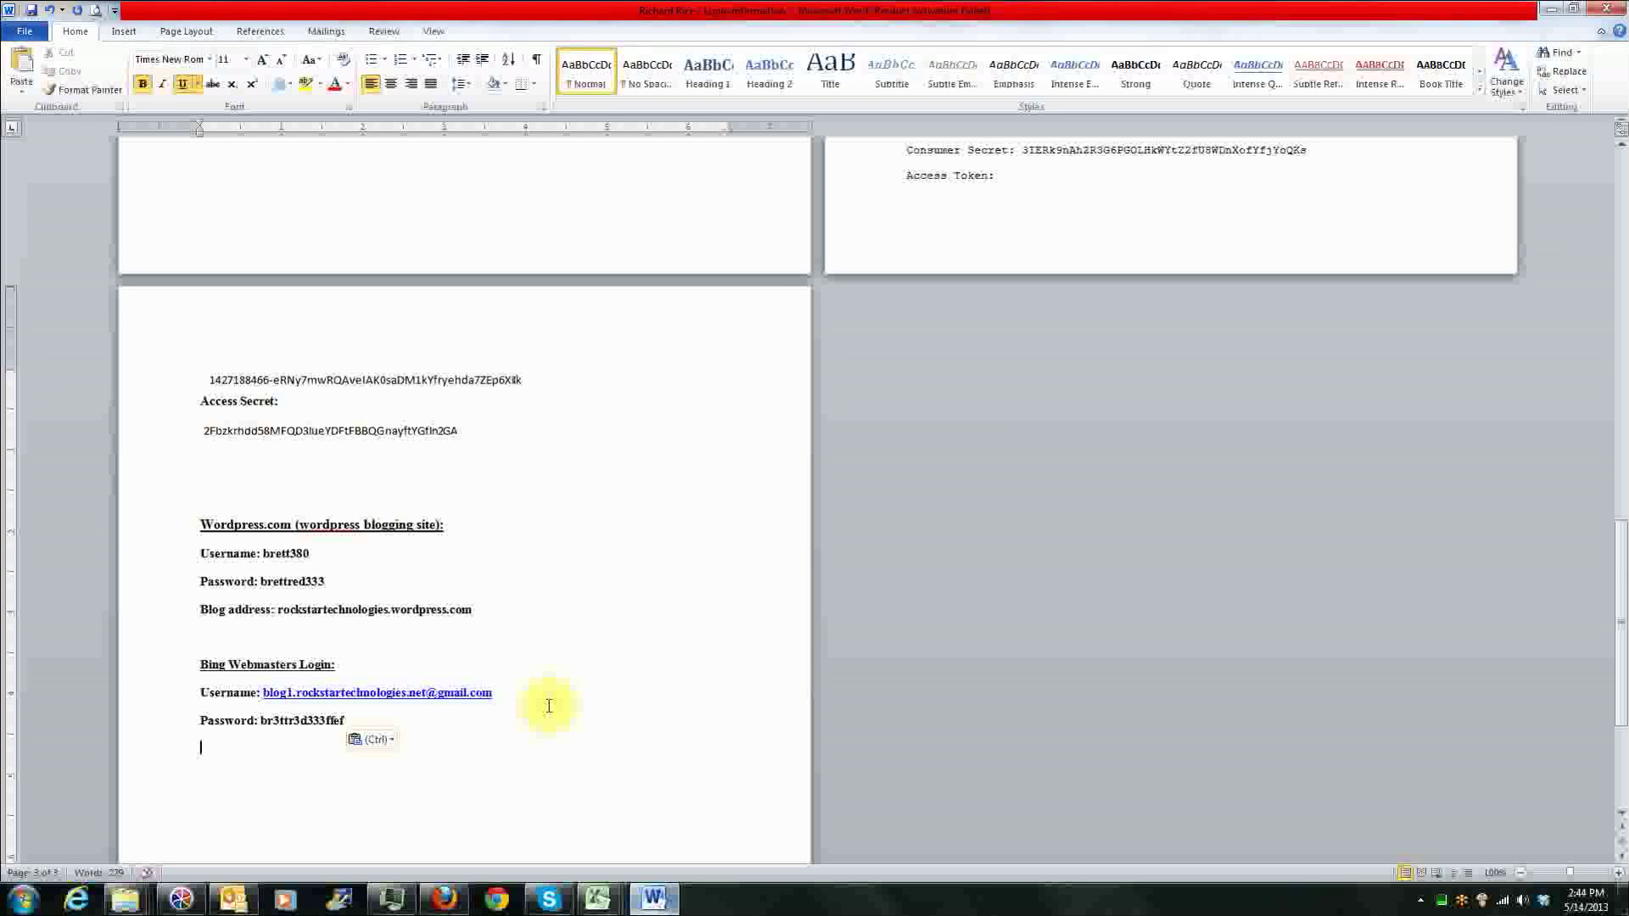
Step: Check the website address at the beginning of the login document, and start adding a site in Bing Webmaster Tools in Firefox
scroll(599, 679, "up", 3)
scroll(599, 679, "down", 3)
scroll(599, 680, "up", 4)
scroll(599, 679, "up", 10)
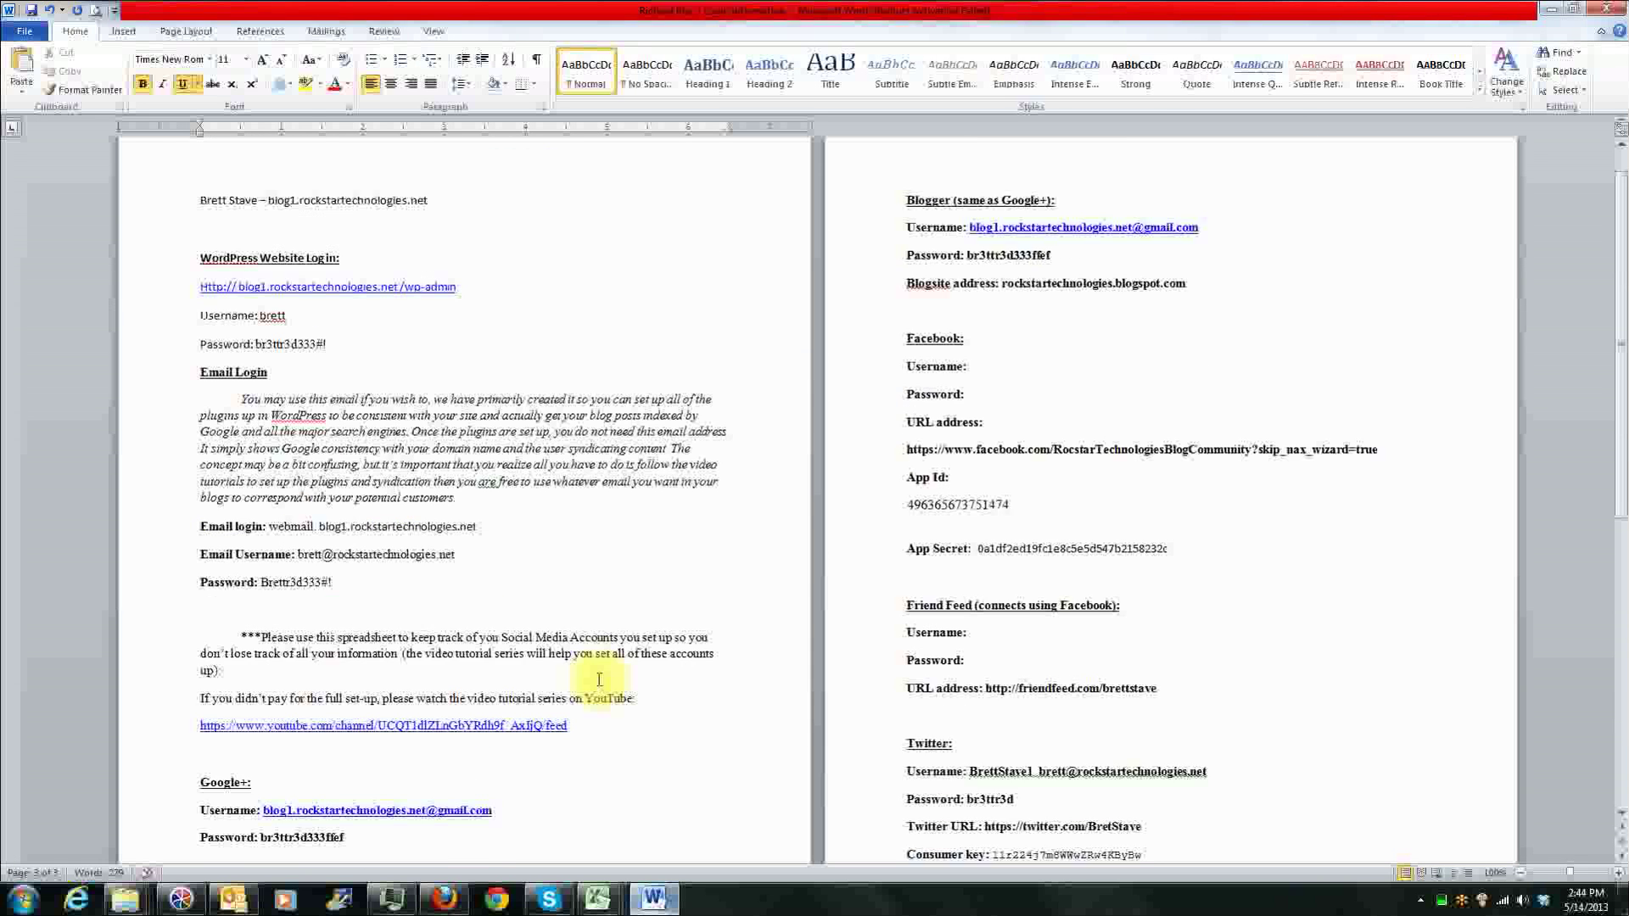
left_click(444, 899)
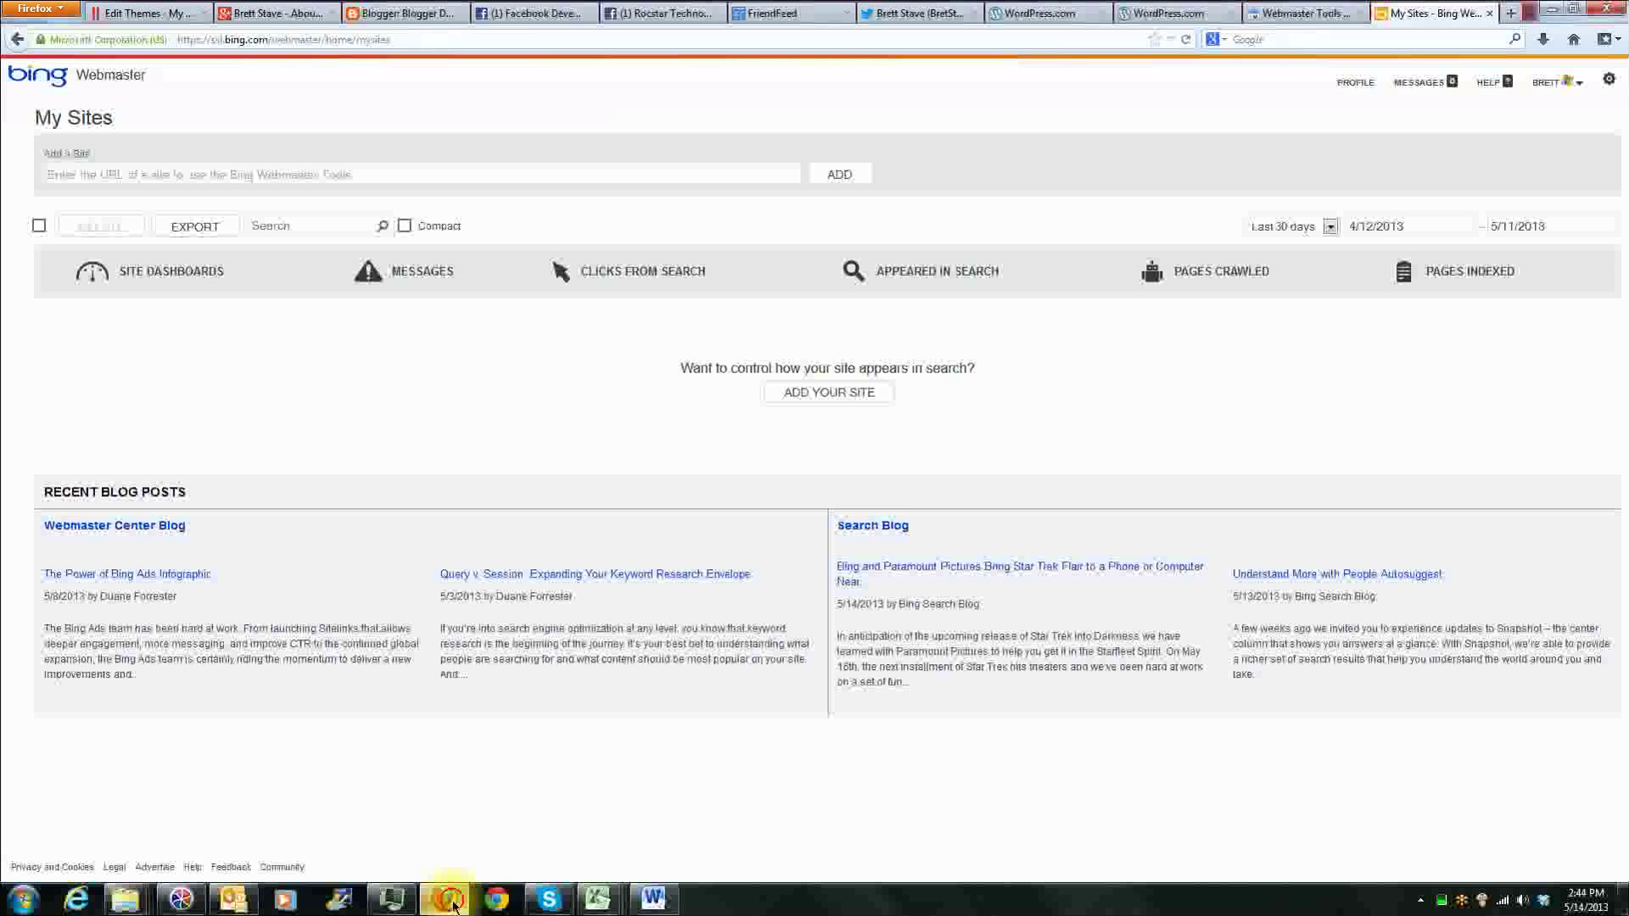
left_click(828, 396)
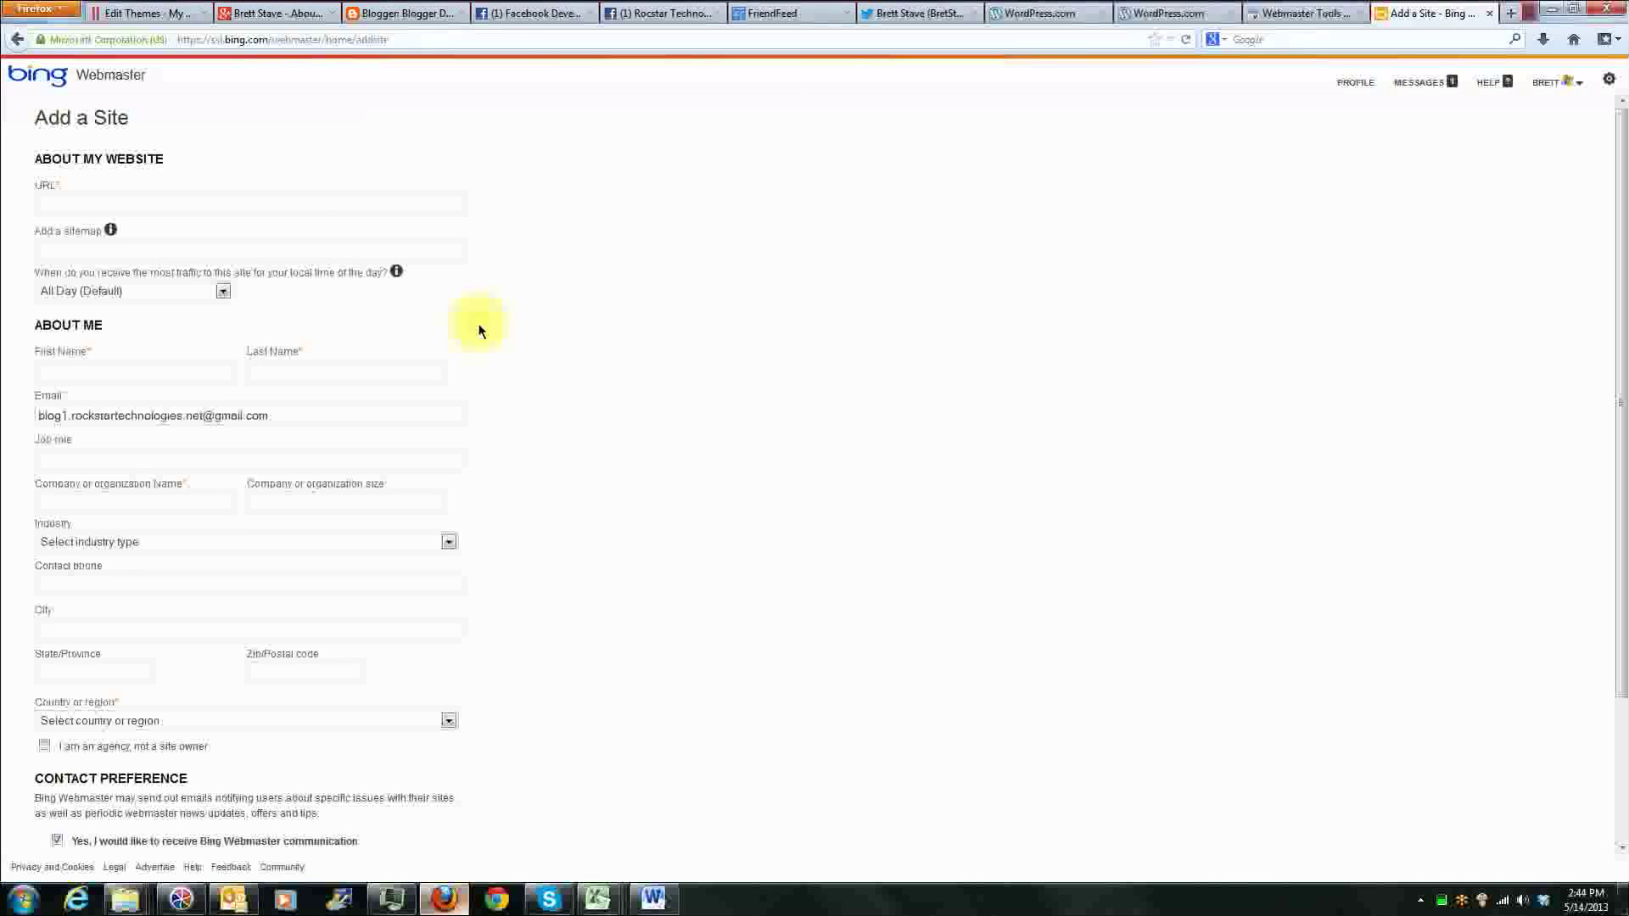
left_click(297, 211)
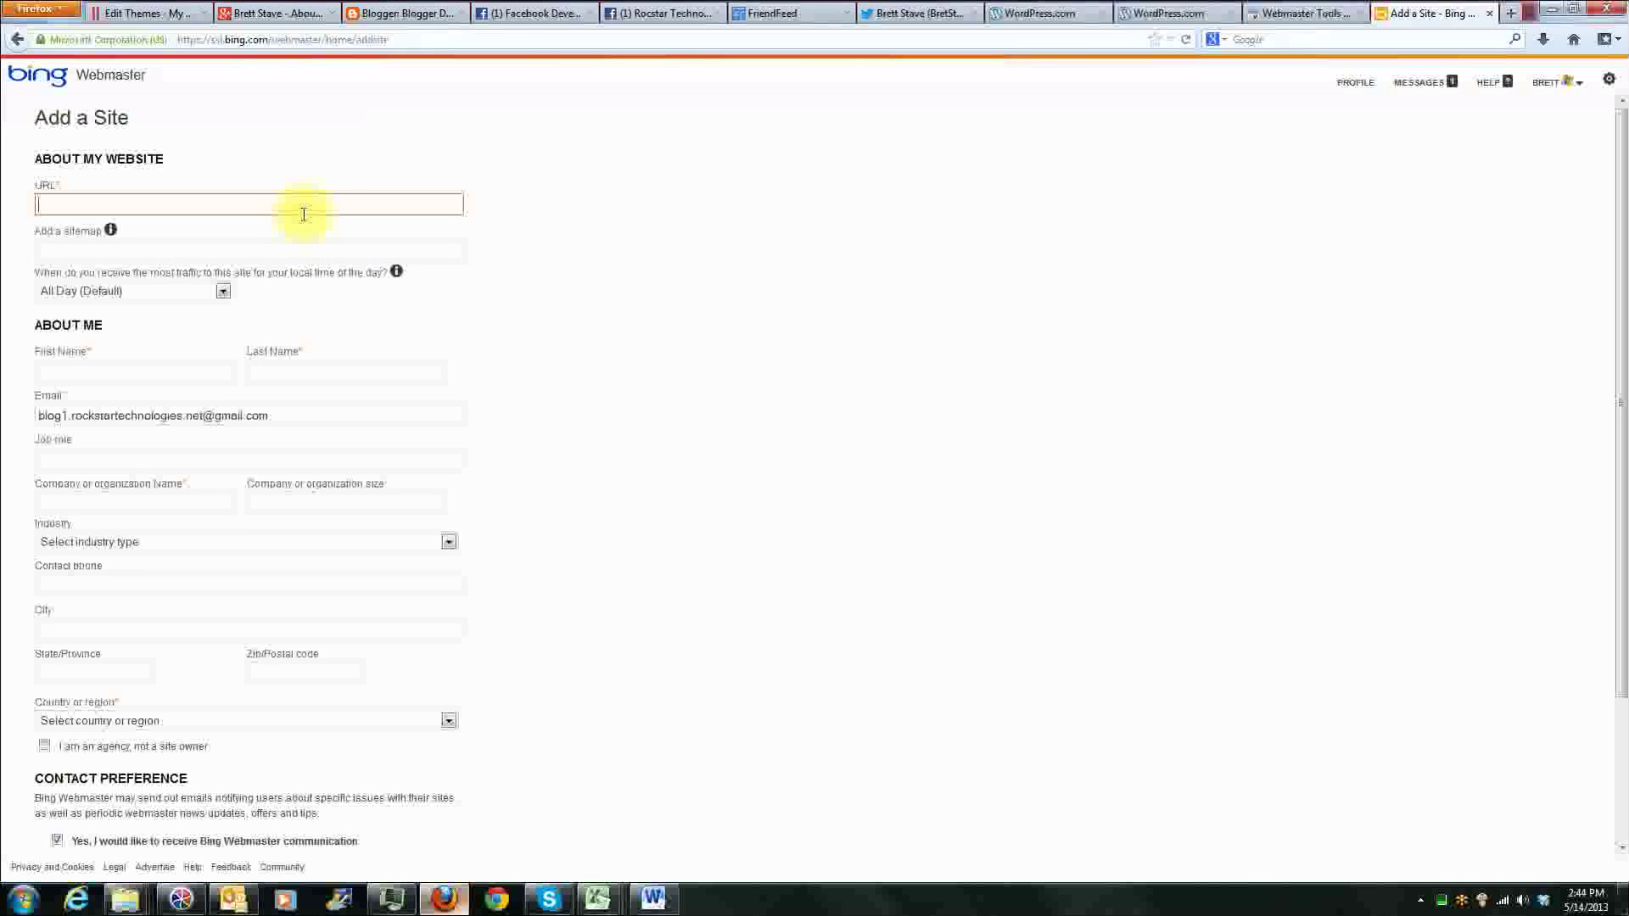
type("http://")
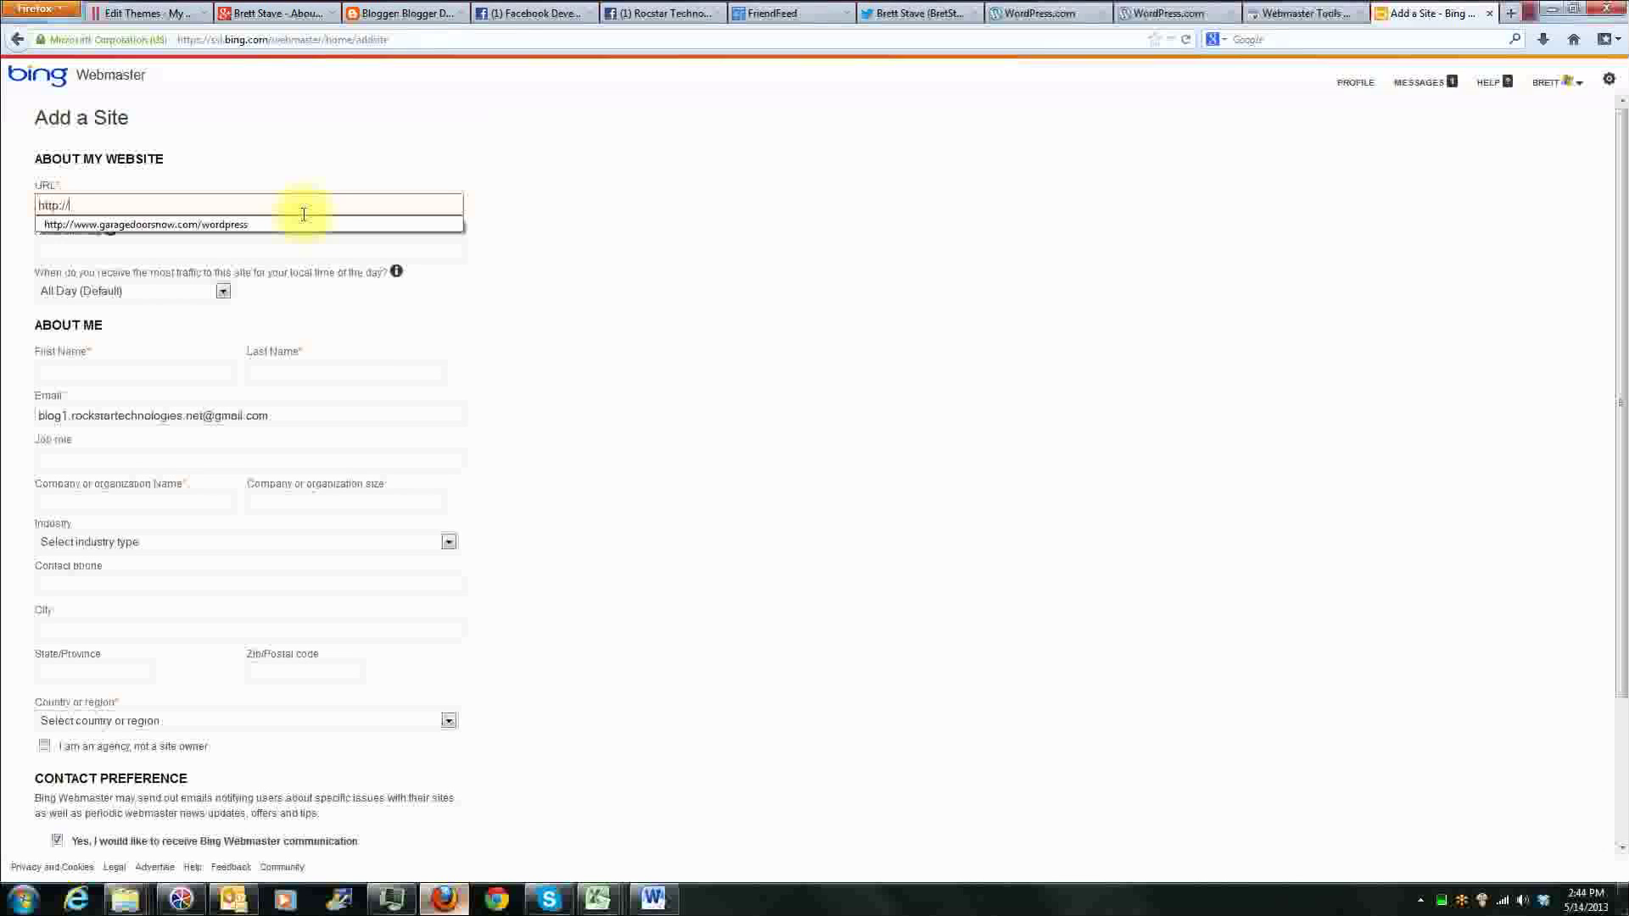
type("www.blog")
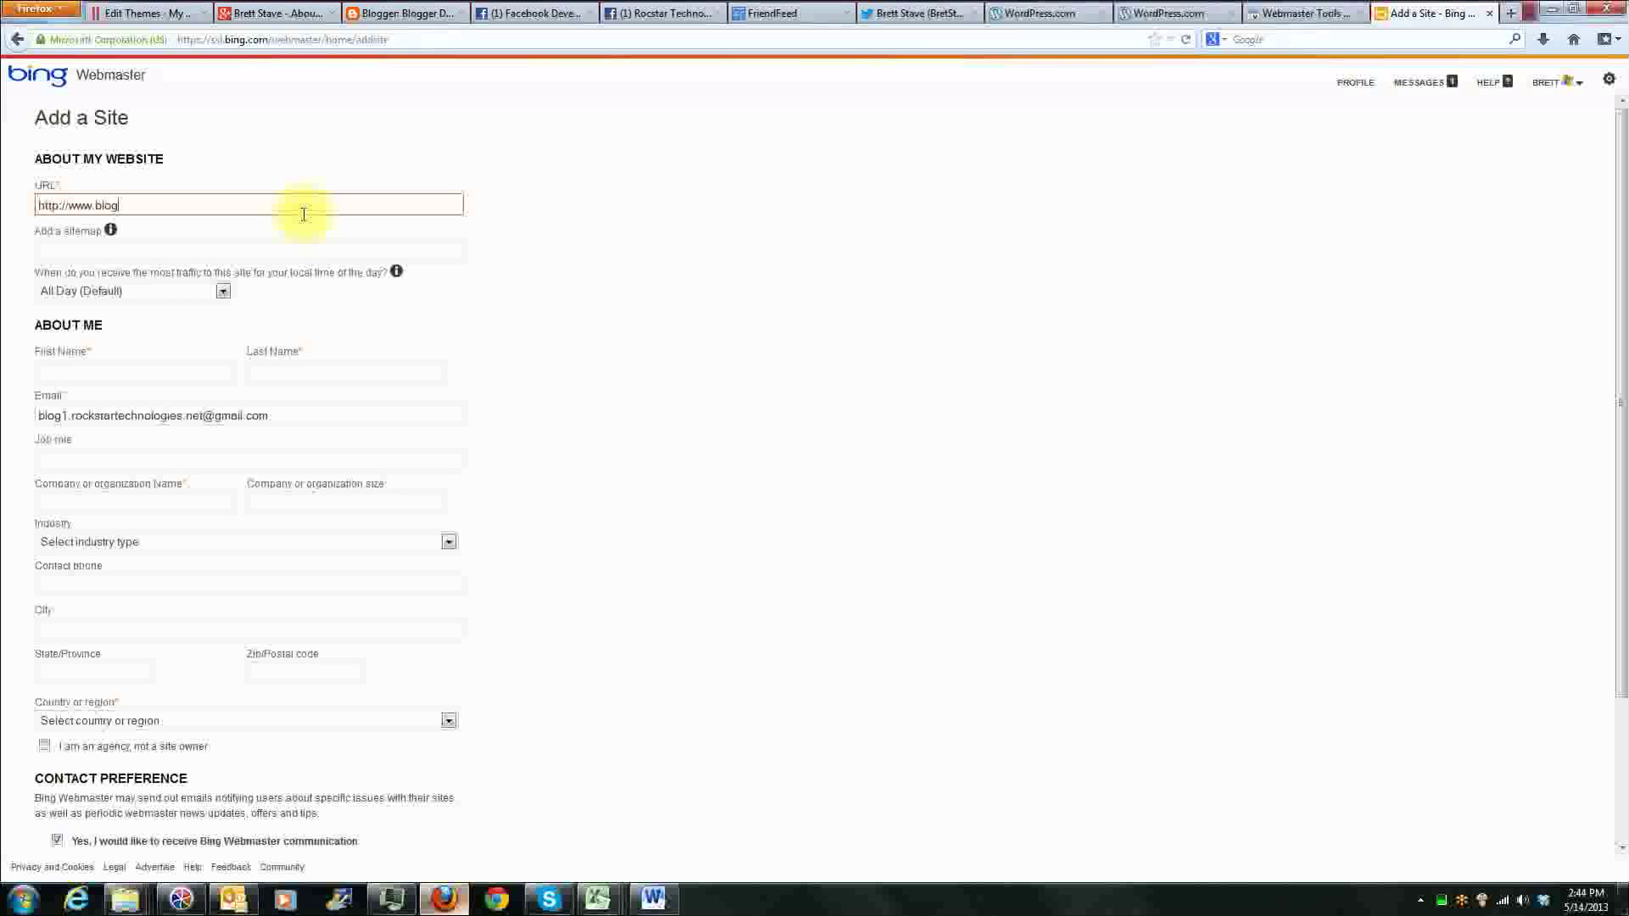
type("1.rockstartechnologies.net")
left_click(319, 246)
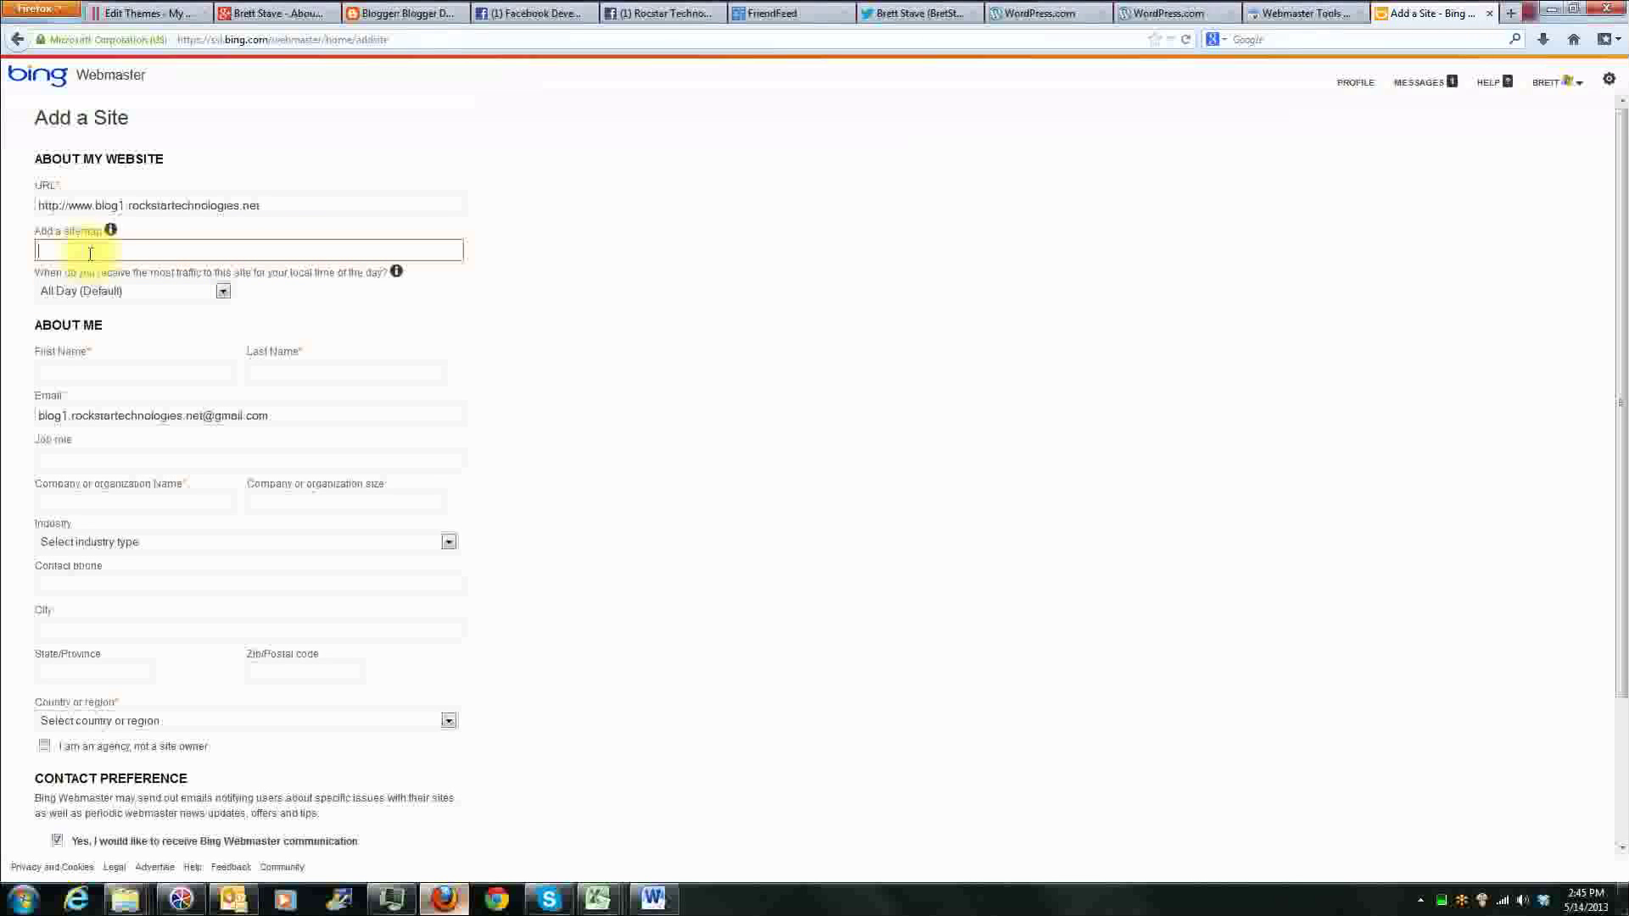
Step: Fill in the site owner's first and last name in the About Me section
left_click(102, 366)
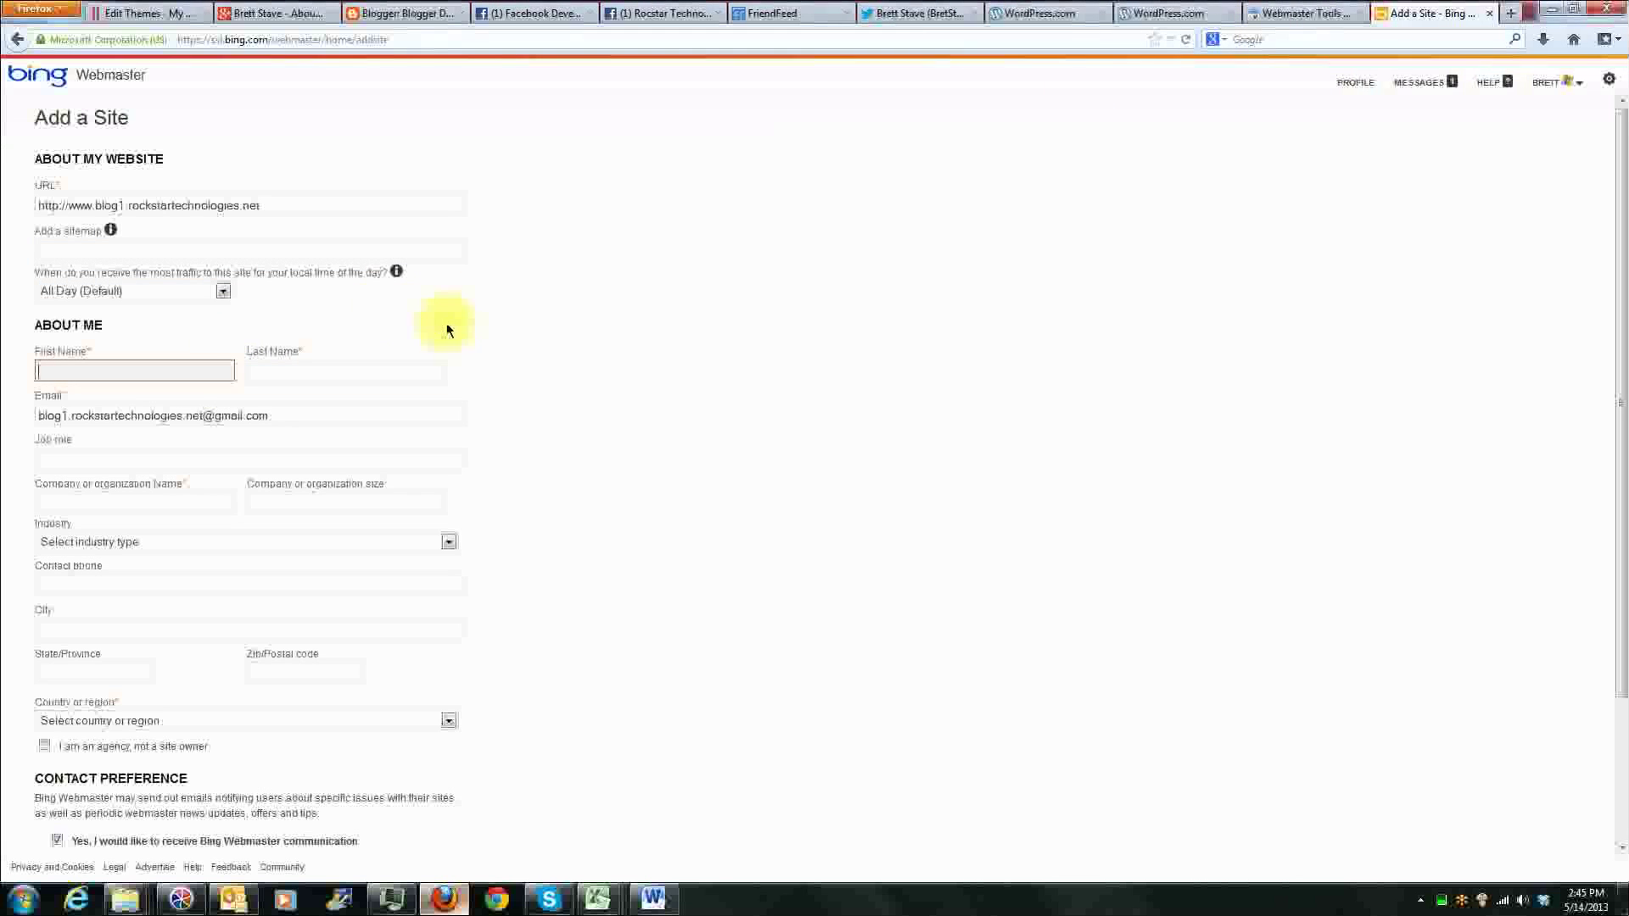
key("Tab")
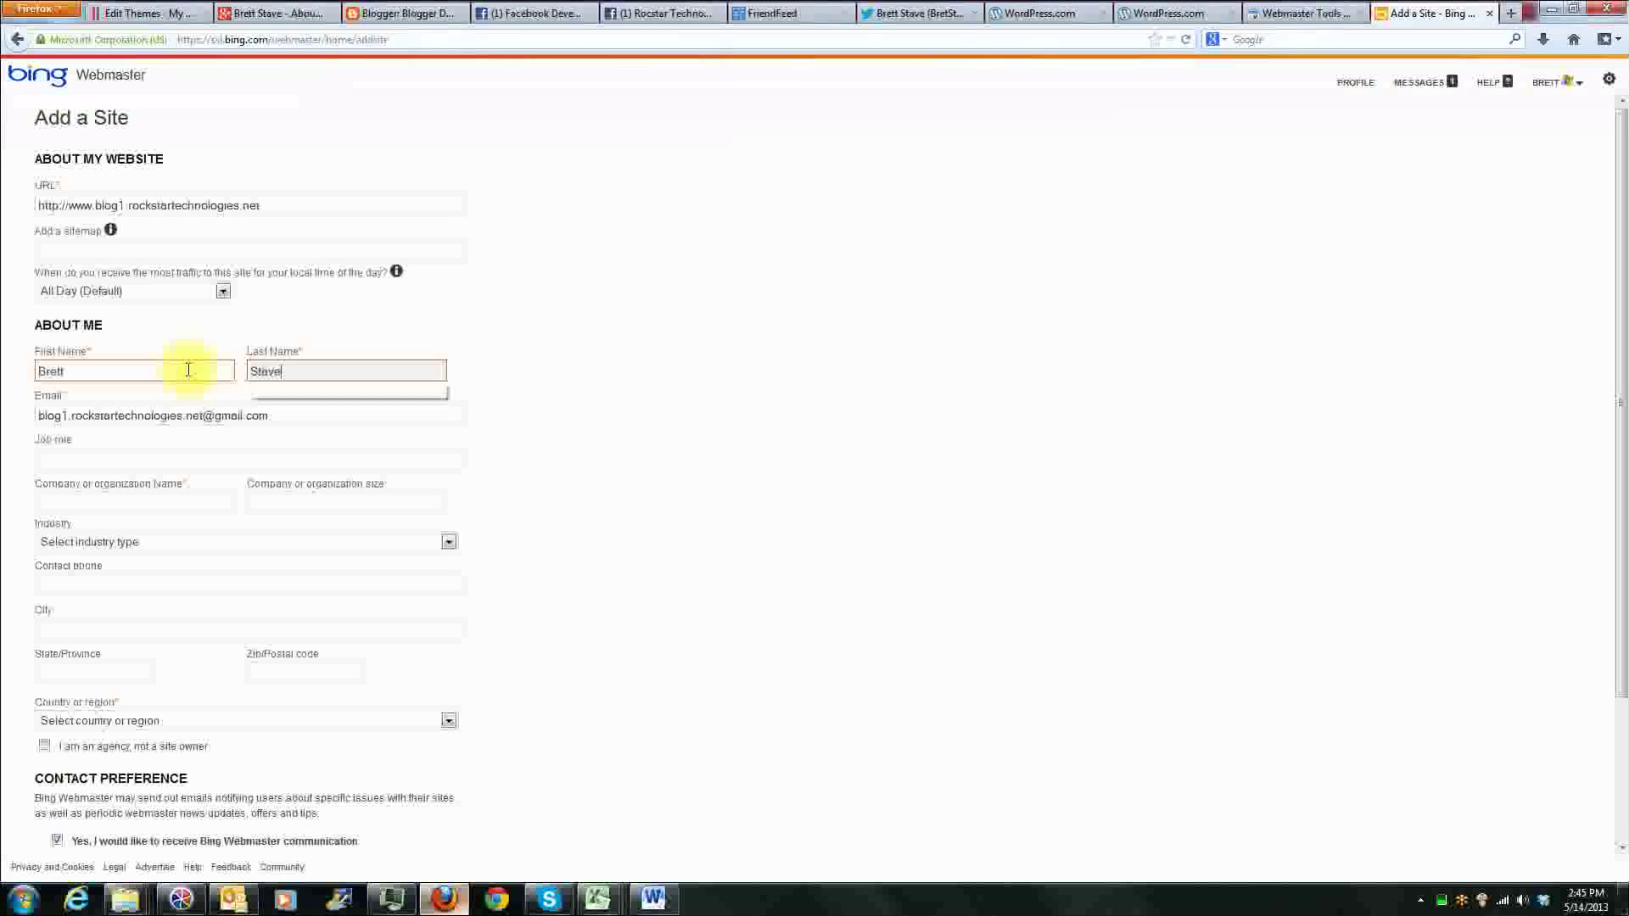
key("Tab")
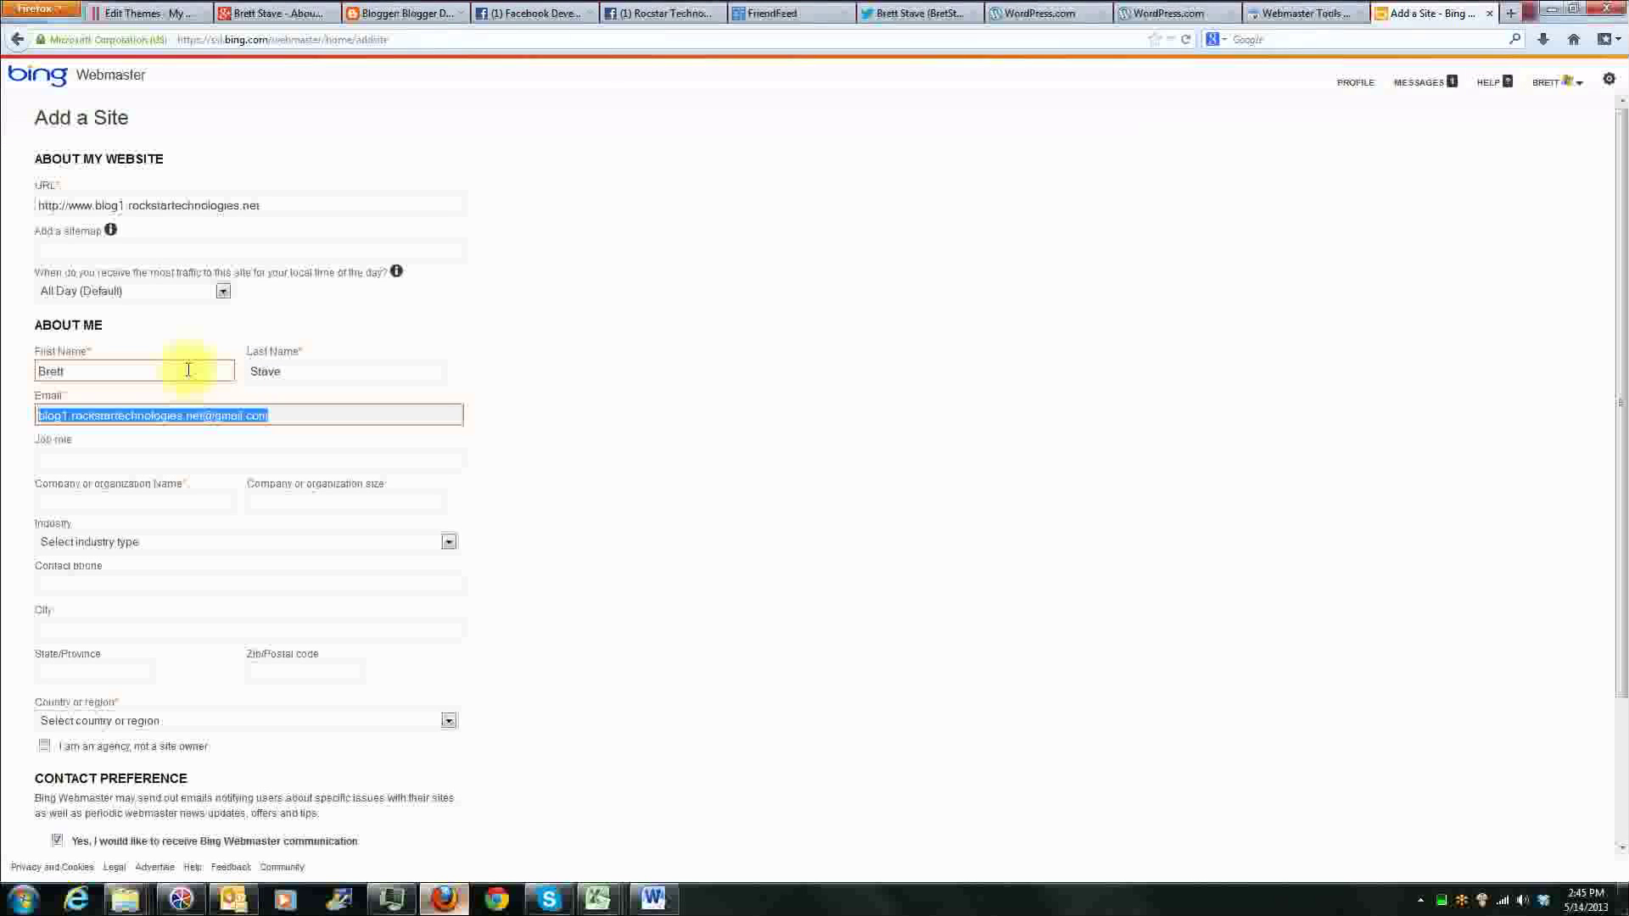
Step: Set the industry to Gaming, leaving the job role and company name empty
left_click(204, 463)
left_click(176, 501)
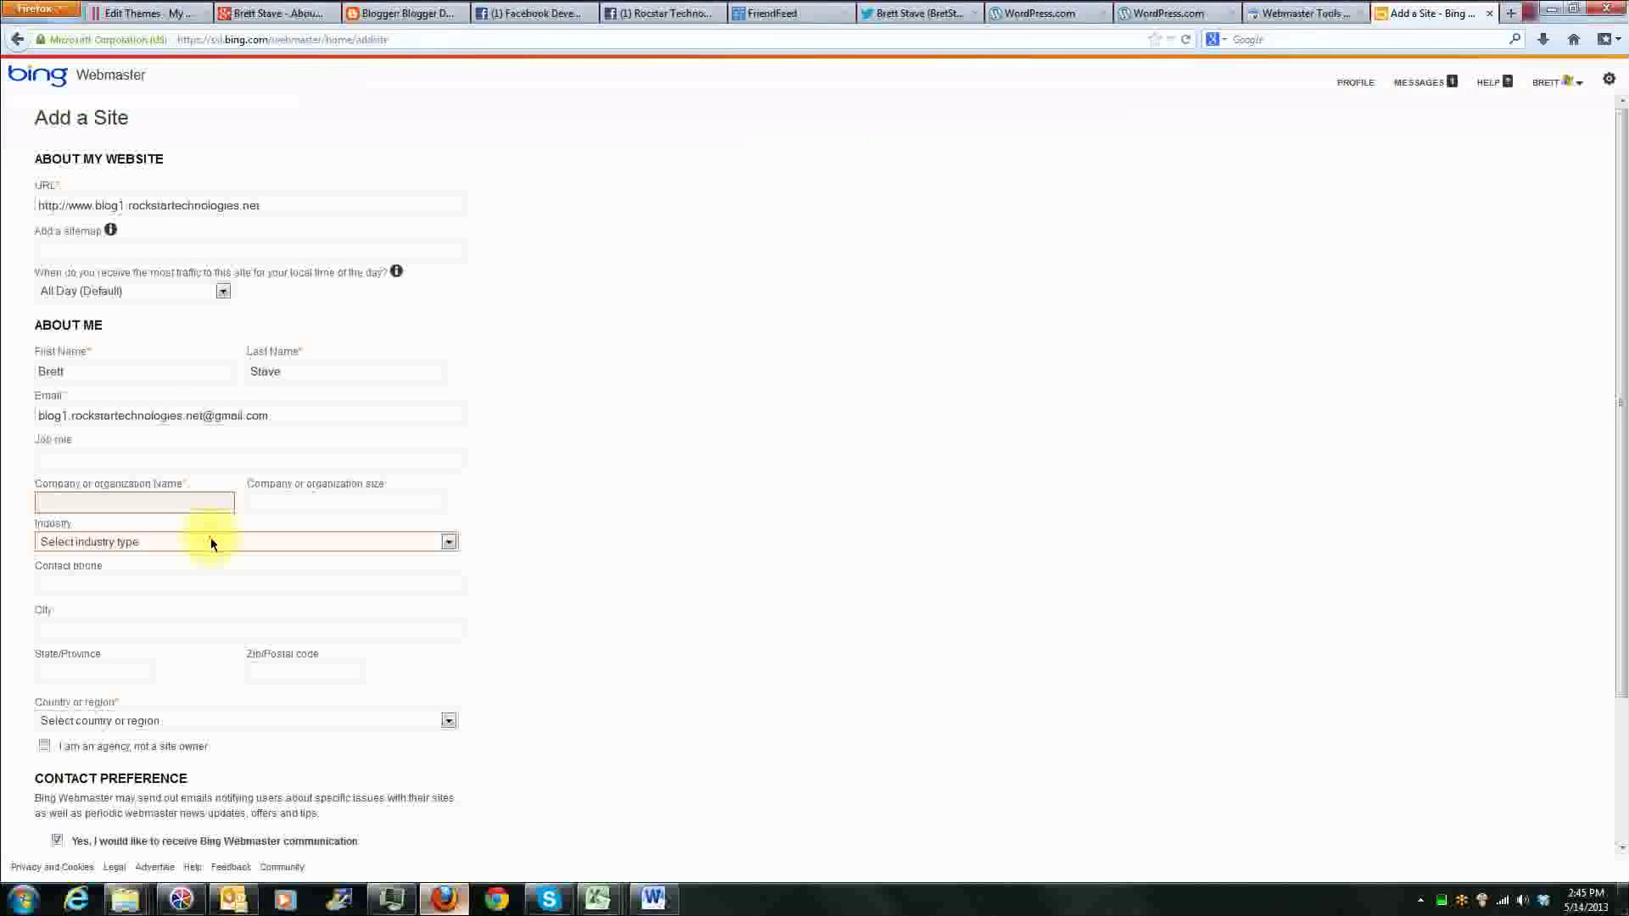
left_click(211, 537)
left_click(221, 668)
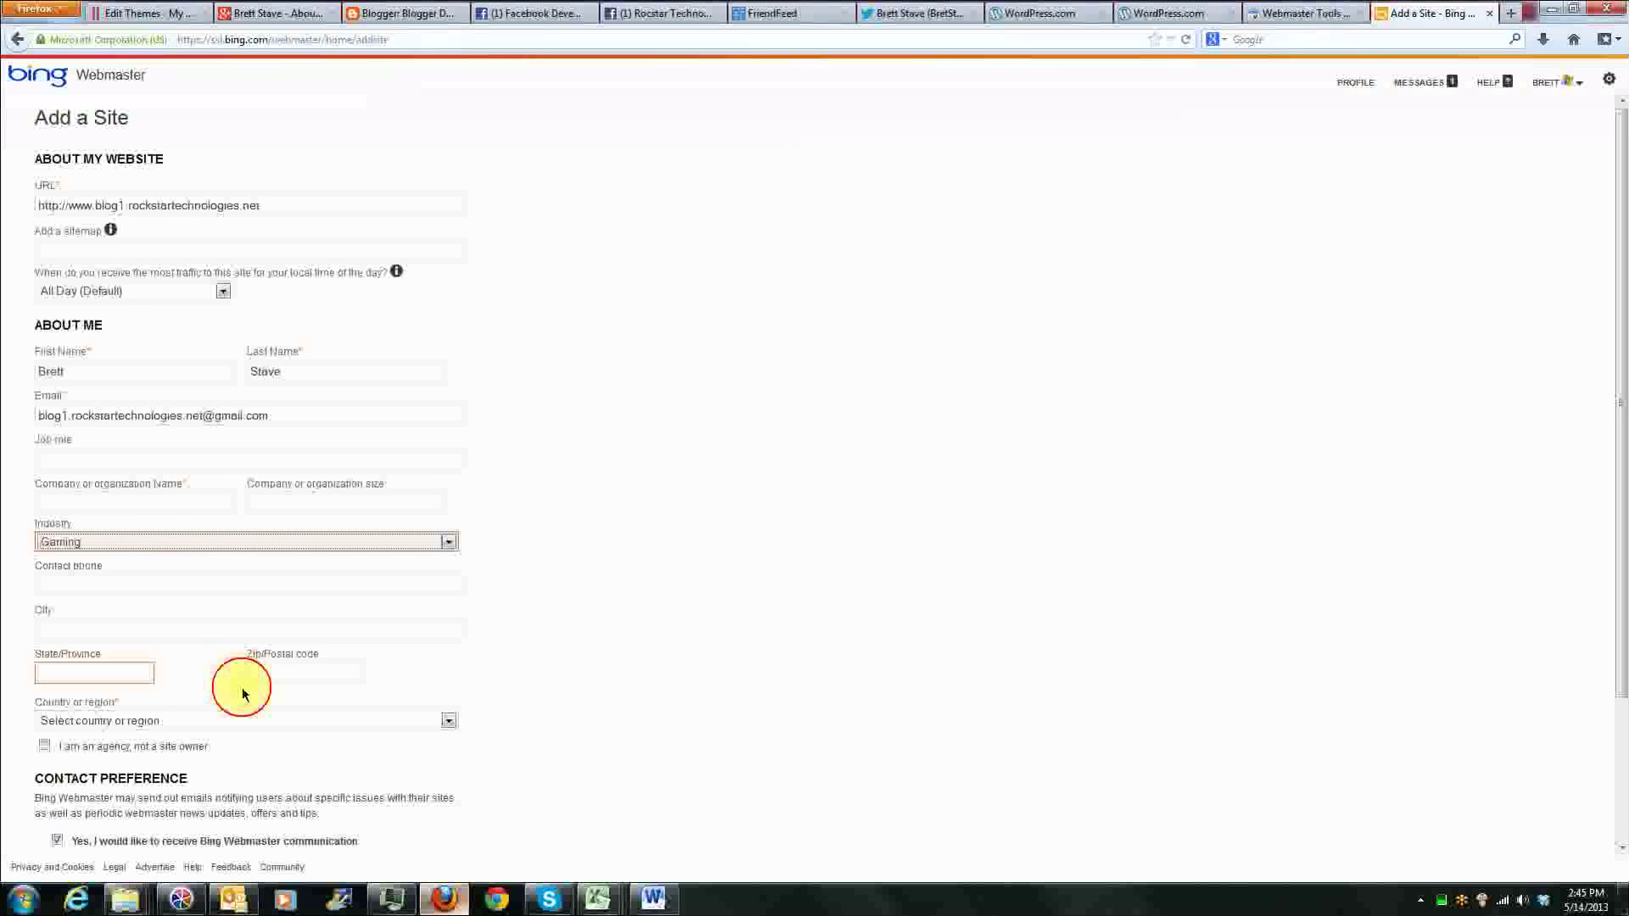
Step: Fill in the site owner's city, state and ZIP code
left_click(127, 629)
left_click(127, 631)
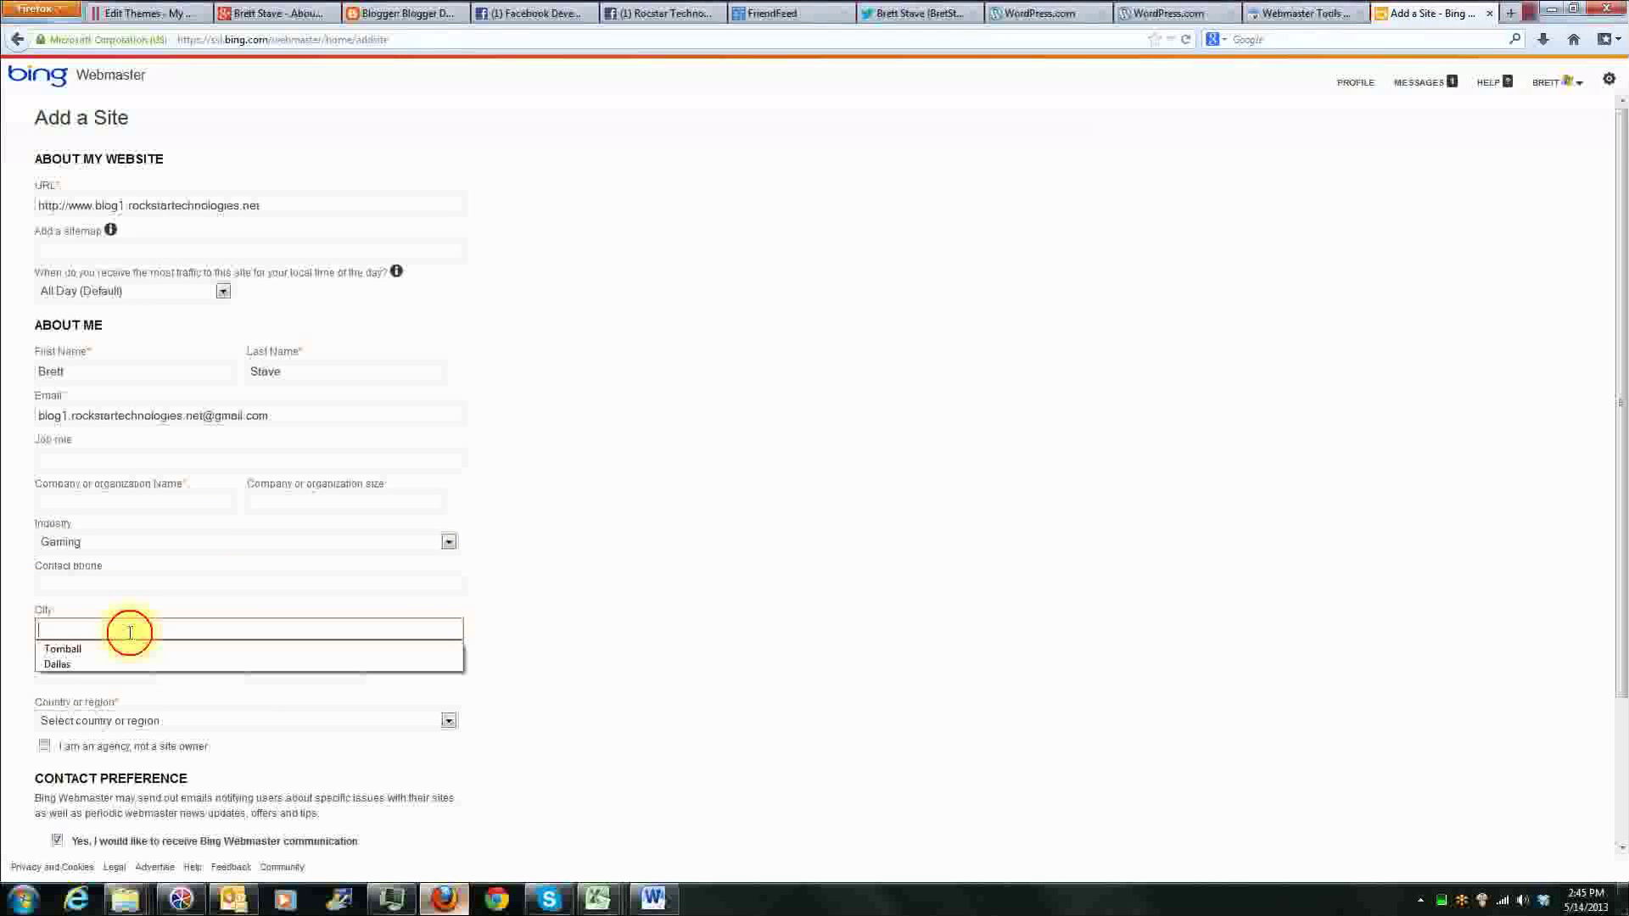
left_click(125, 662)
left_click(118, 672)
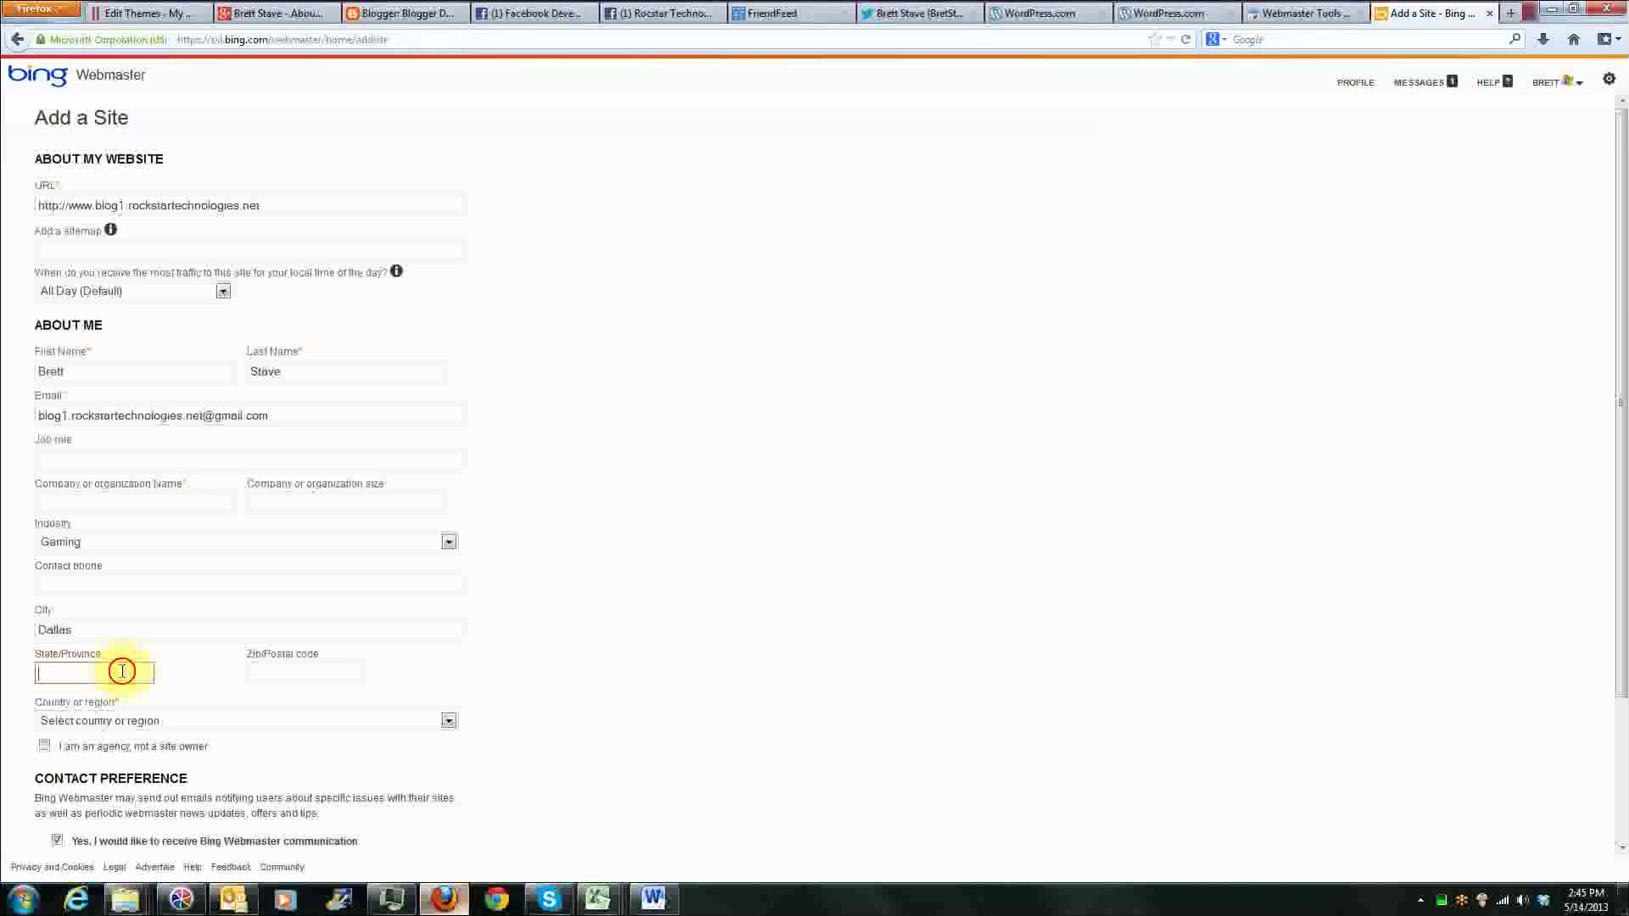
type("tx")
left_click(309, 673)
type("752")
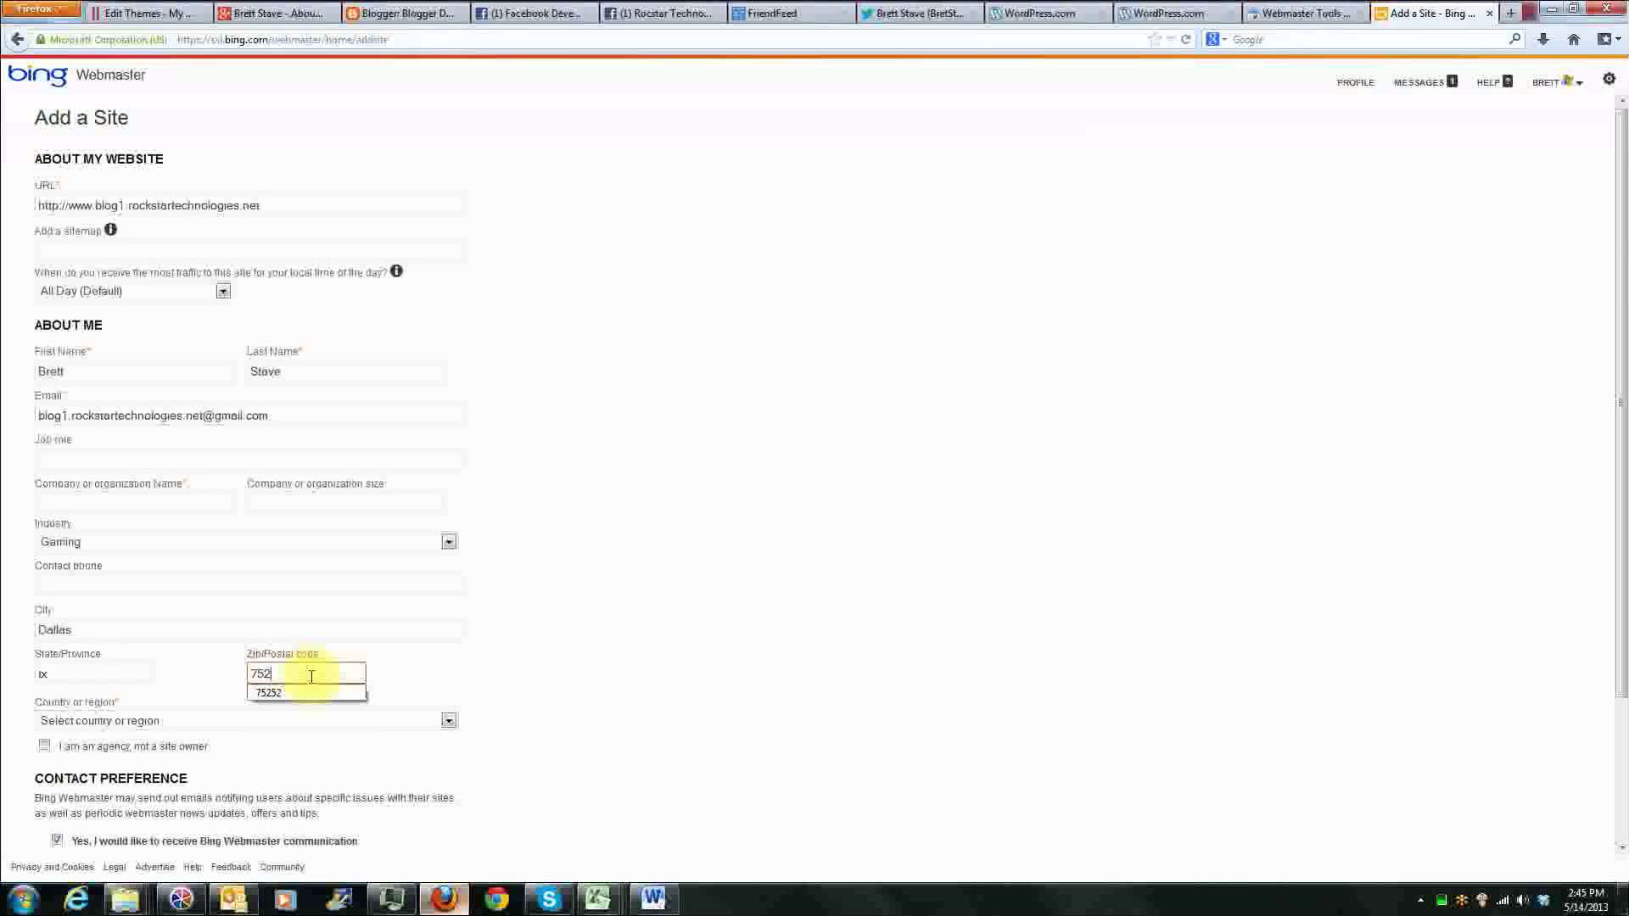
type("52")
key("Tab")
Step: Set the site owner's country or region to United States
scroll(356, 658, "down", 2)
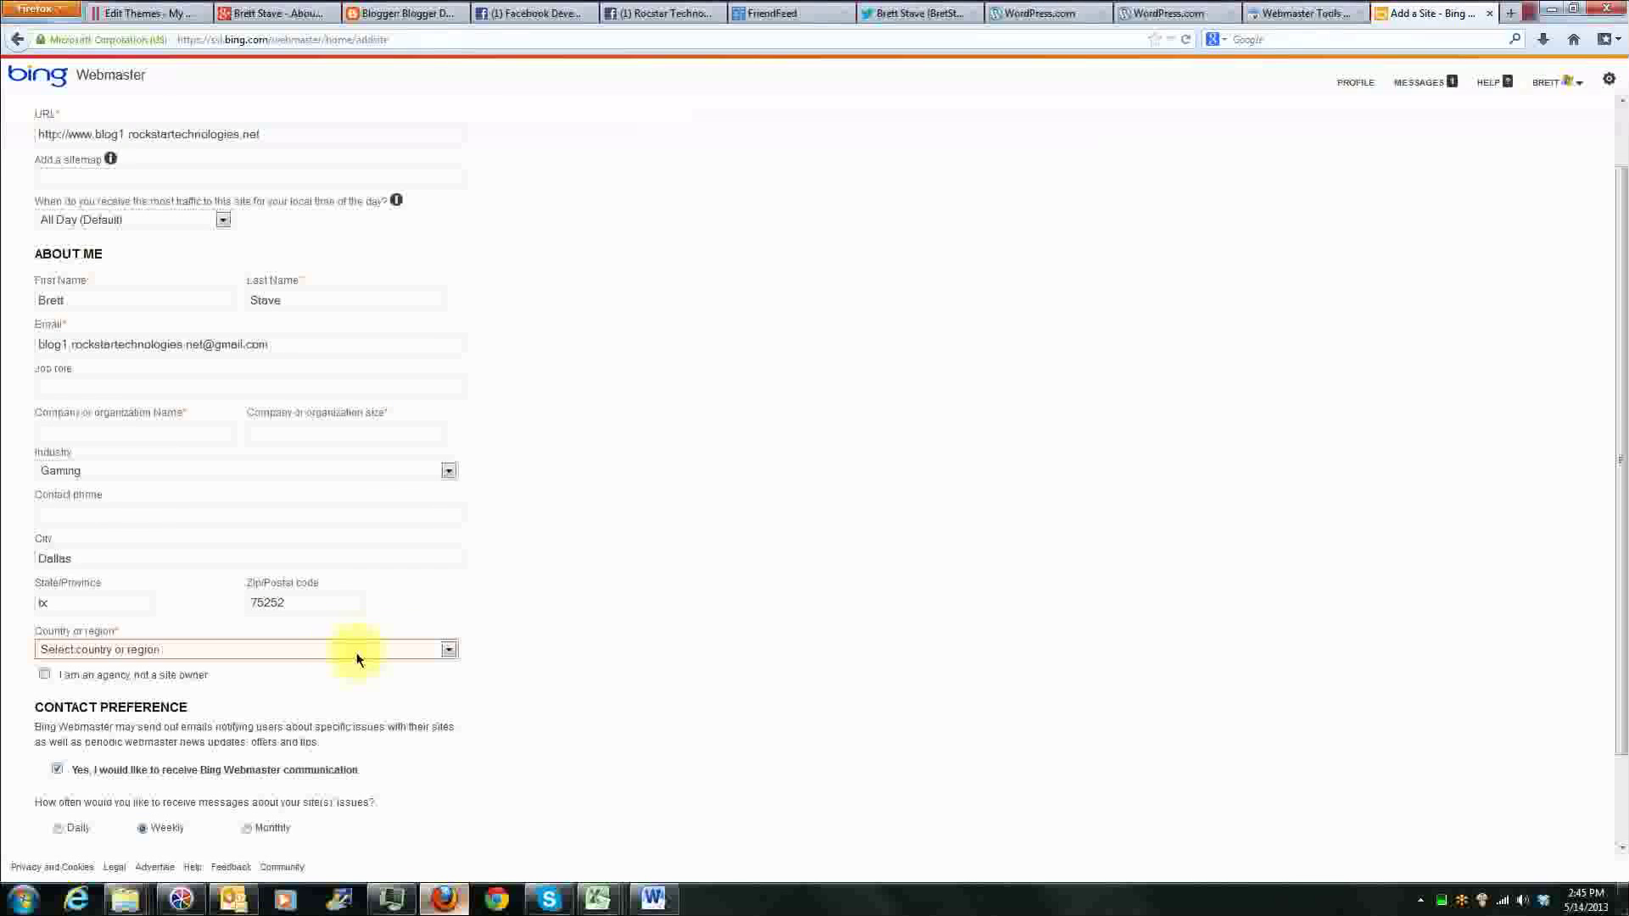
left_click(252, 650)
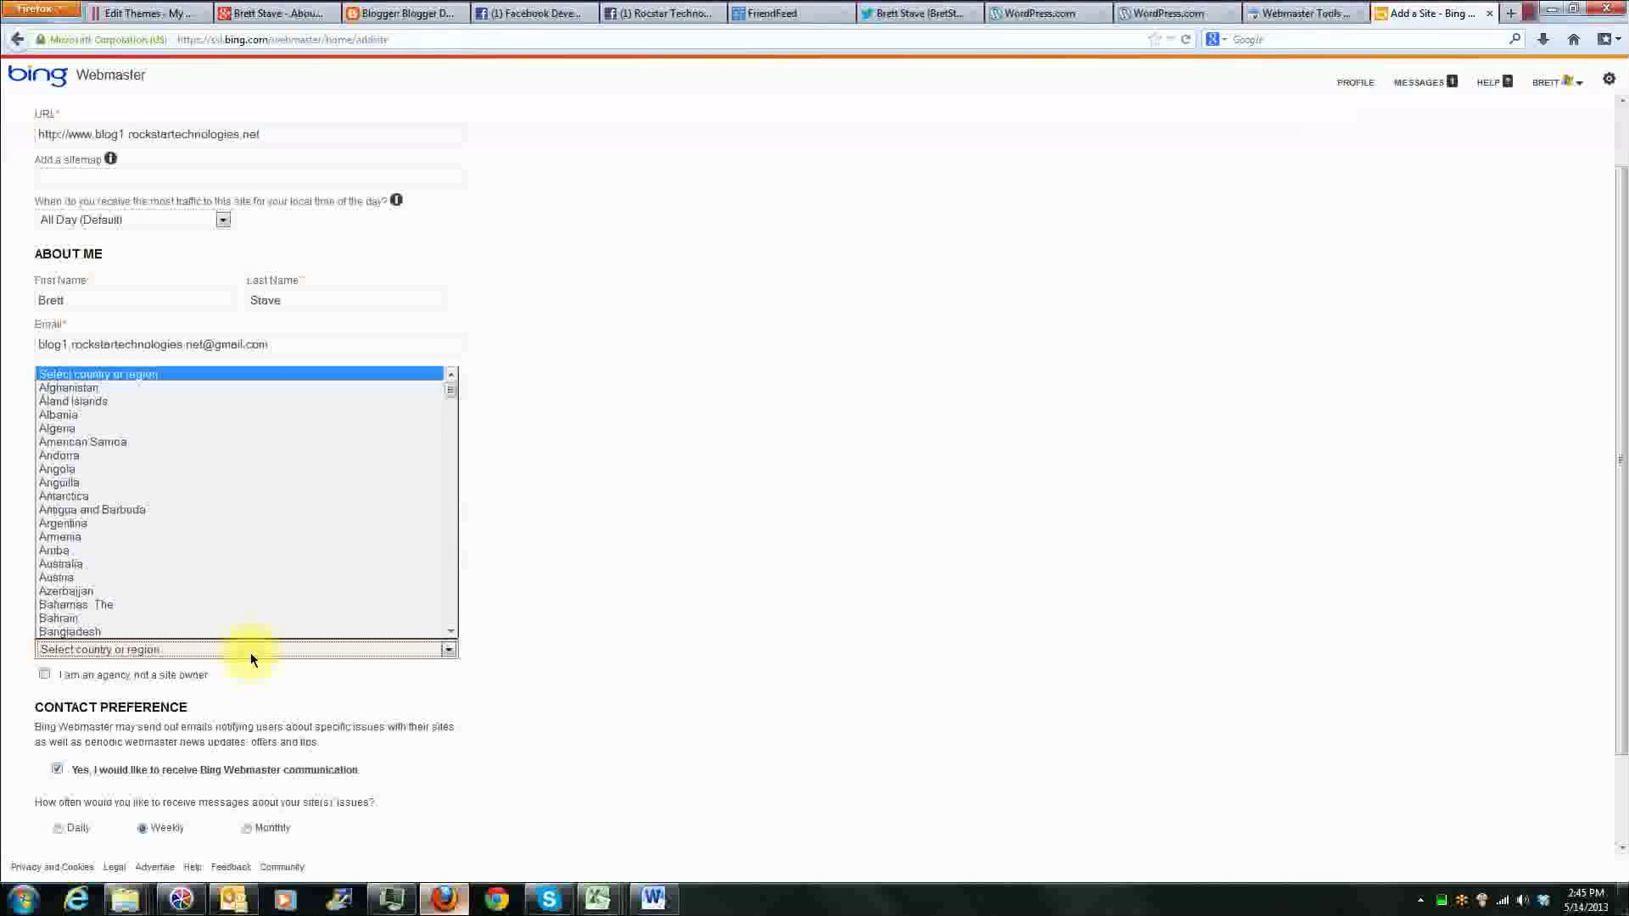
key("u")
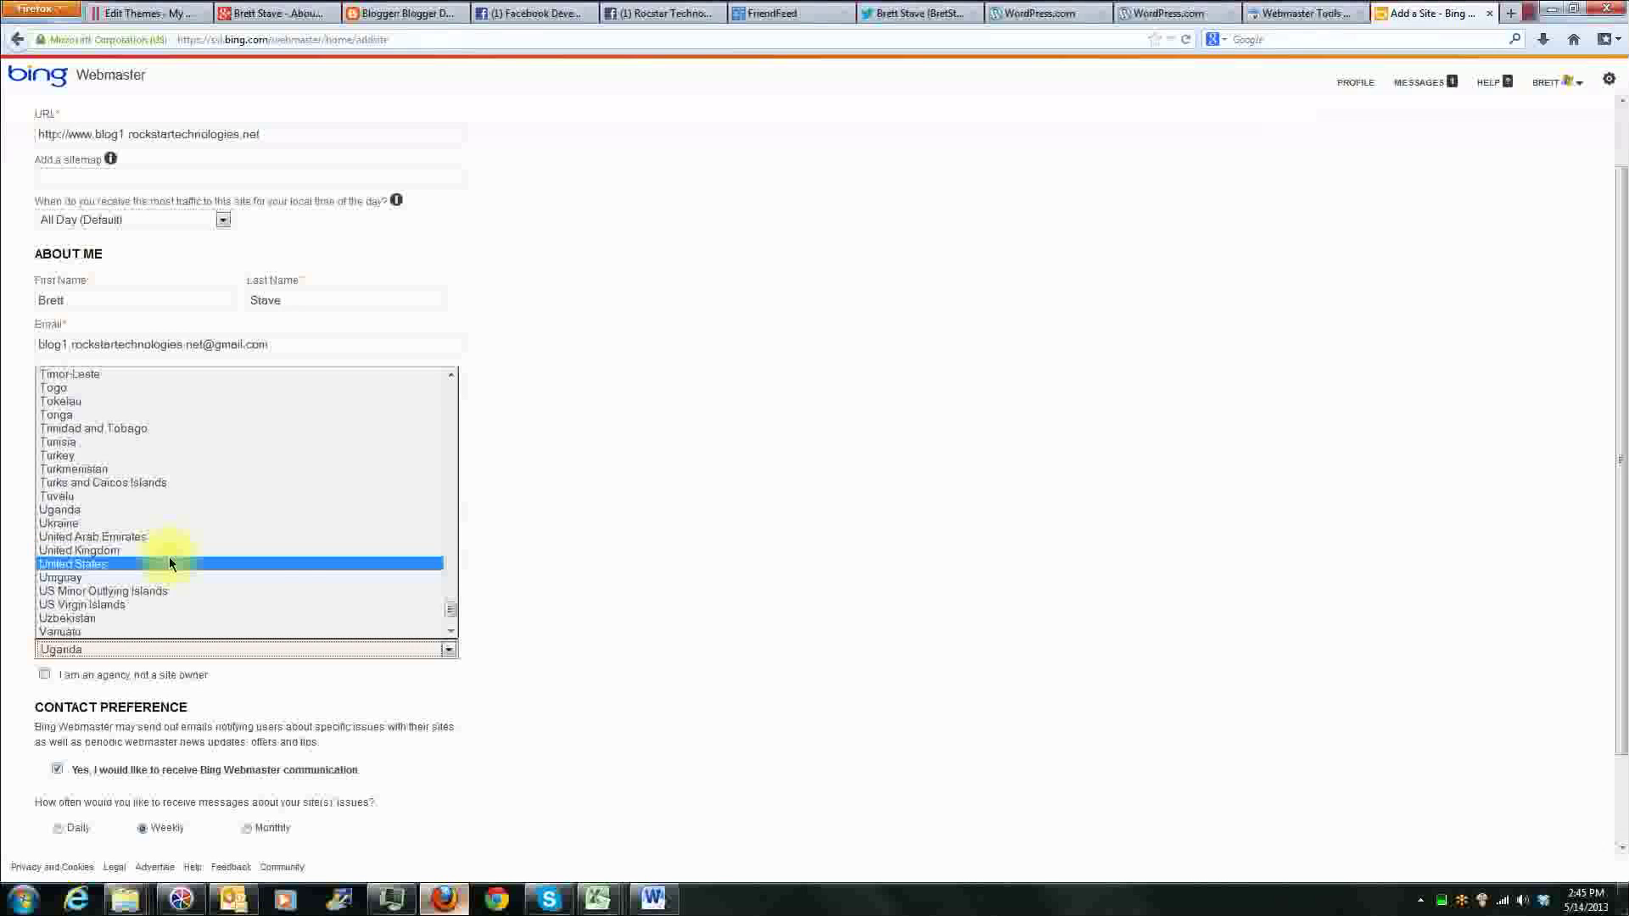
left_click(170, 560)
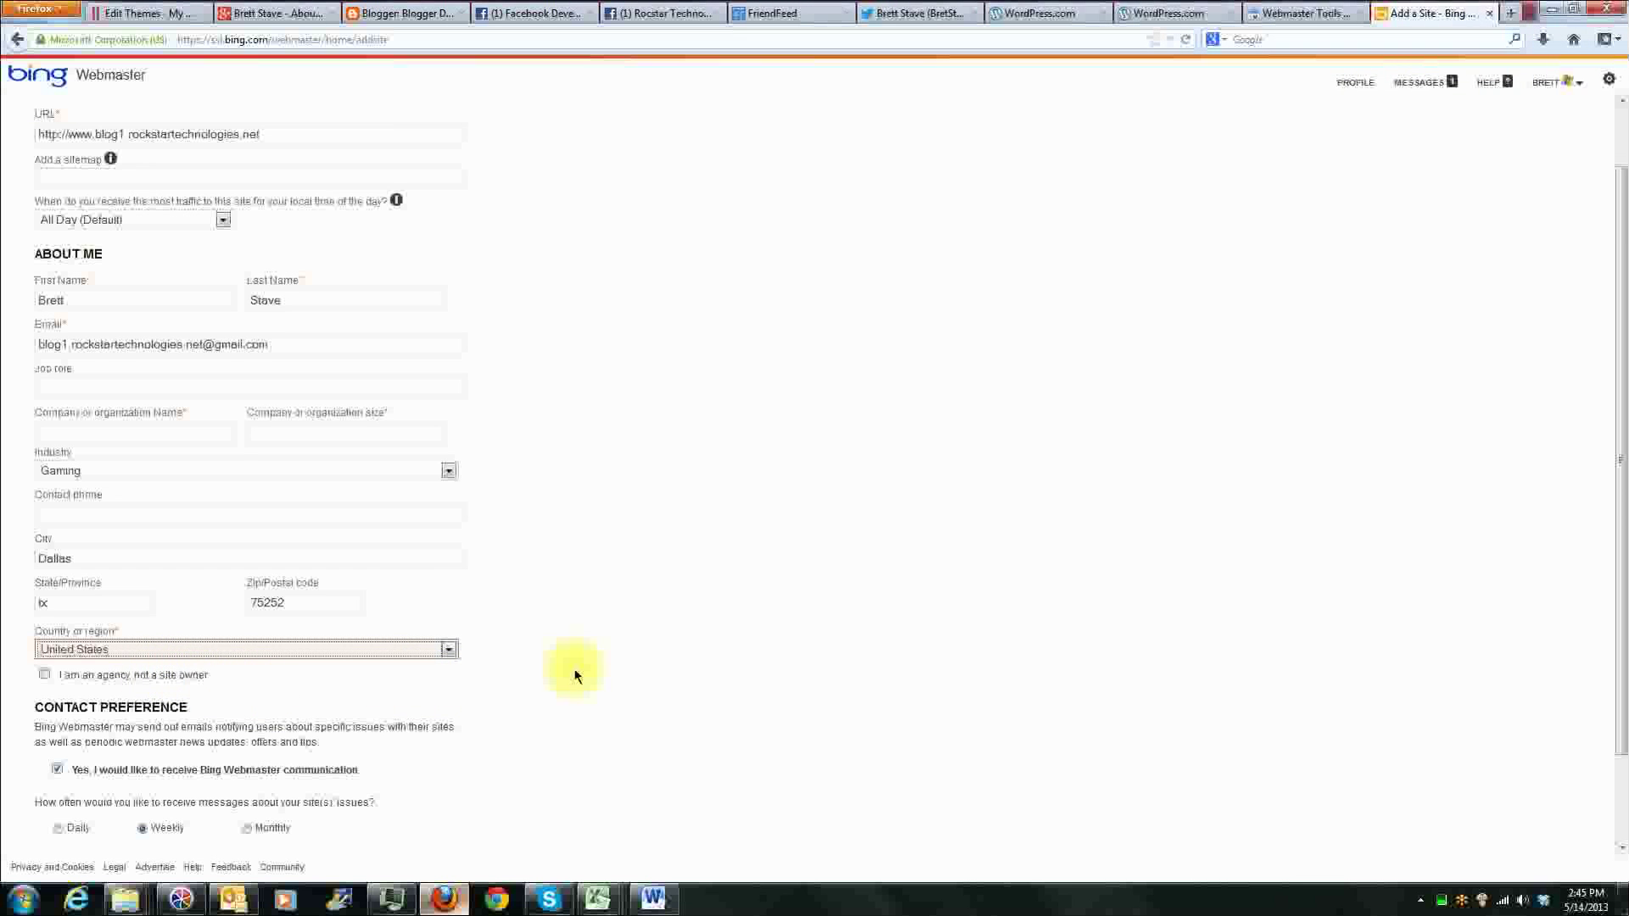
Step: Opt out of receiving Bing Webmaster communication and try to save the Add a Site form
scroll(573, 671, "down", 2)
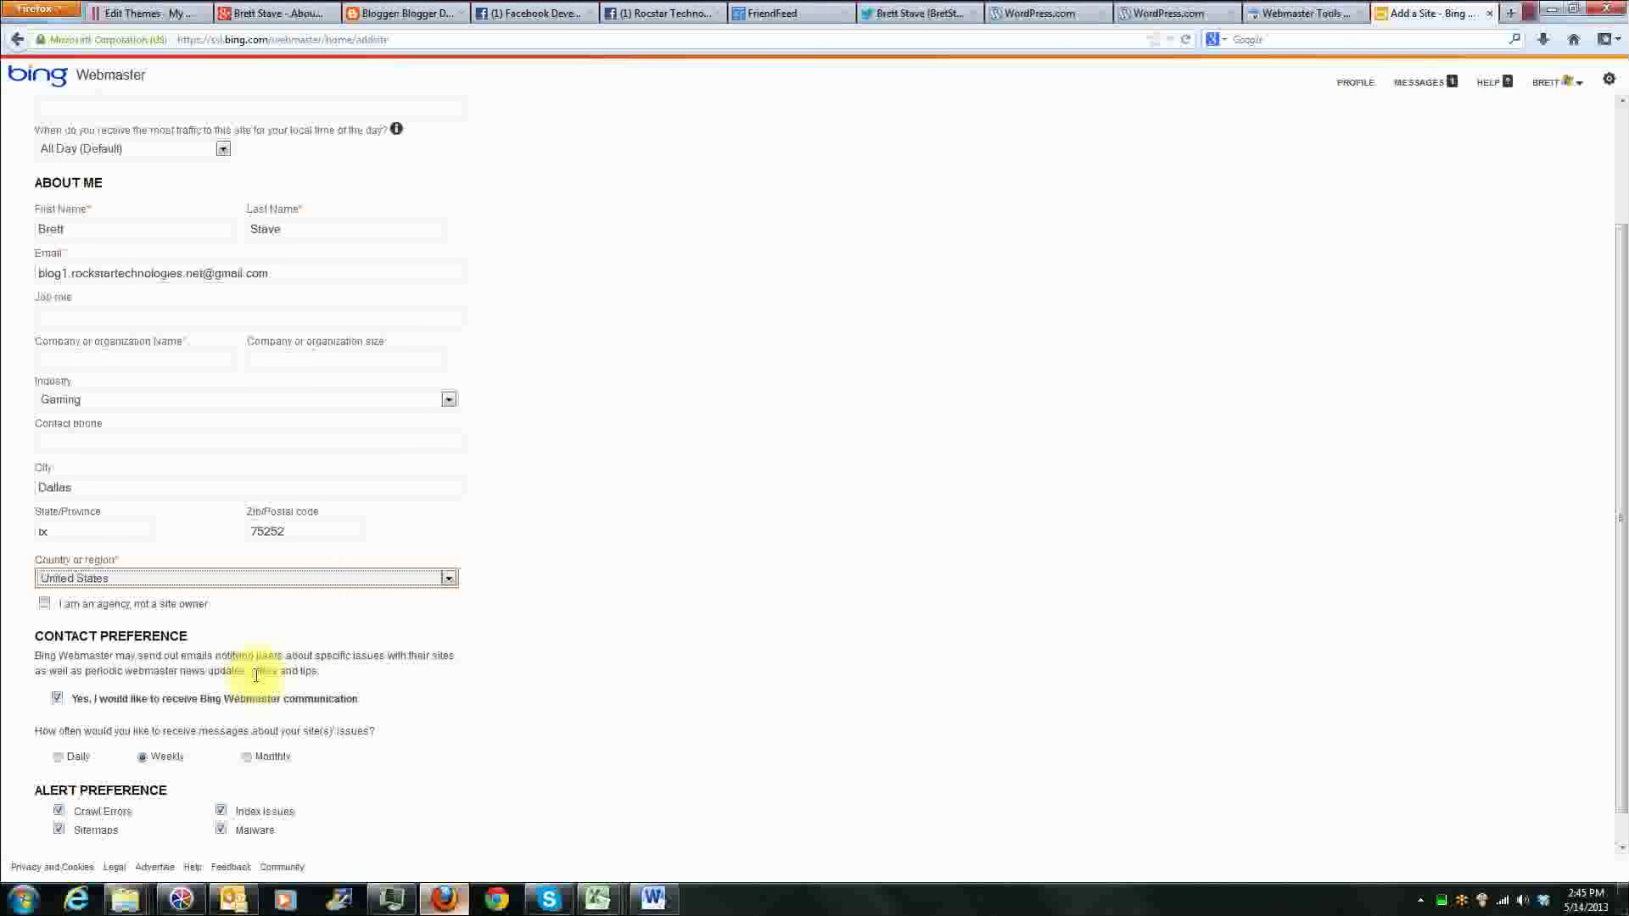
scroll(254, 670, "down", 1)
left_click(66, 671)
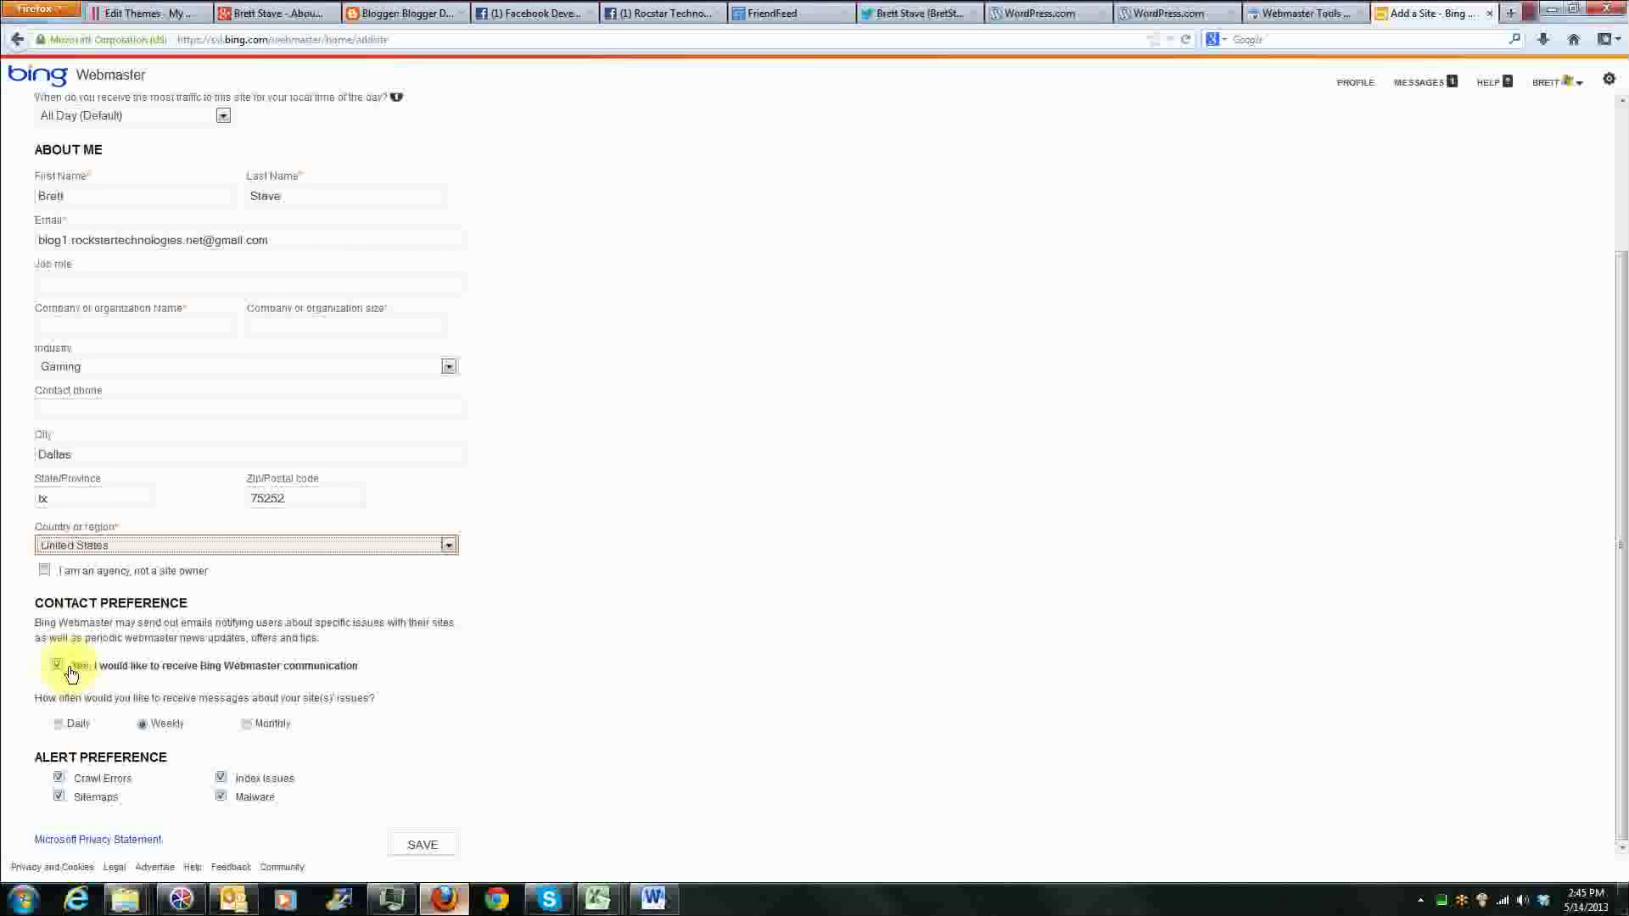
left_click(59, 666)
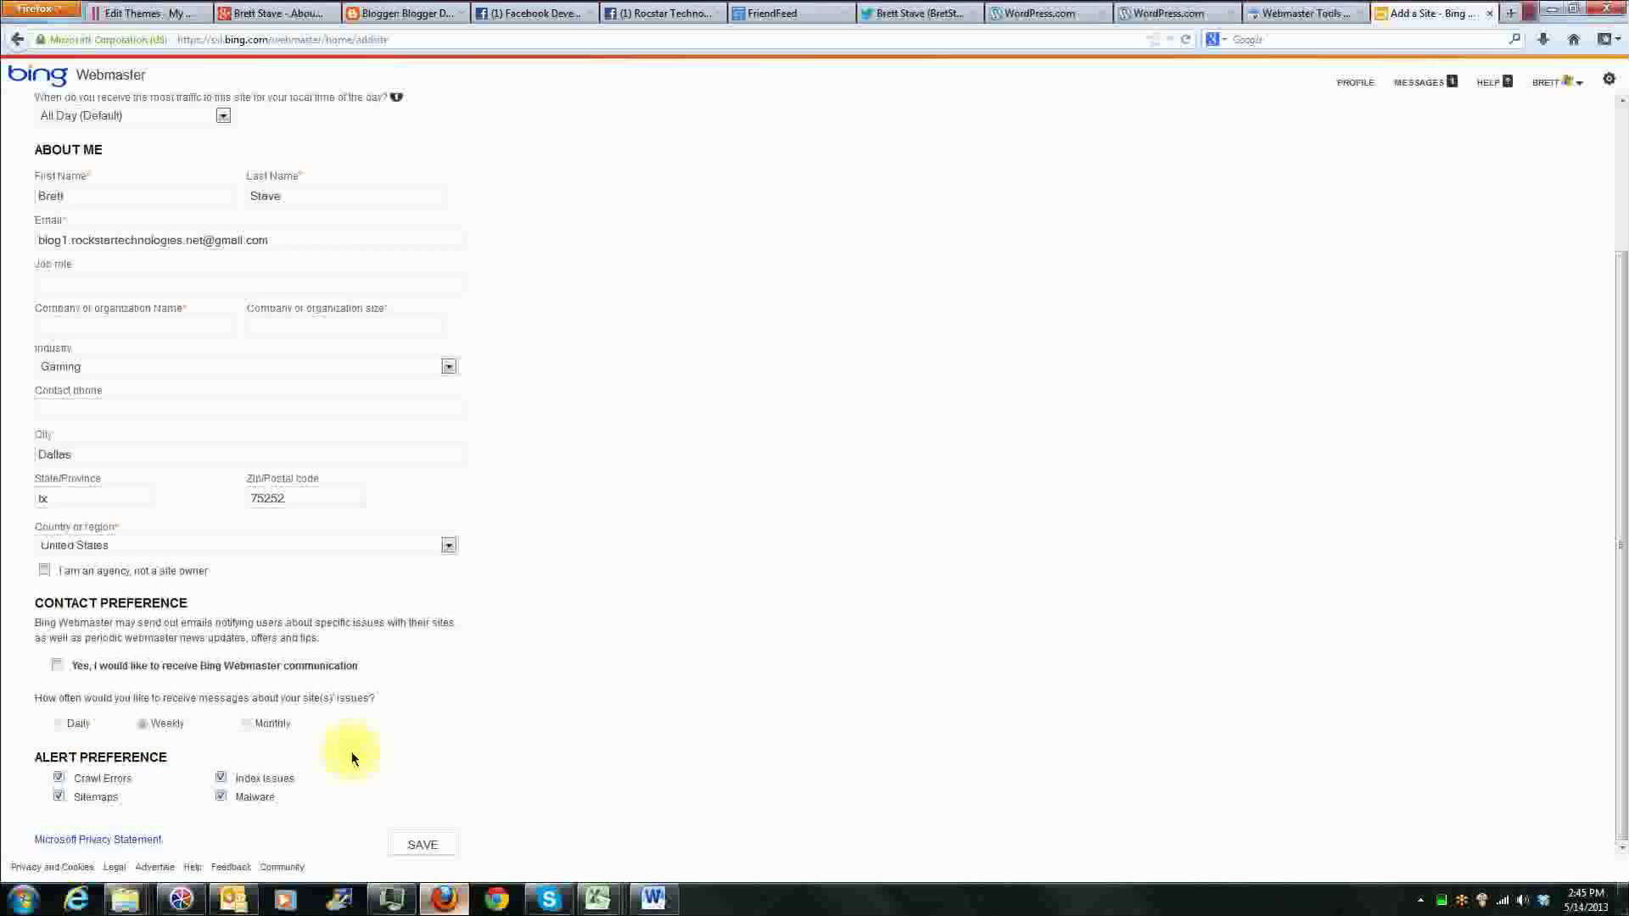
left_click(420, 845)
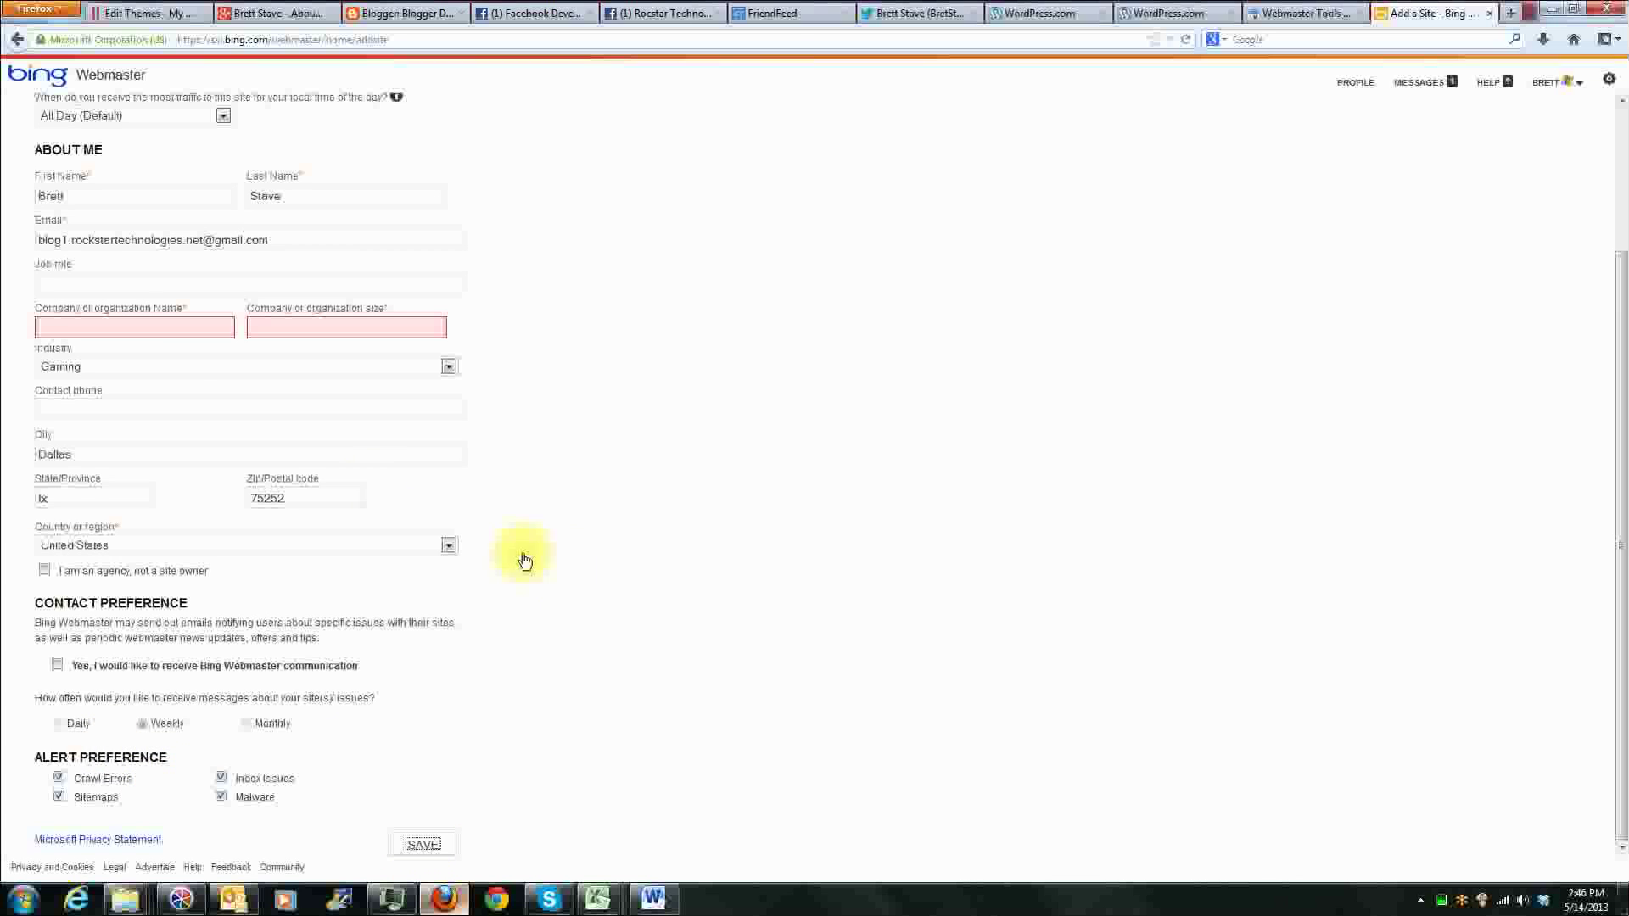
Step: Enter POW as the company name and 1 as the company size, and save the form
left_click(132, 327)
type("POW")
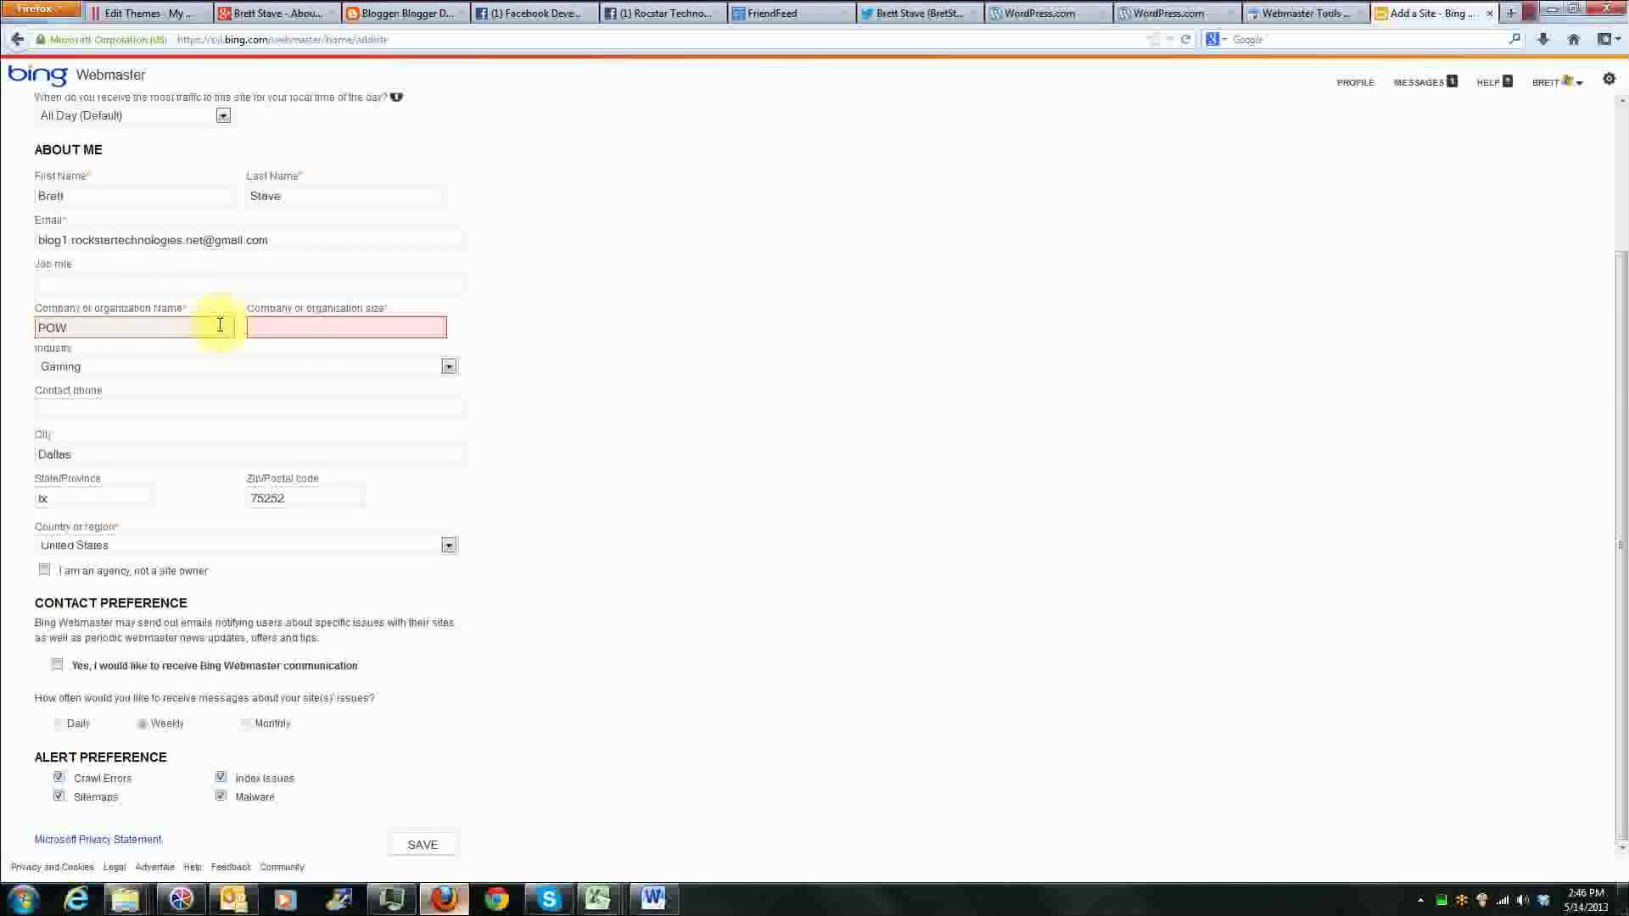
left_click(313, 325)
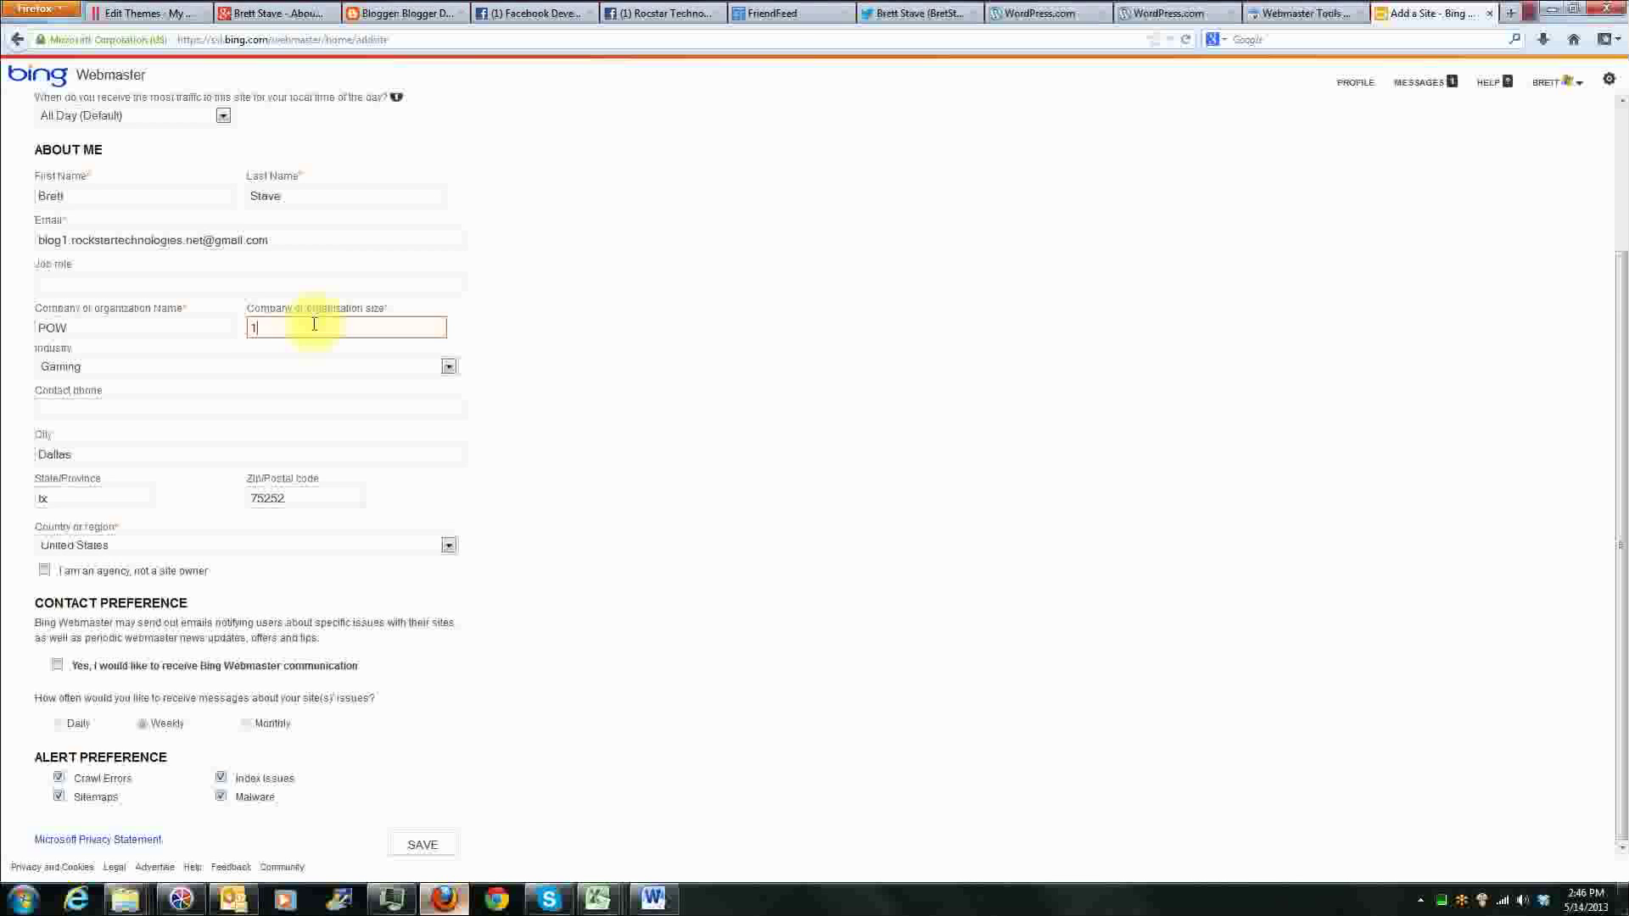
left_click(421, 844)
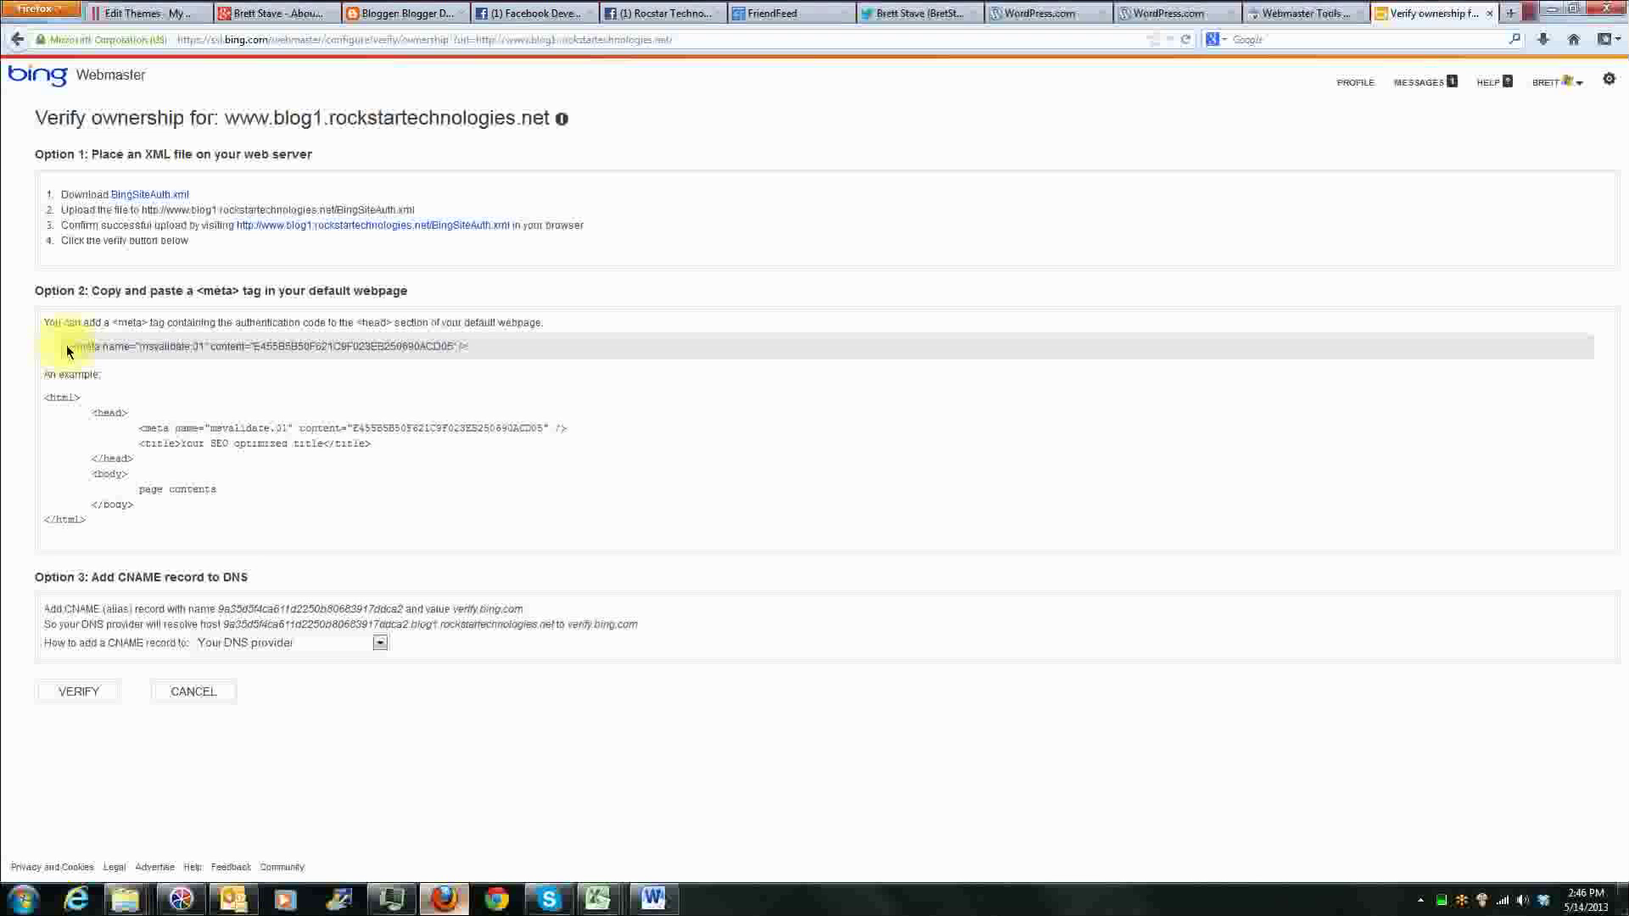
Step: Copy Bing's msvalidate.01 verification meta tag onto a new line below the google-site-verification tag in the Modest theme's header.php in WordPress
left_click_drag(71, 348, 465, 346)
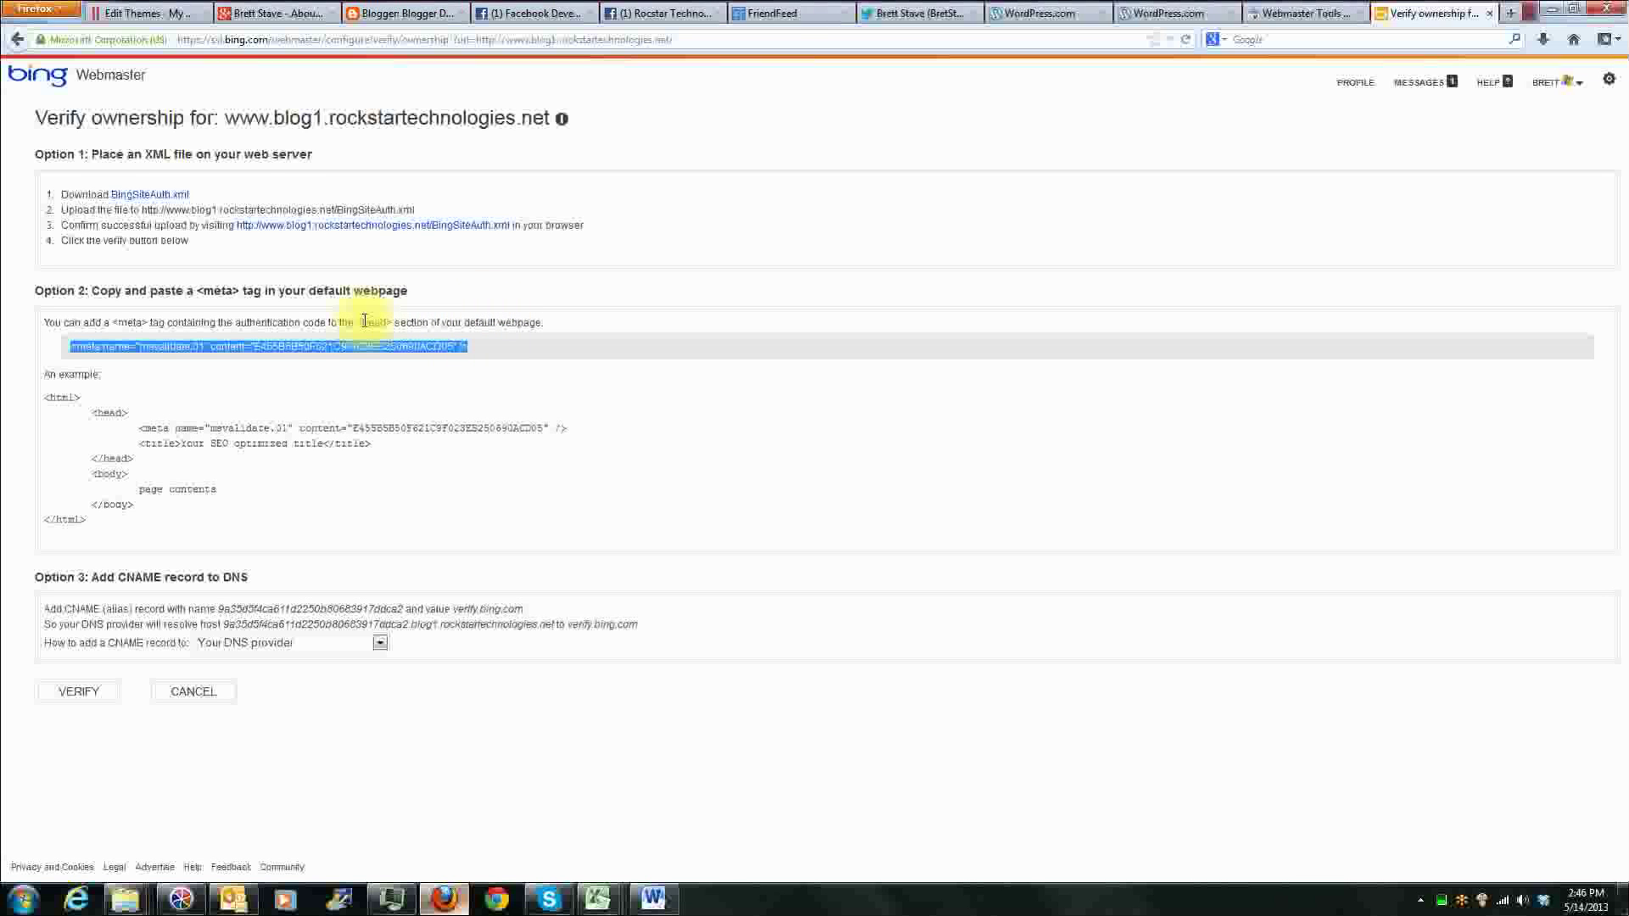
left_click(144, 13)
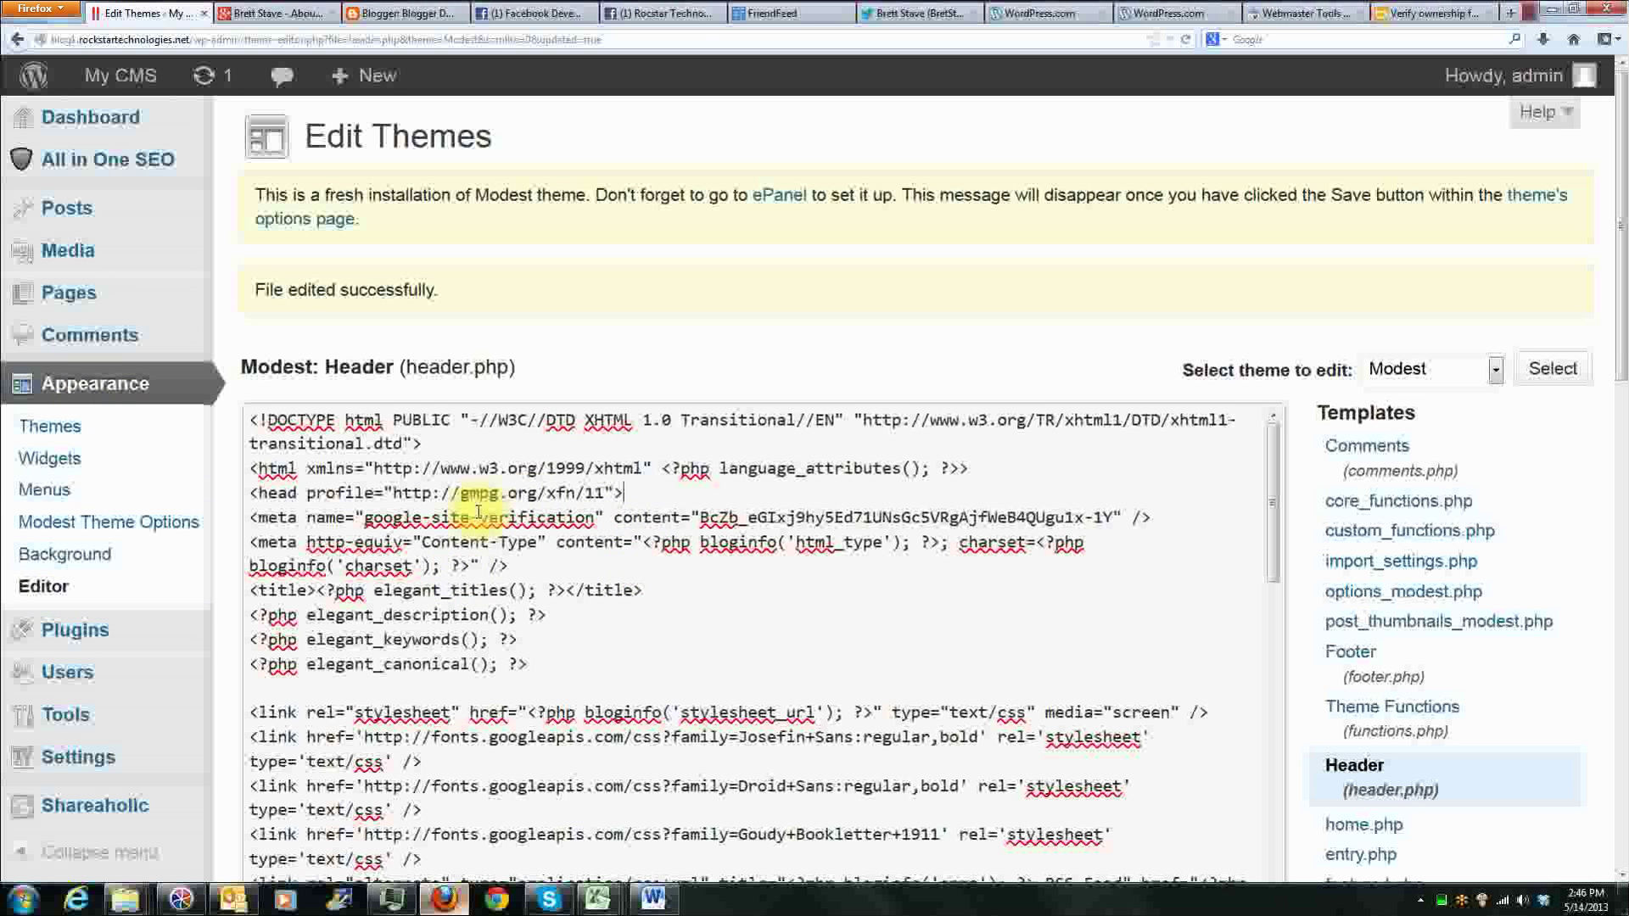
left_click_drag(255, 517, 1171, 519)
left_click(1167, 519)
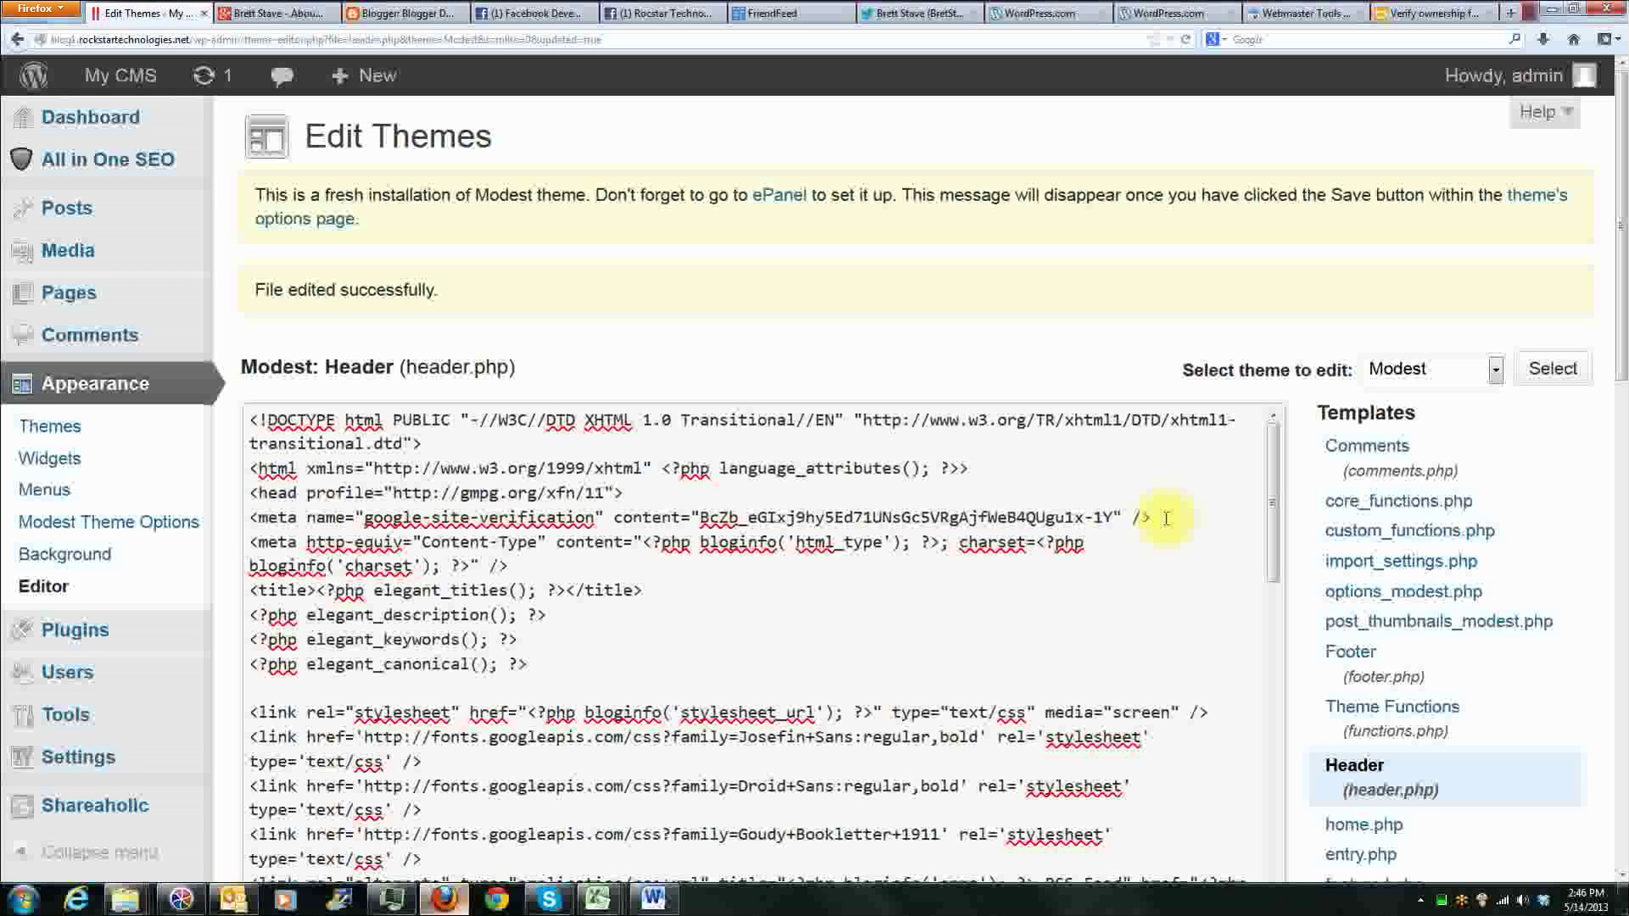
left_click(1144, 519)
left_click(1144, 519)
left_click(1157, 519)
left_click(1155, 519)
key("Return")
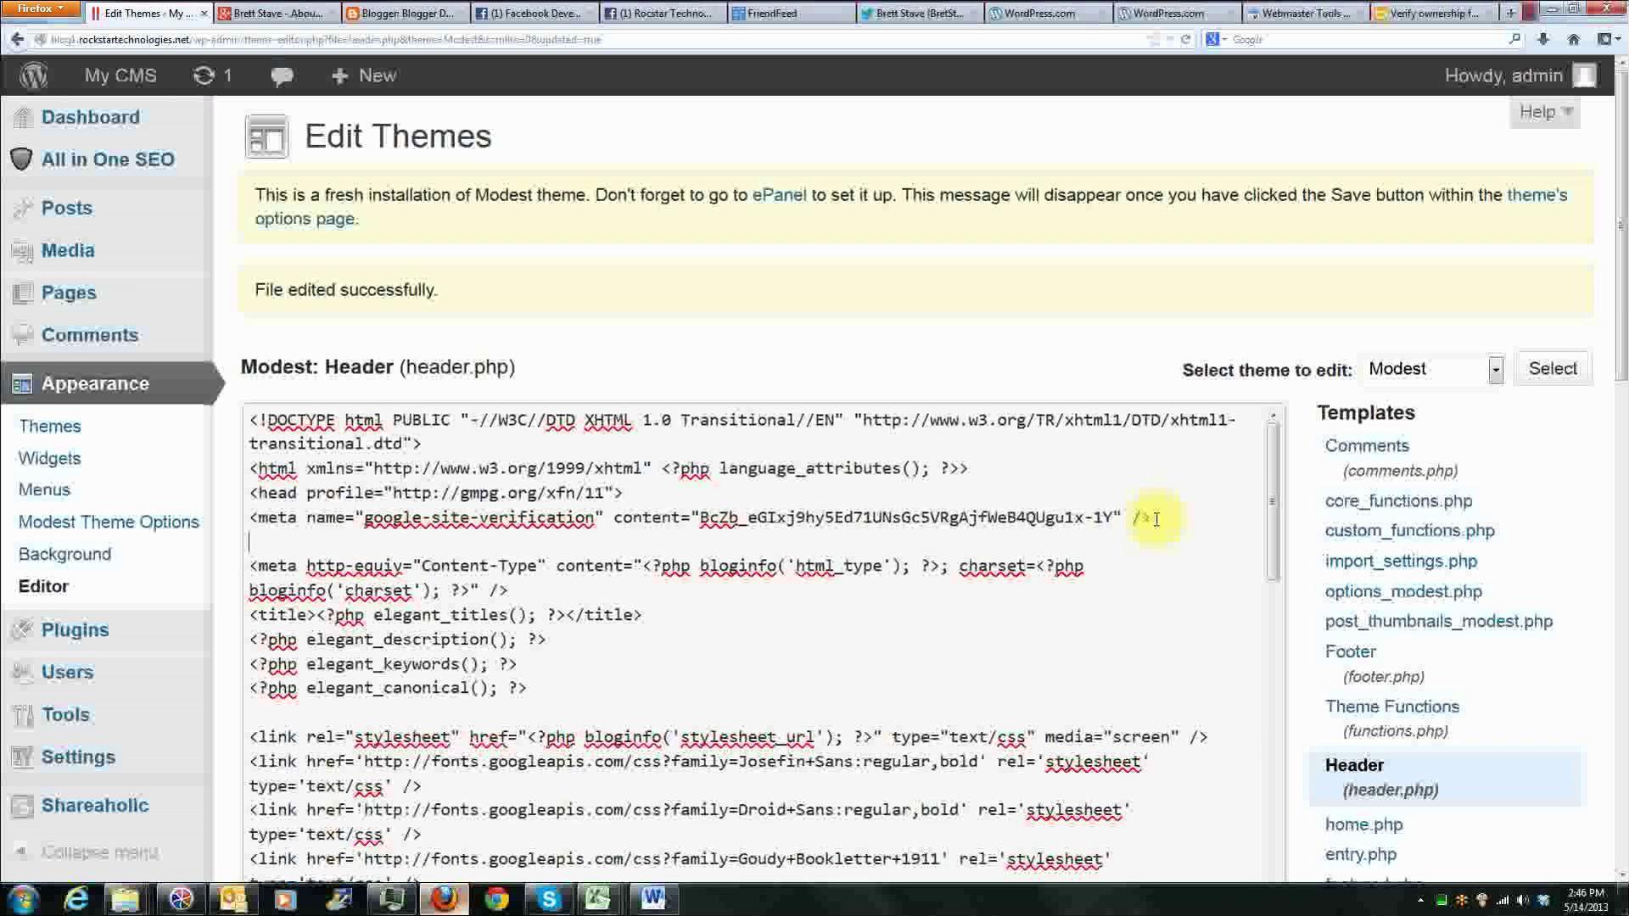
type("<meta name=\"msvalidate.01\" content=\"E455B5B50F621C9F023EB250690ACD05\" />")
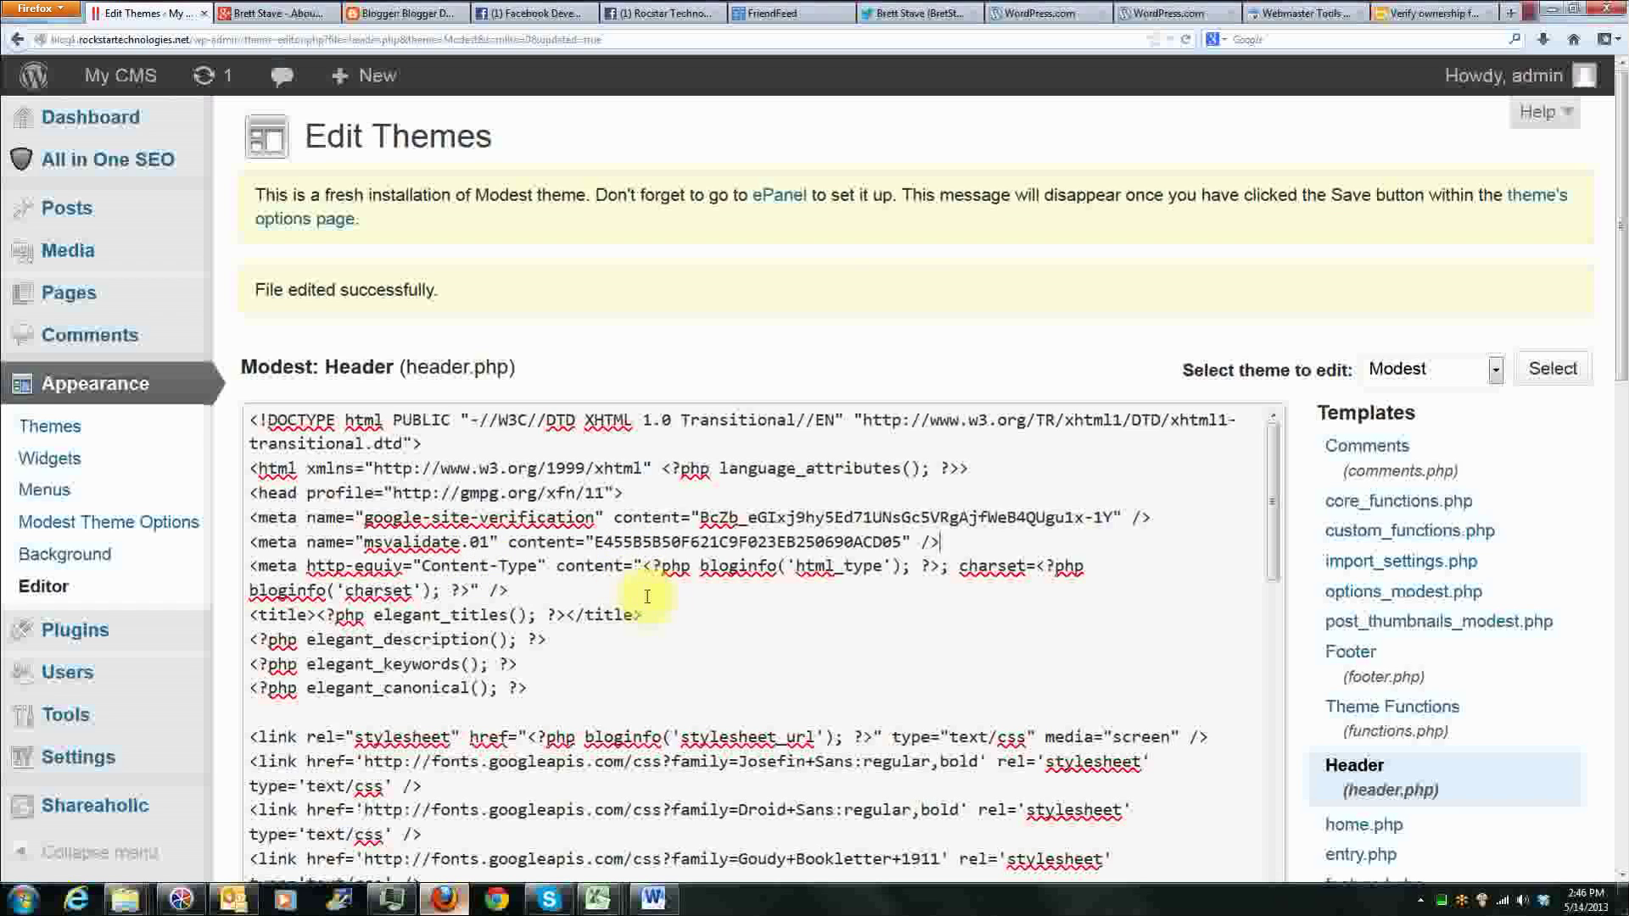
Step: Save the edited header.php file of the Modest theme
scroll(442, 645, "down", 3)
scroll(217, 677, "down", 7)
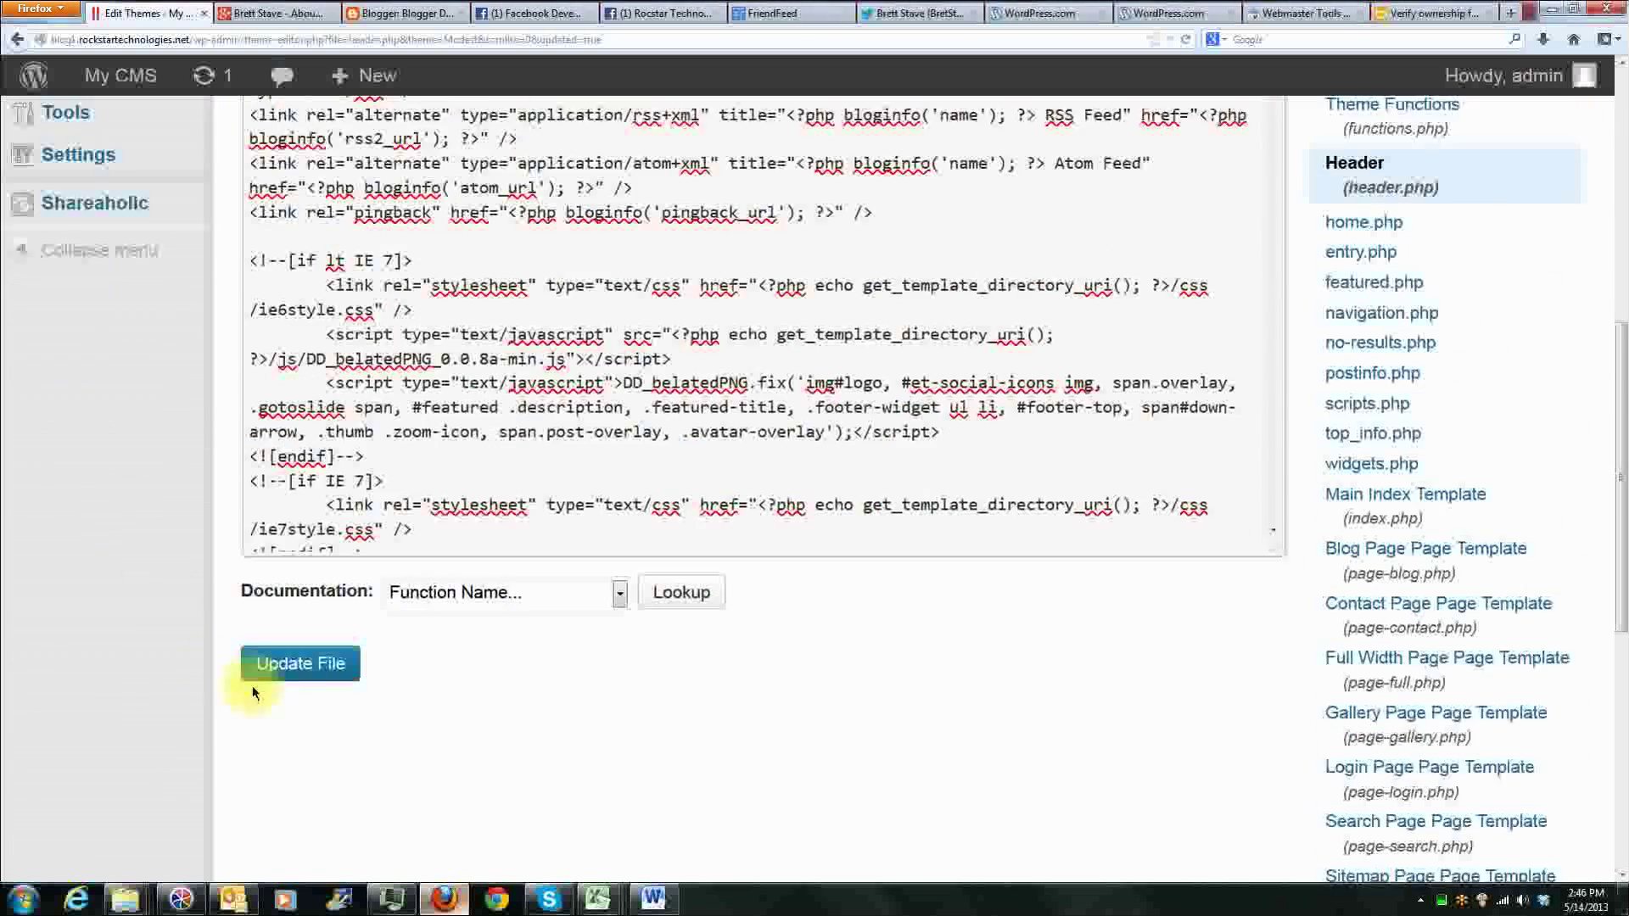
scroll(488, 334, "up", 2)
left_click(327, 638)
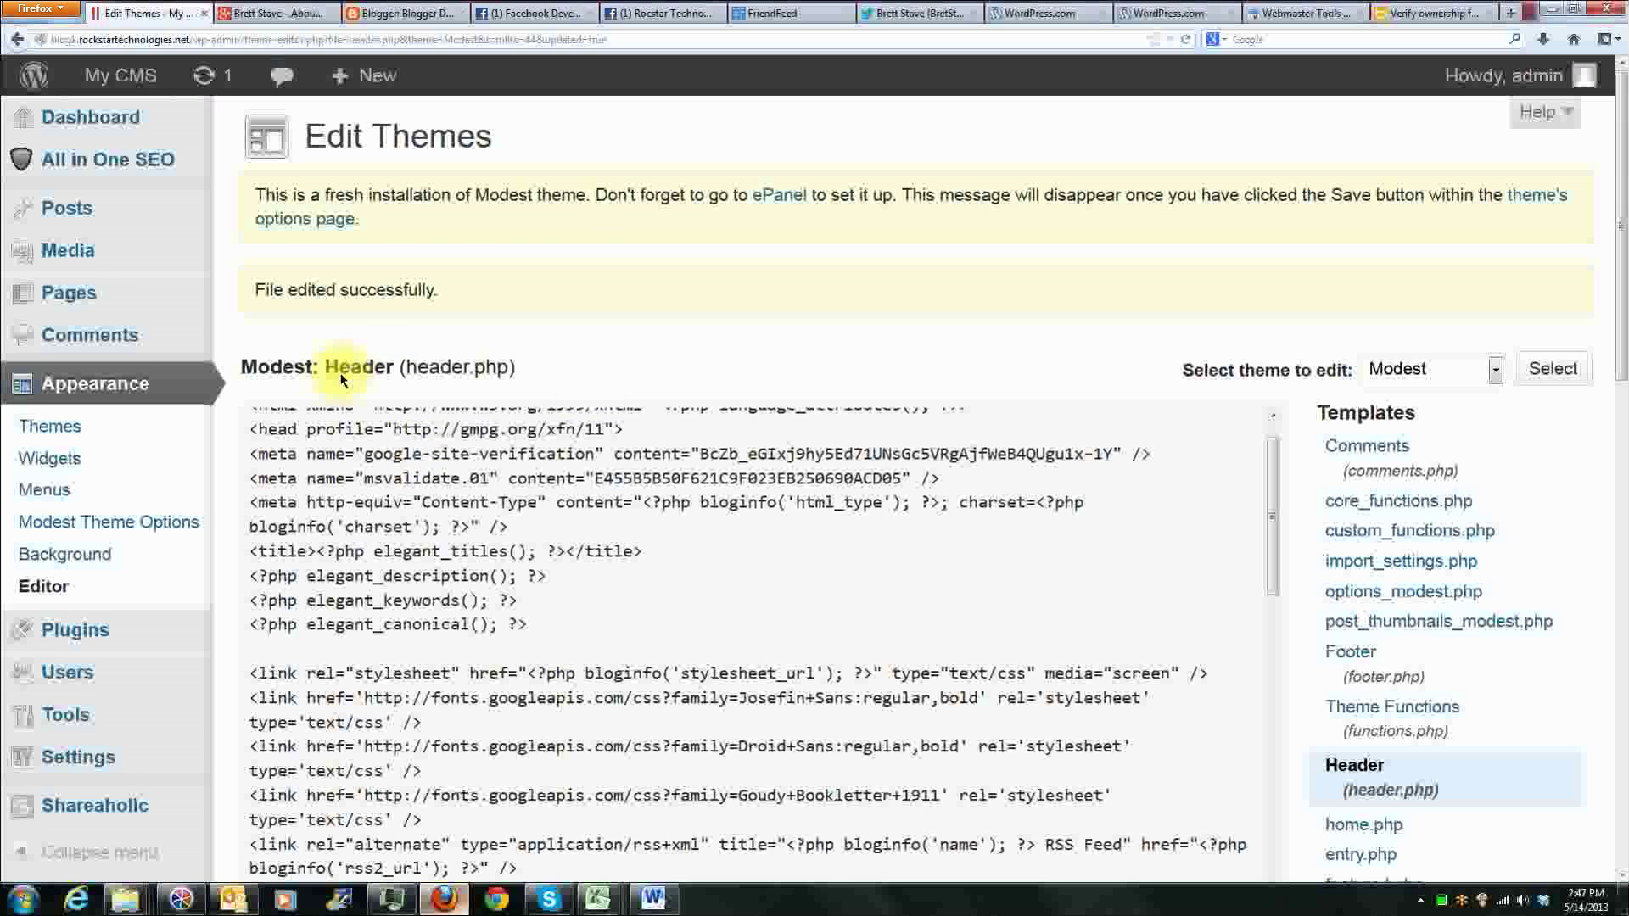
Step: Return to Bing Webmaster and examine where the Option 2 example places the meta tag within the head section, enlarging the page for reading
left_click(1410, 14)
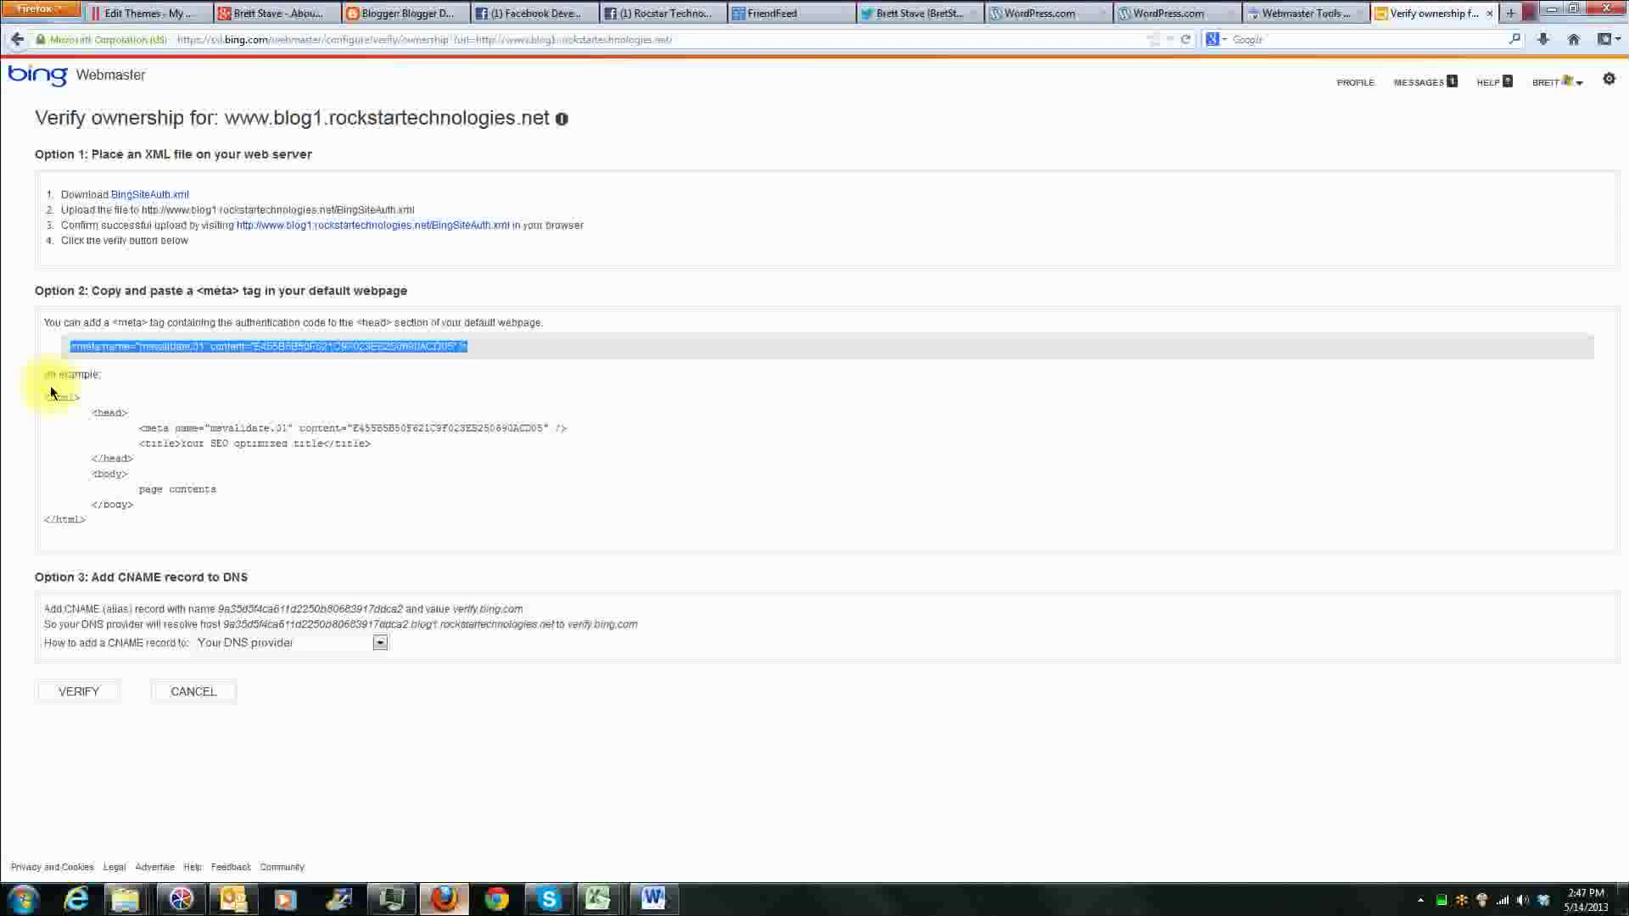
left_click_drag(91, 411, 158, 433)
left_click(132, 424)
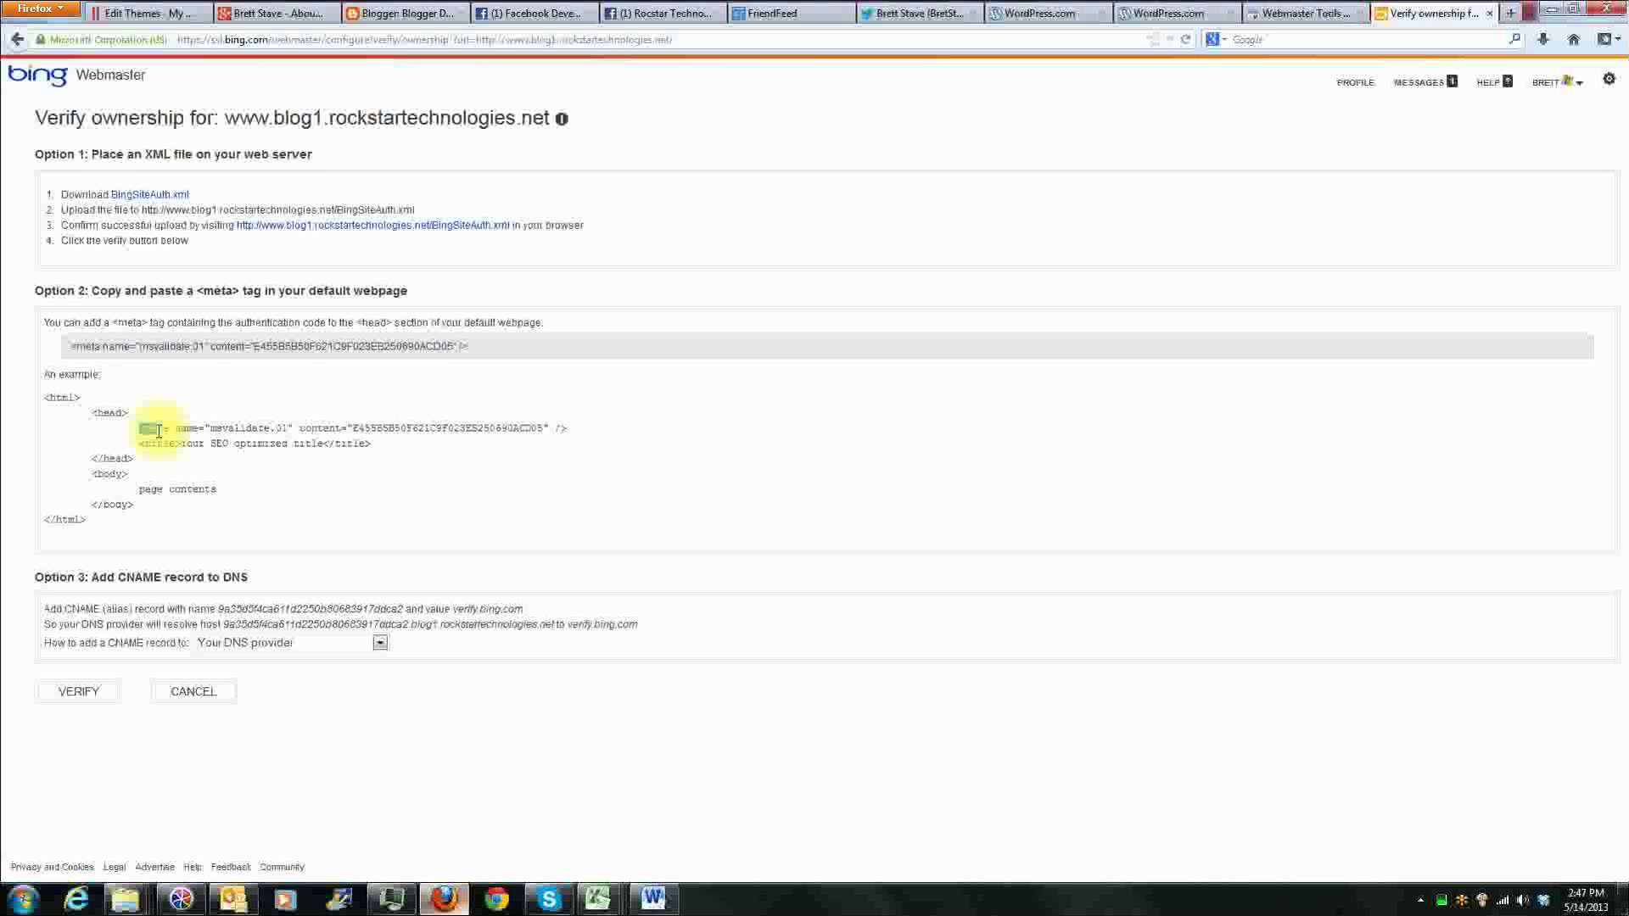
key("ctrl+plus")
key("ctrl+plus")
key("ctrl+plus")
key("ctrl+plus")
key("ctrl+plus")
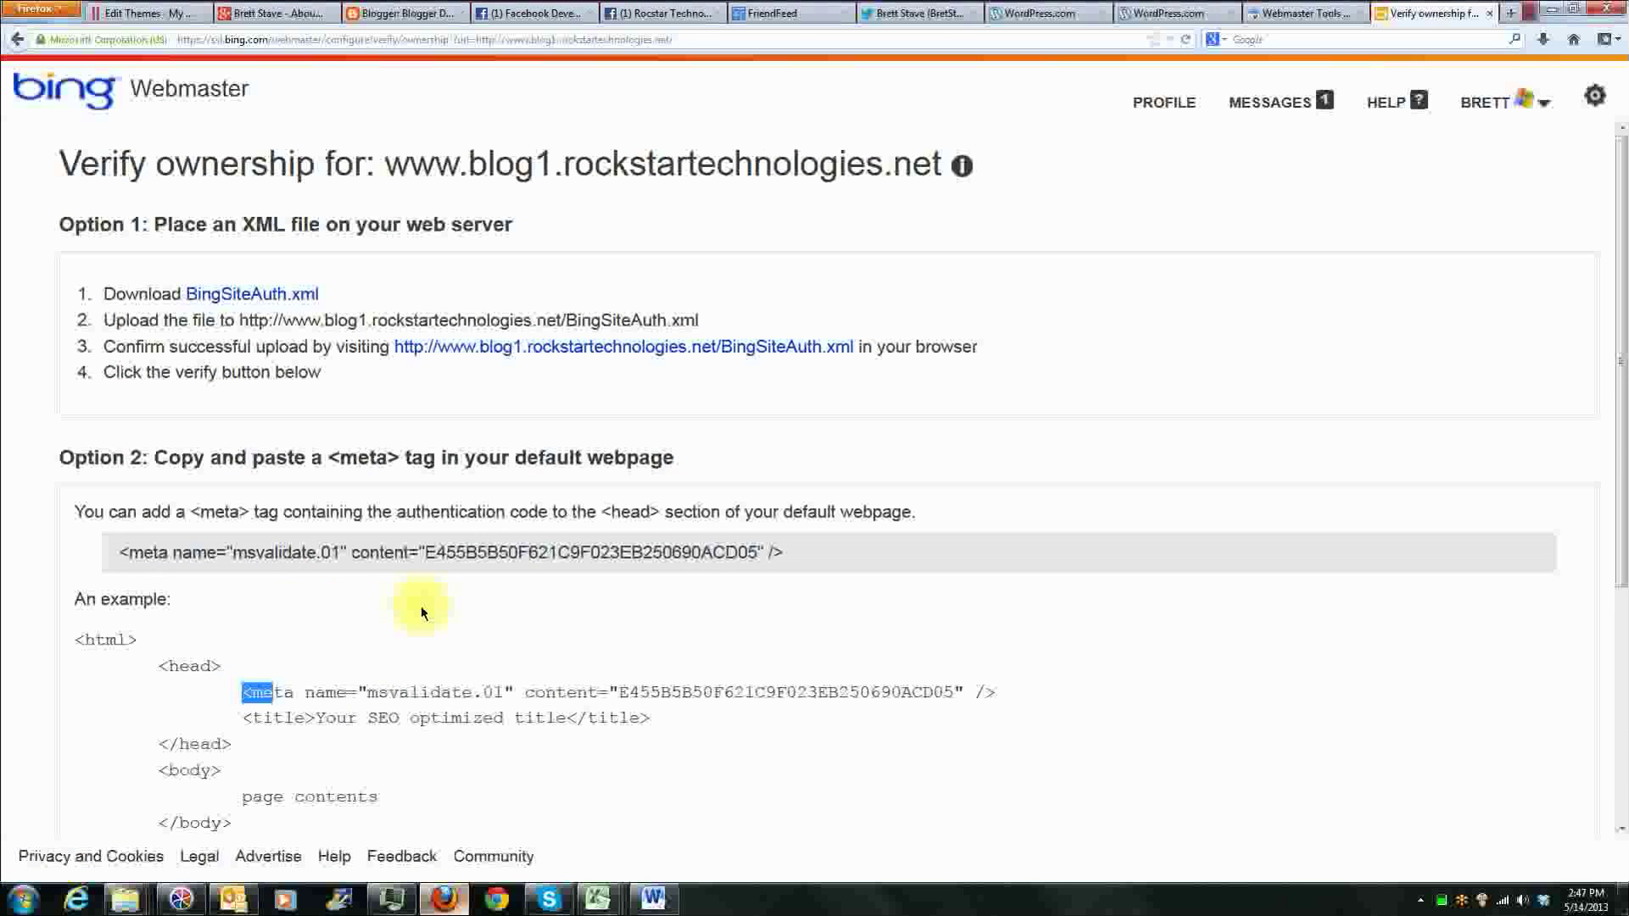
key("ctrl+plus")
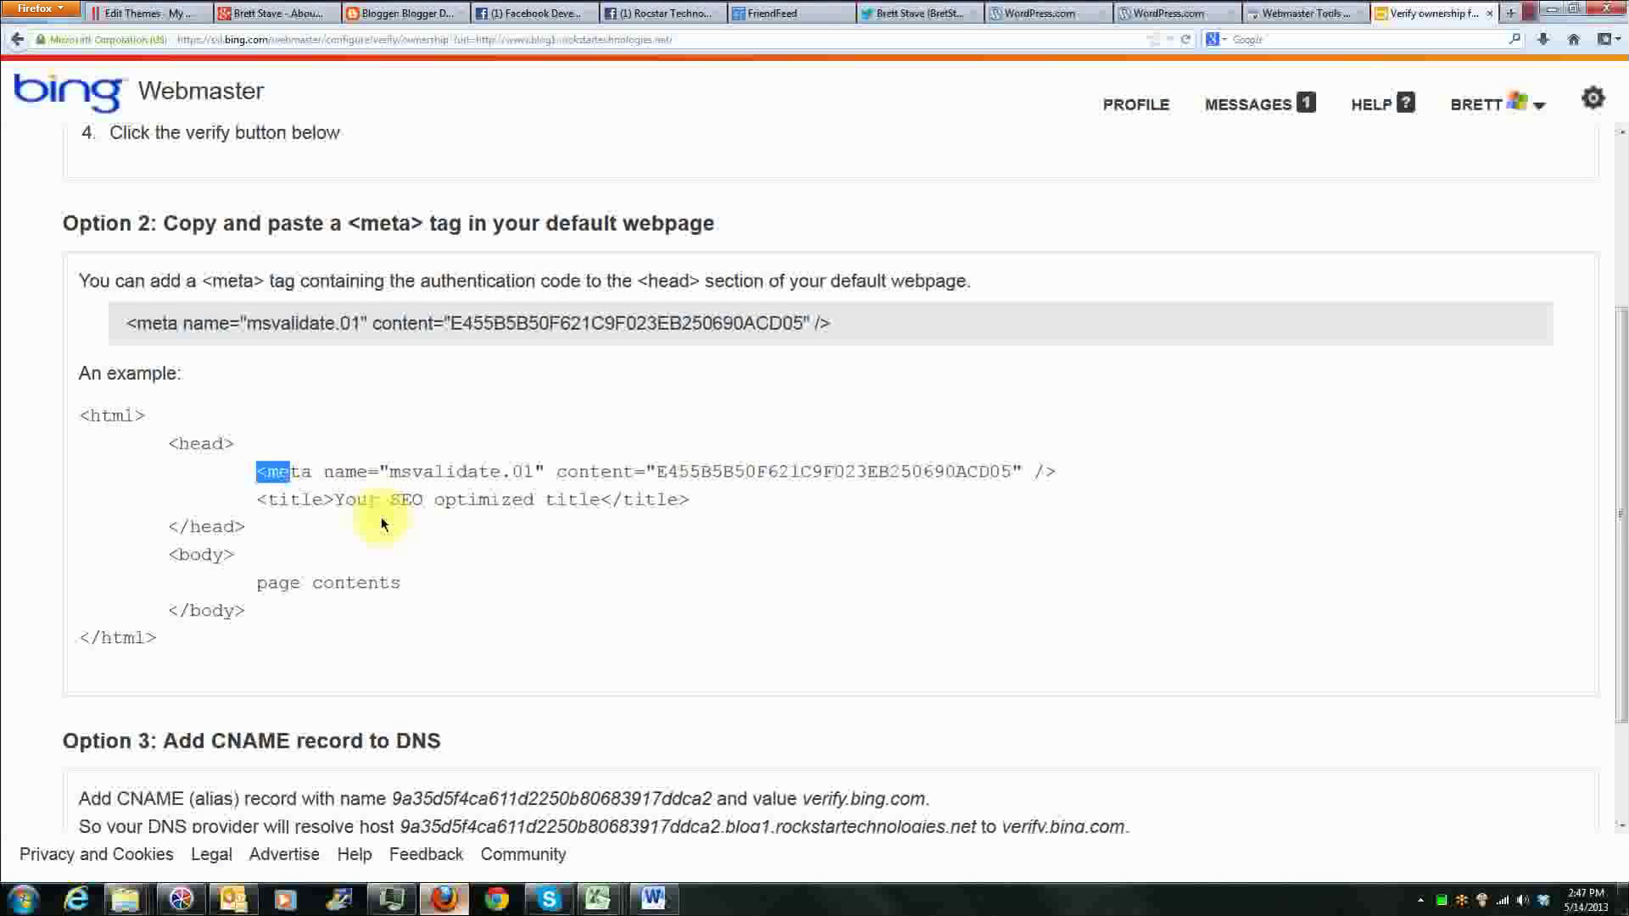
left_click_drag(170, 443, 1059, 473)
left_click_drag(168, 526, 246, 527)
left_click(249, 532)
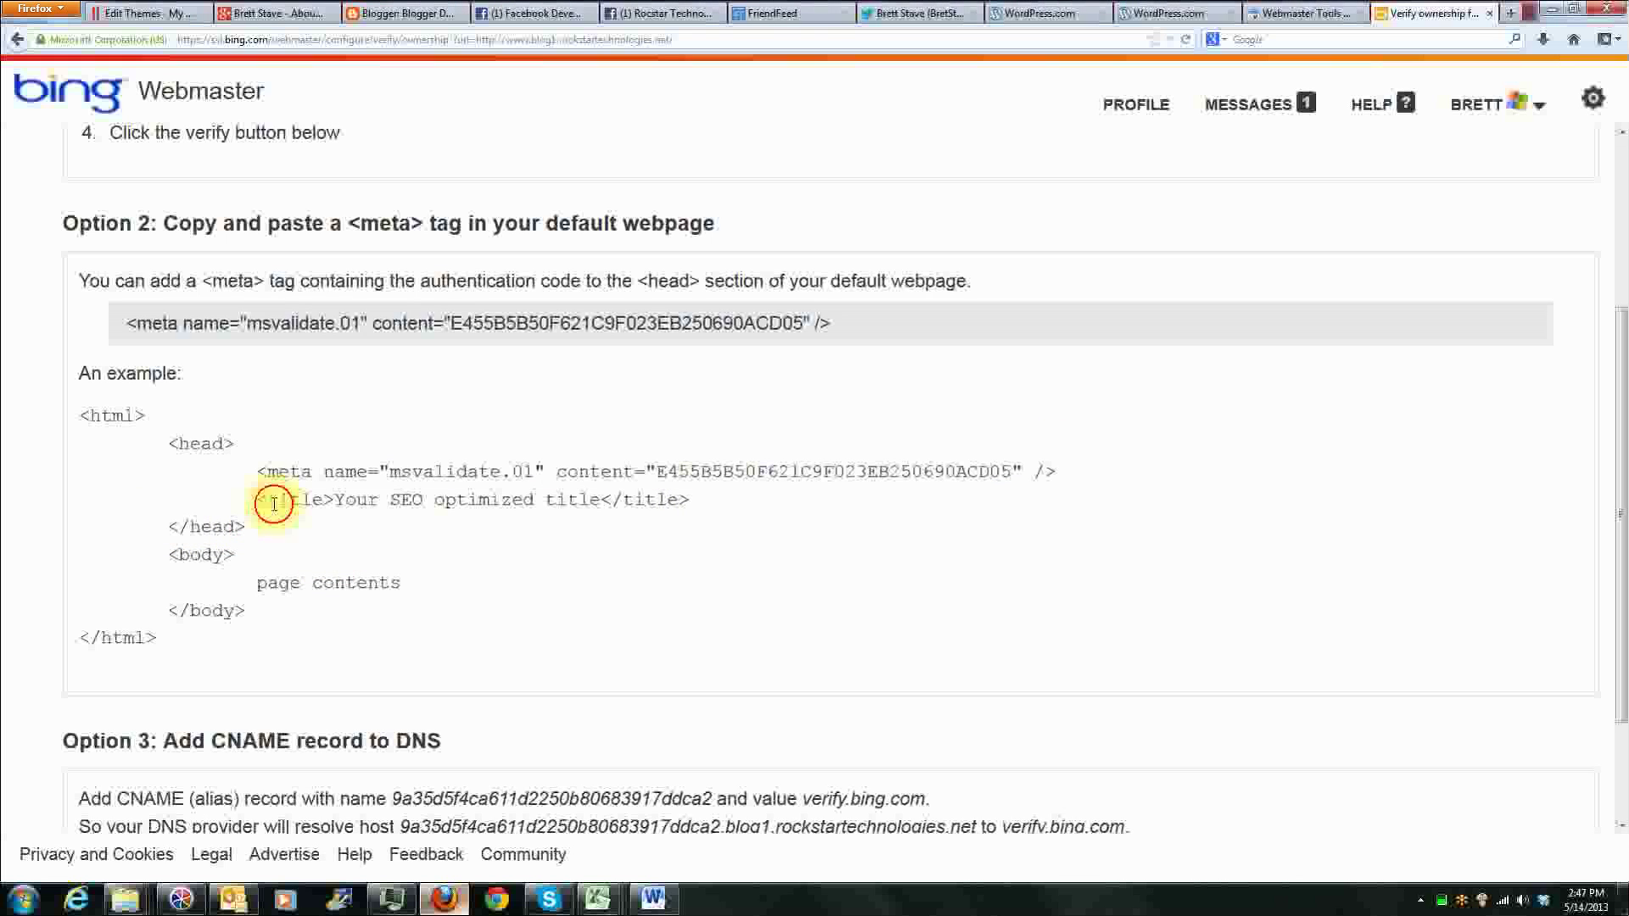
left_click_drag(257, 471, 1056, 472)
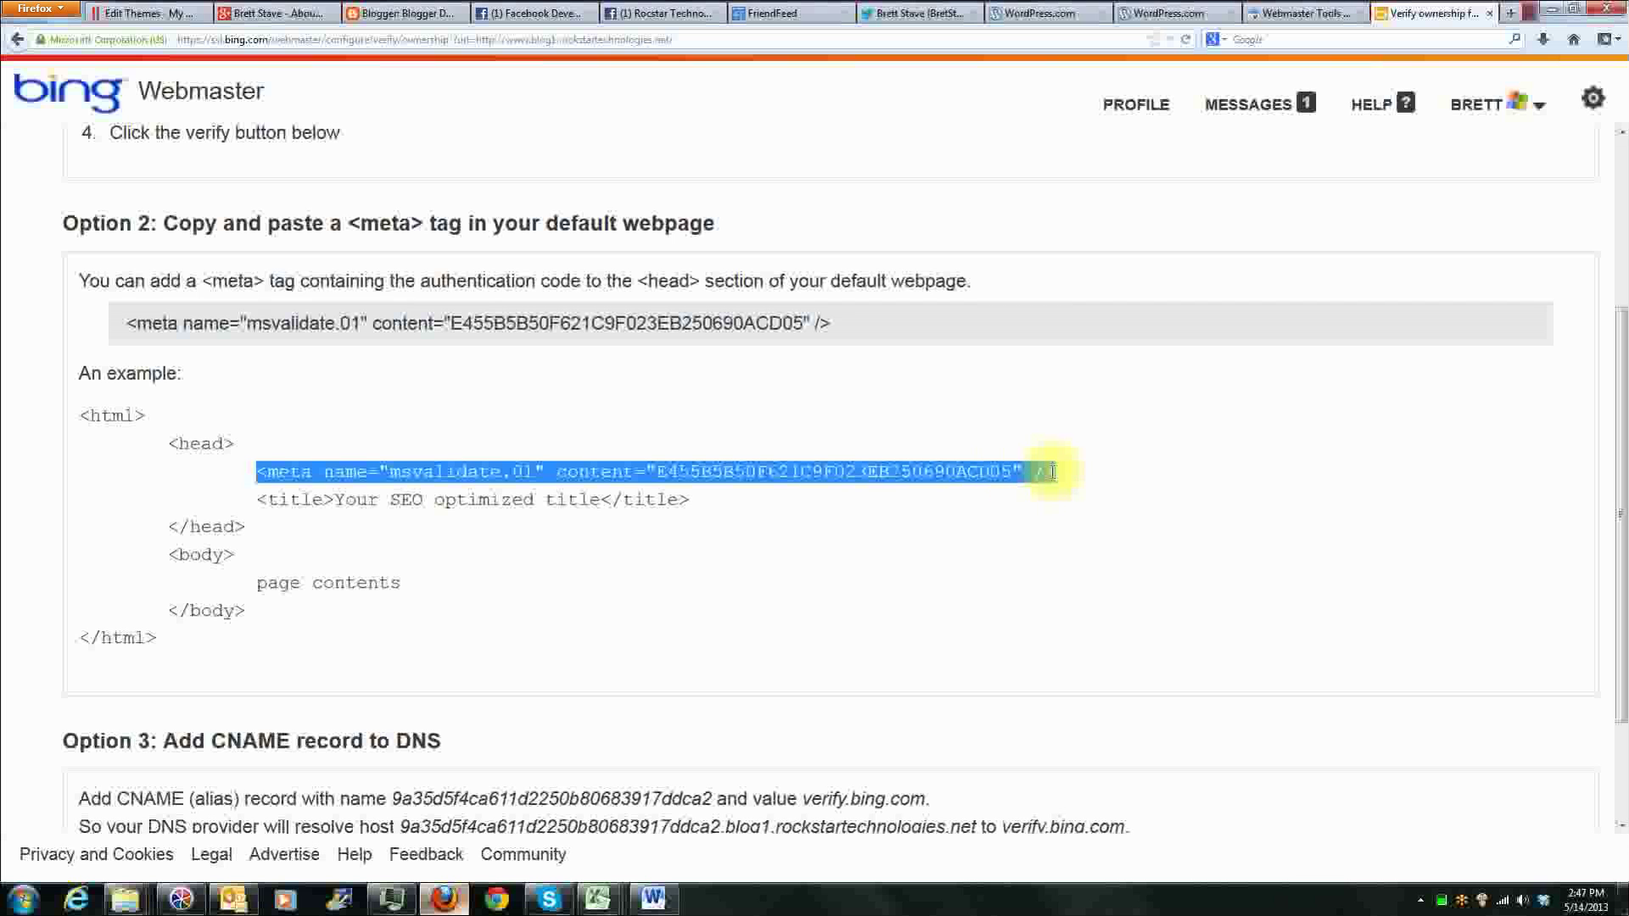
Step: Check the placement of the msvalidate.01 meta tag relative to the head tag in the WordPress header.php
left_click(140, 13)
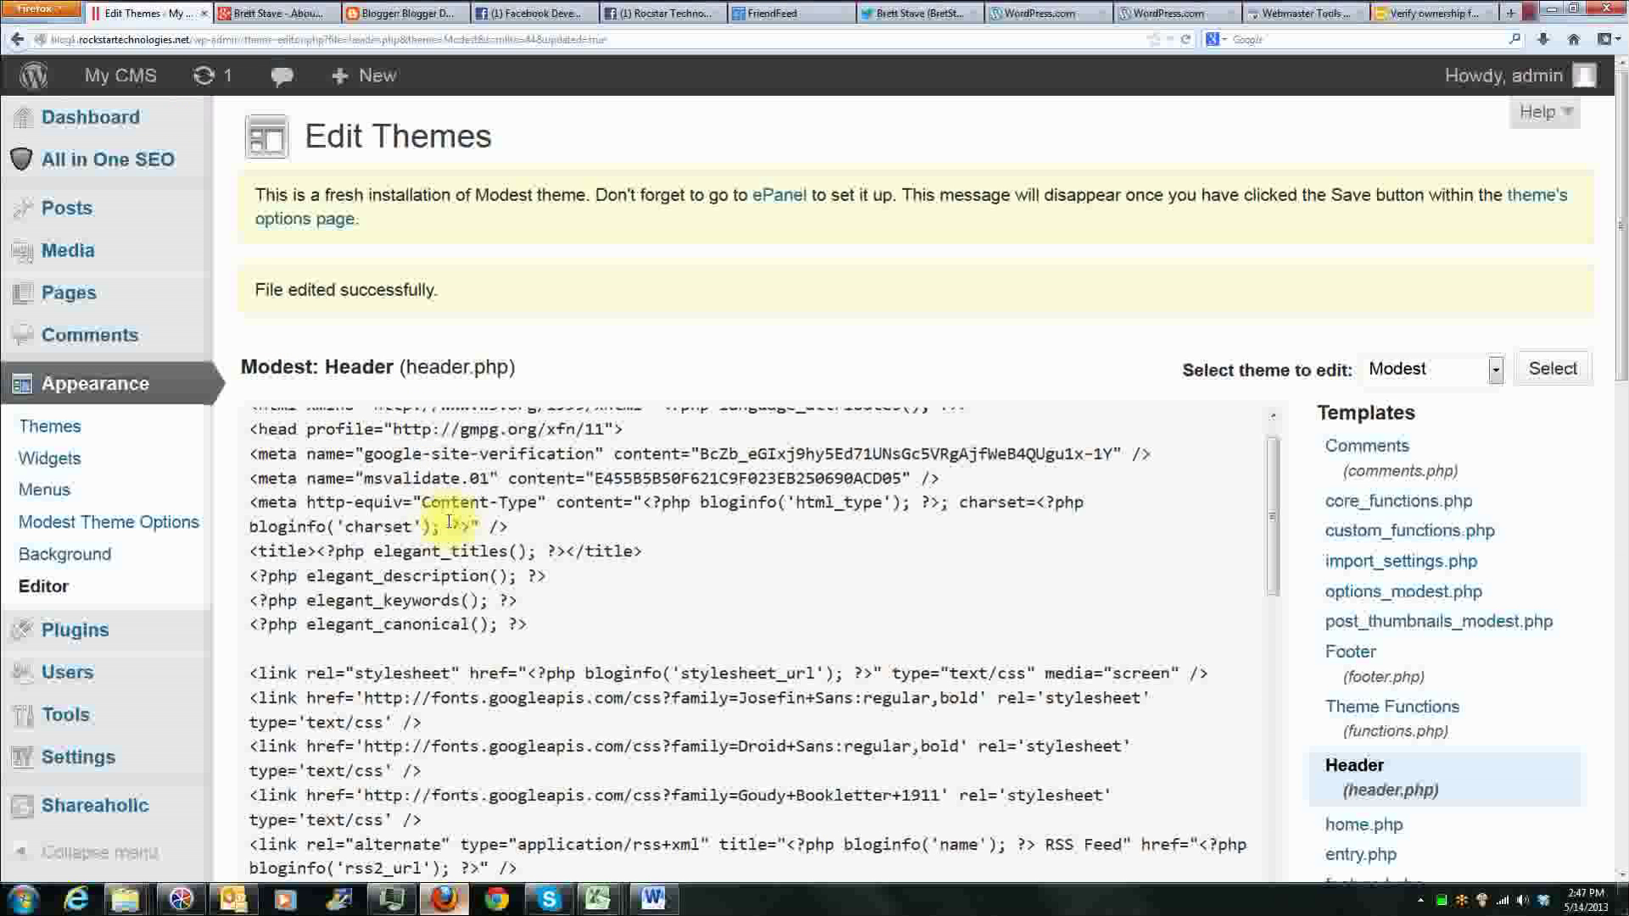
scroll(441, 510, "up", 2)
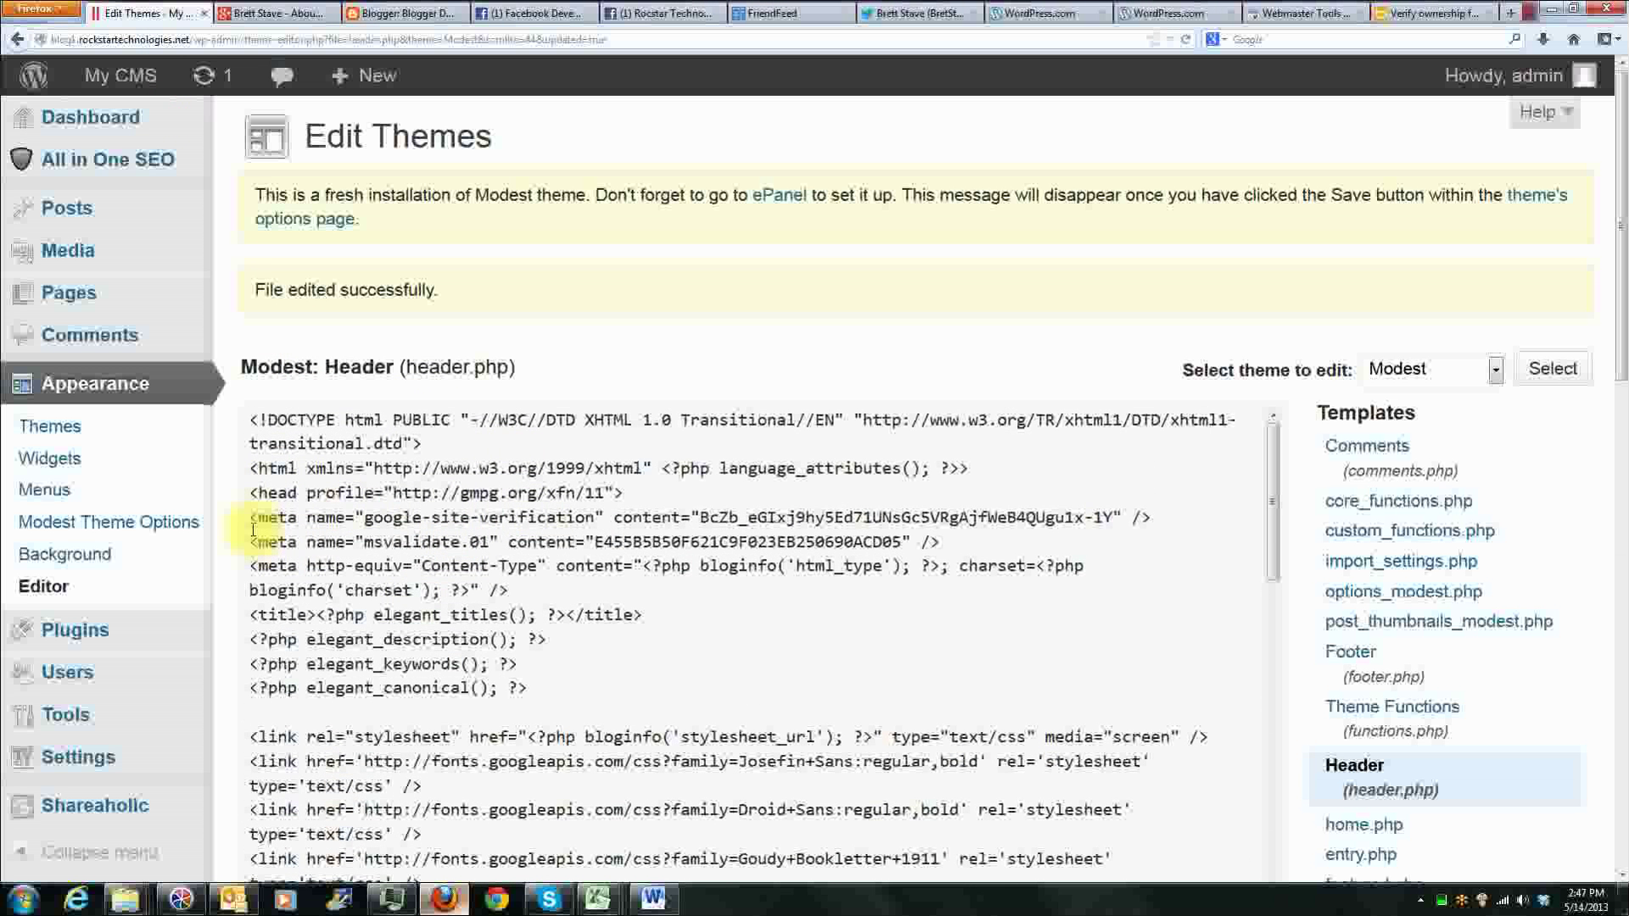
left_click_drag(250, 540, 940, 538)
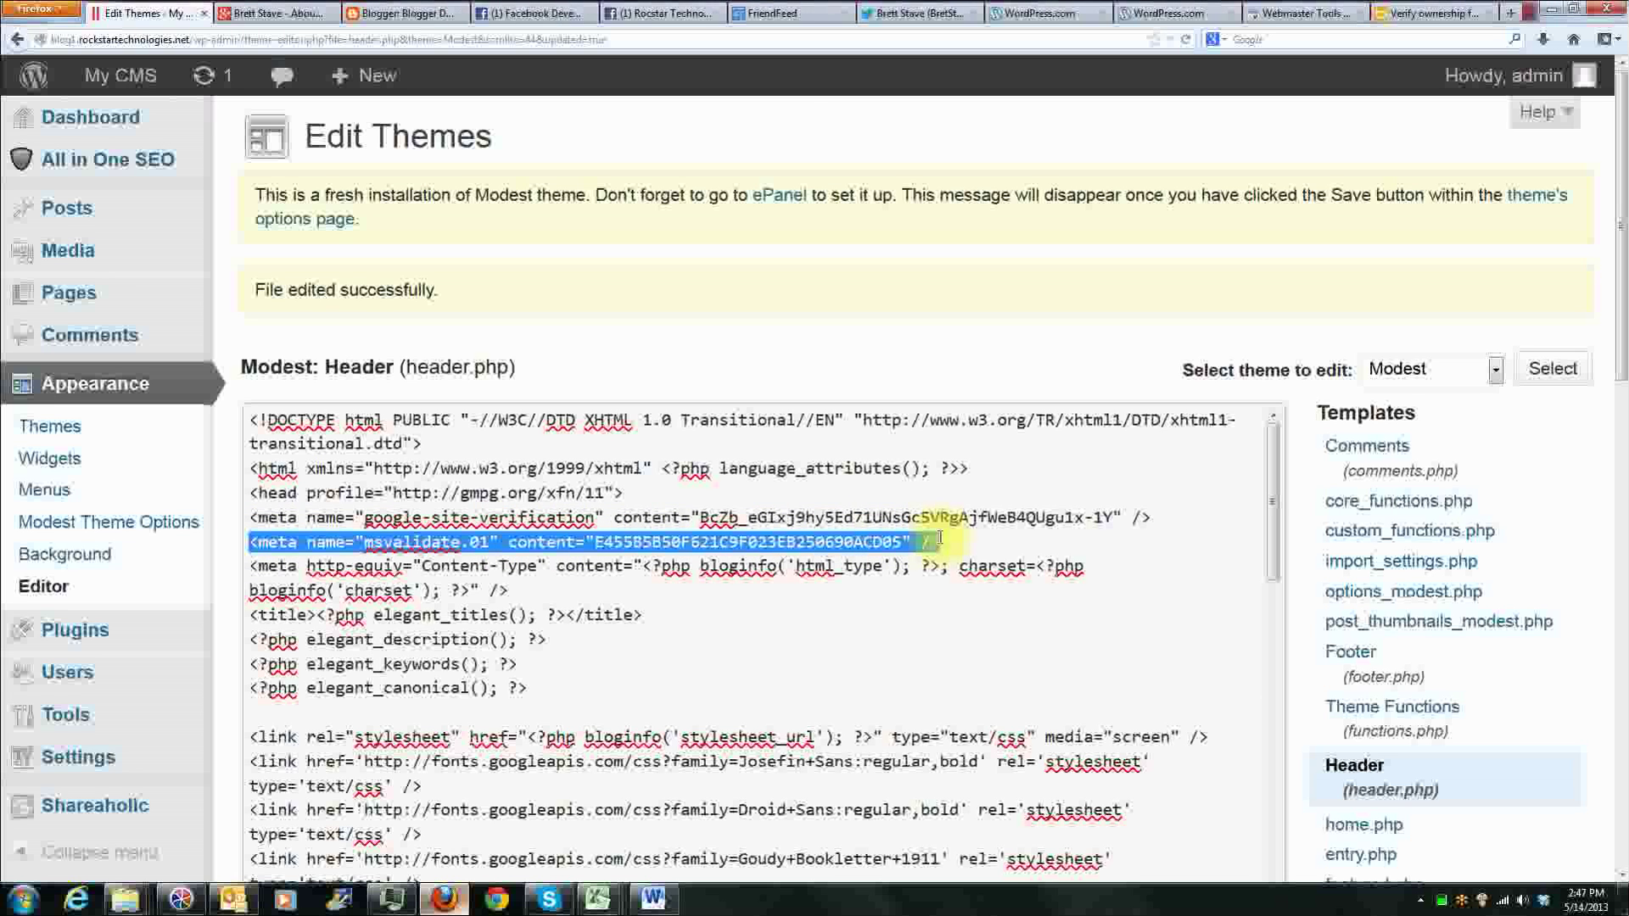
left_click_drag(250, 492, 641, 499)
left_click(638, 498)
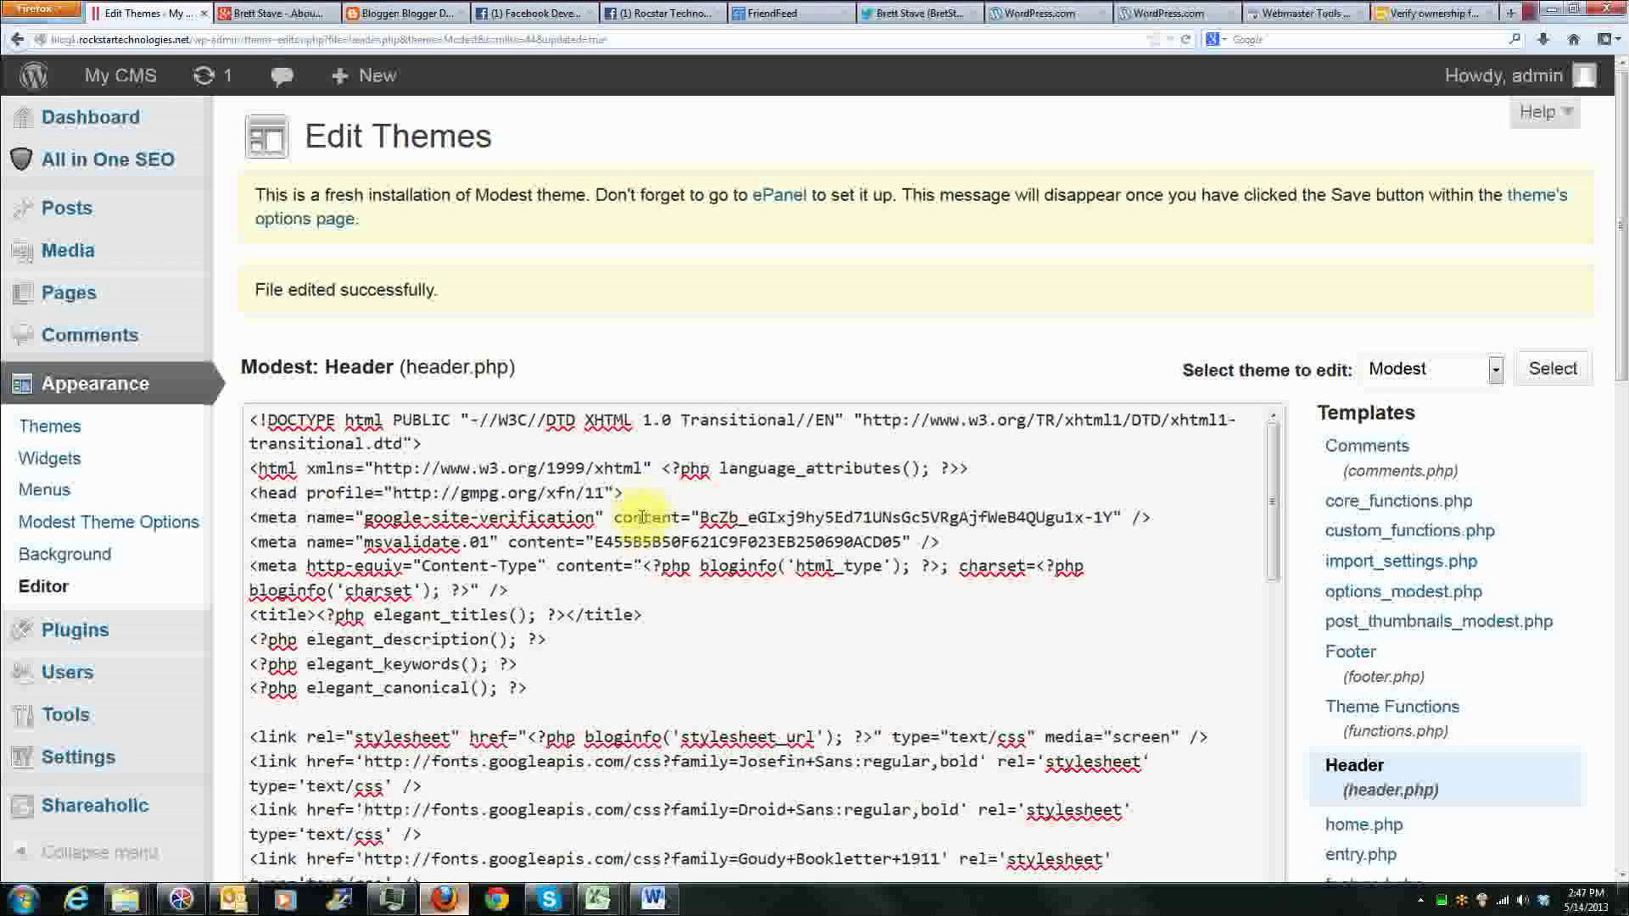
Step: Return to Bing Webmaster, reduce the page magnification and submit the site for ownership verification
left_click(1432, 12)
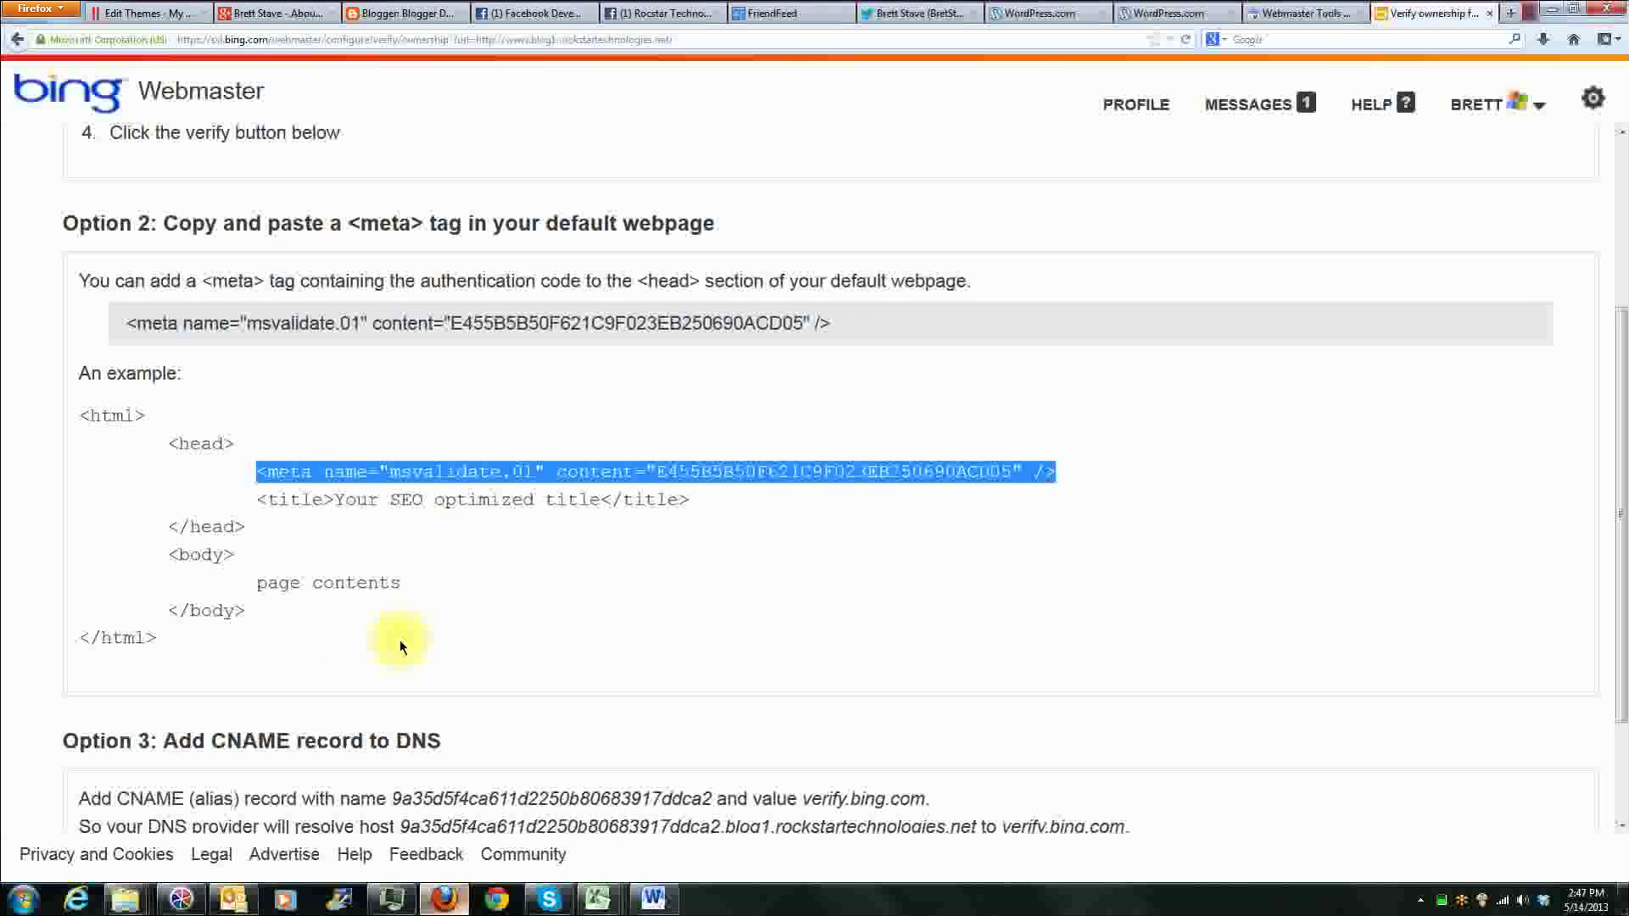
key("ctrl+minus")
left_click(97, 816)
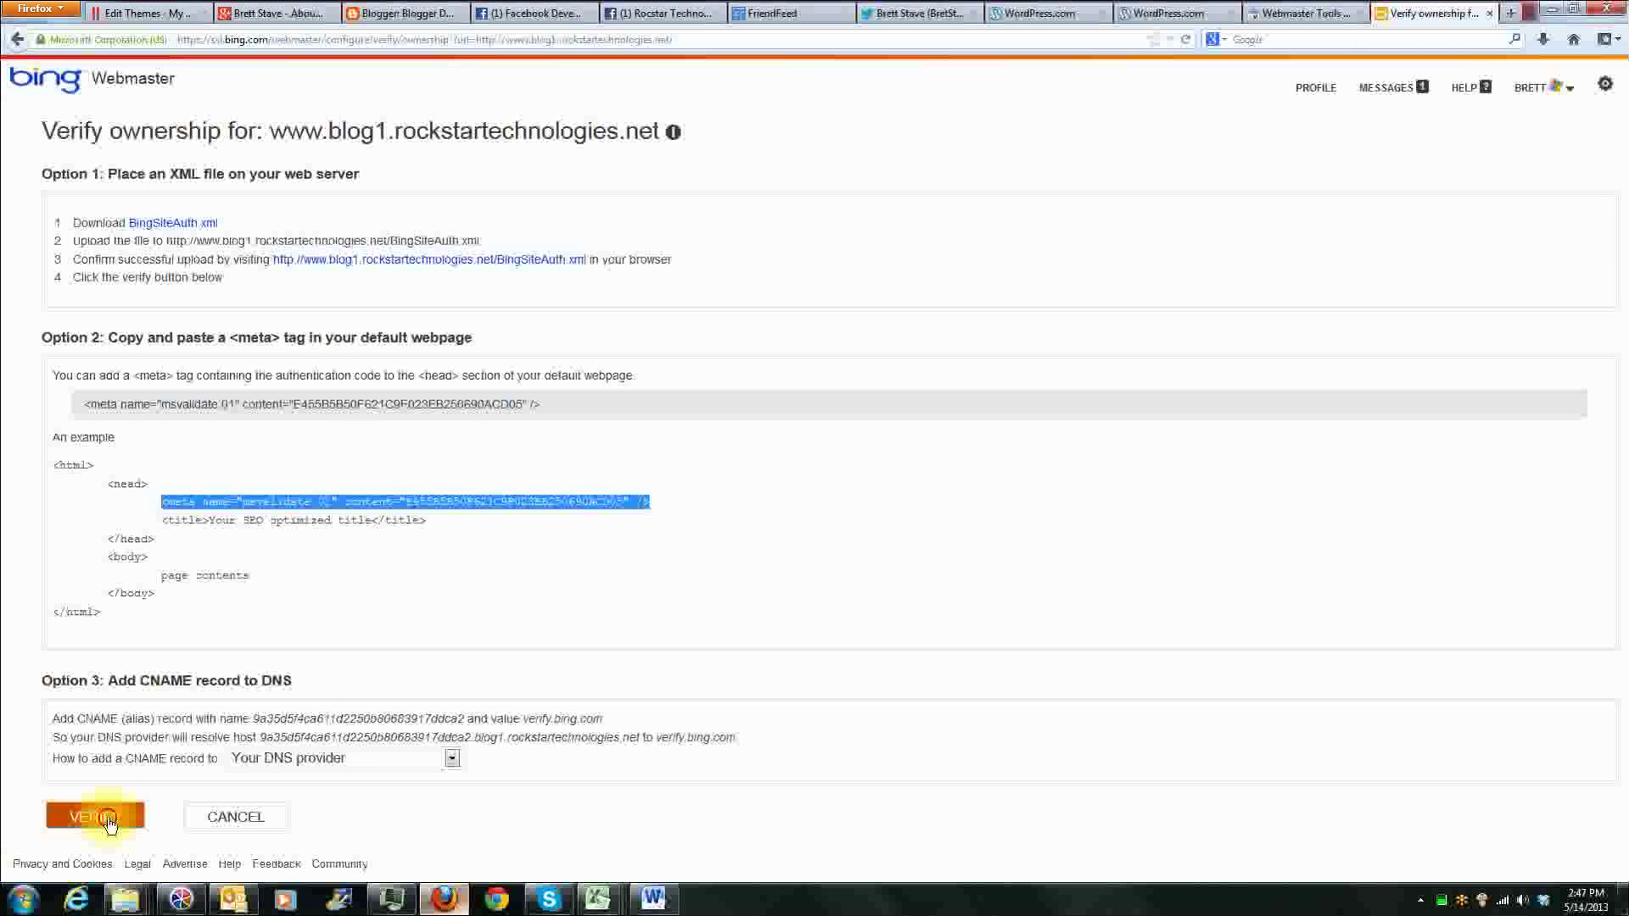